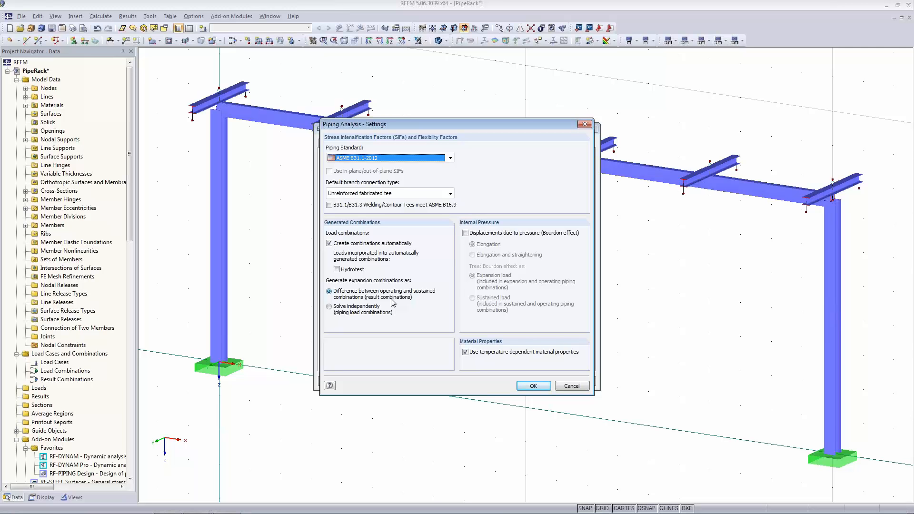
# Step: Set the piping analysis to solve expansion combinations independently and include pressure displacements as elongation and straightening, then confirm the model settings
pyautogui.click(329, 307)
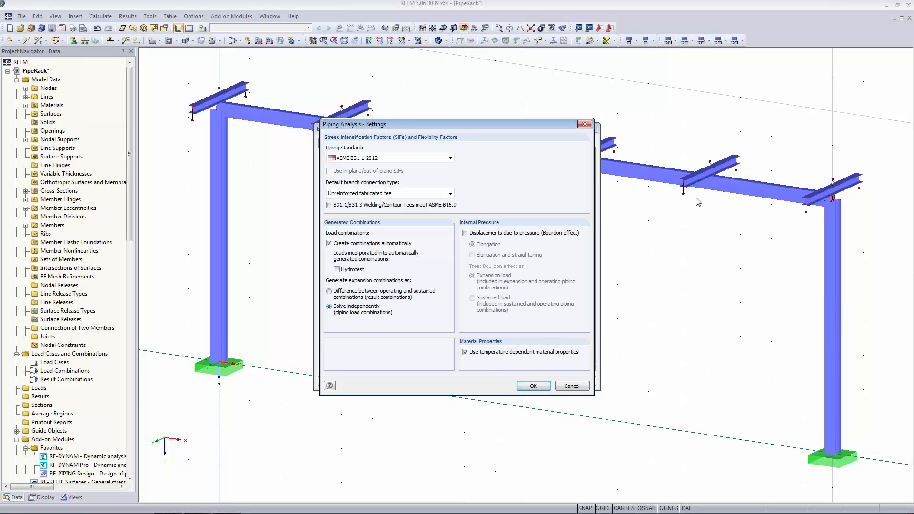
pyautogui.click(465, 233)
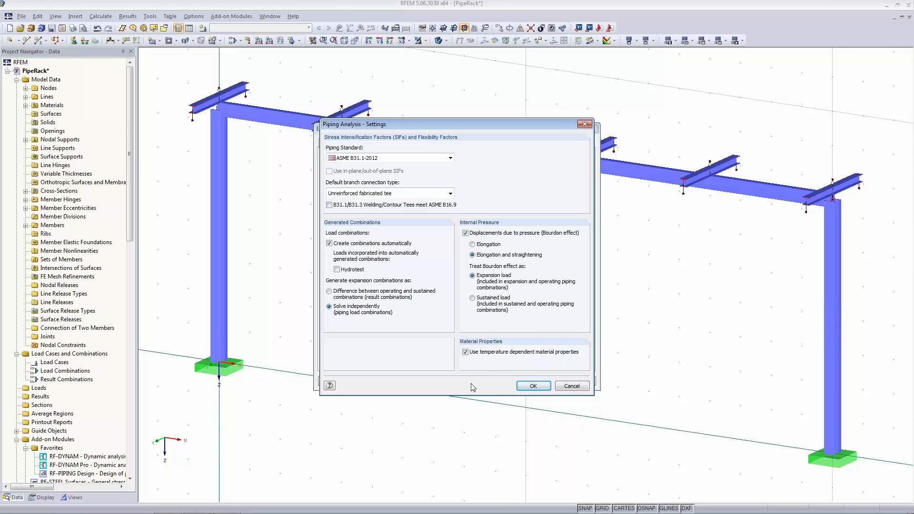
pyautogui.click(379, 195)
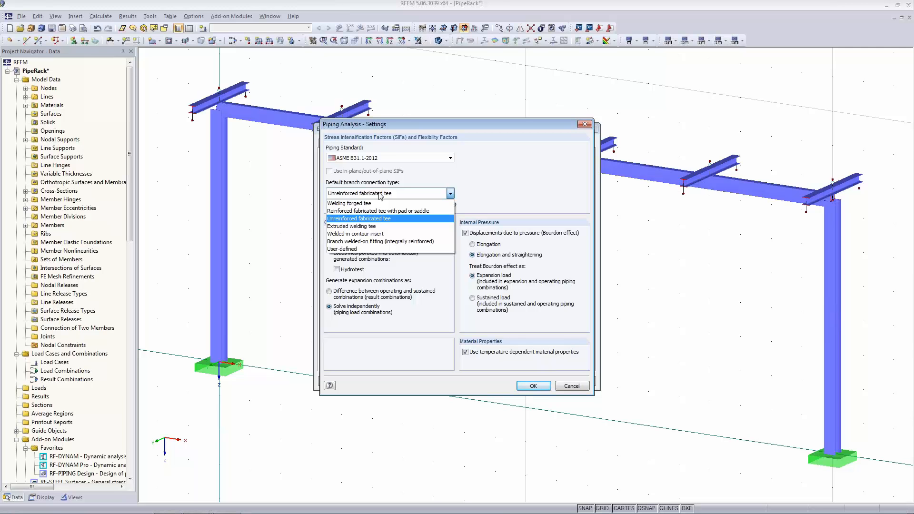
pyautogui.click(380, 194)
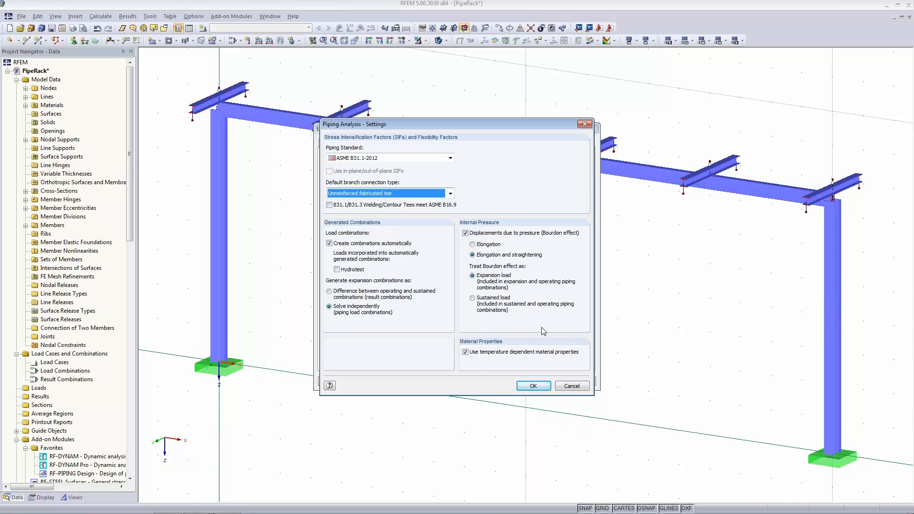
pyautogui.click(534, 386)
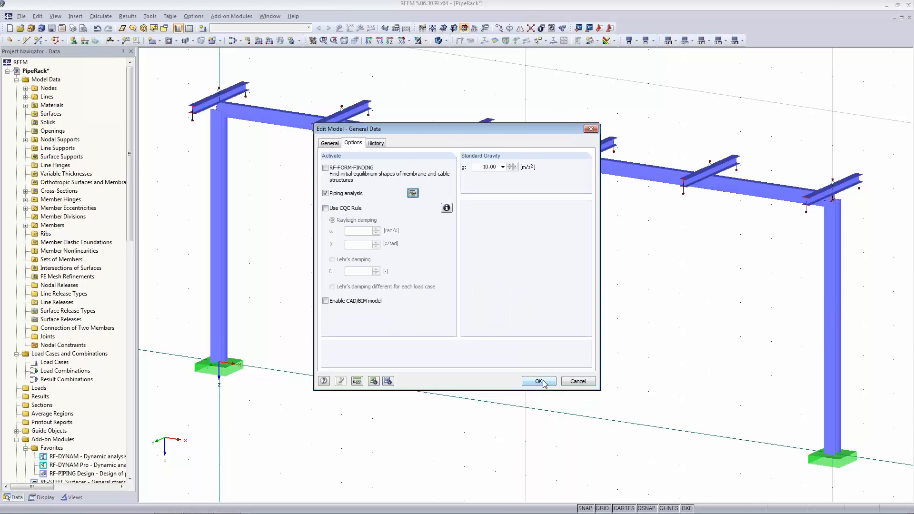
pyautogui.click(538, 382)
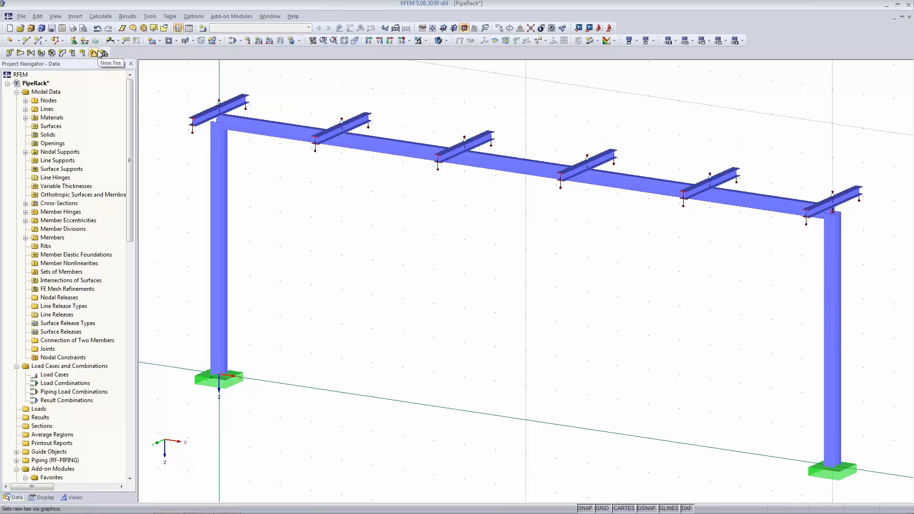
# Step: Start a new pipeline and describe it as Main Pipe
pyautogui.click(9, 53)
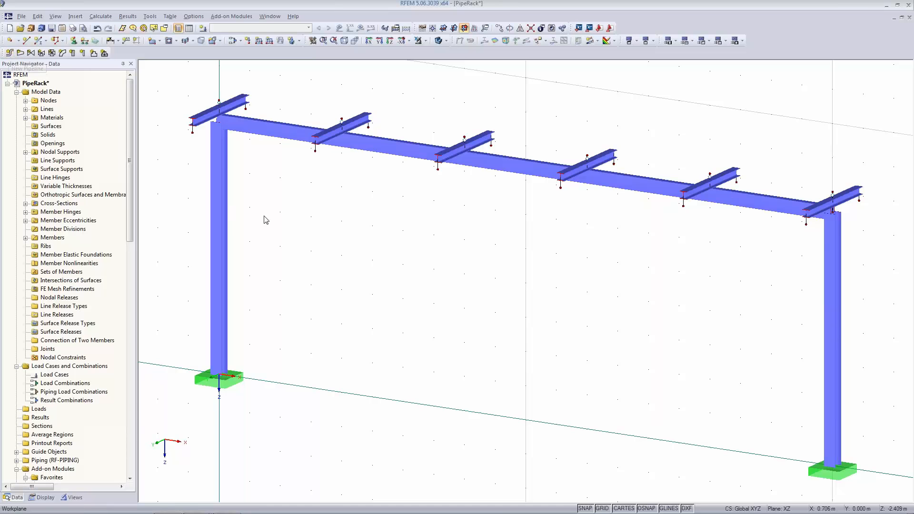
pyautogui.scroll(-1, 295, 221)
pyautogui.scroll(-2, 295, 221)
pyautogui.moveTo(301, 253); pyautogui.dragTo(326, 267, button='middle')
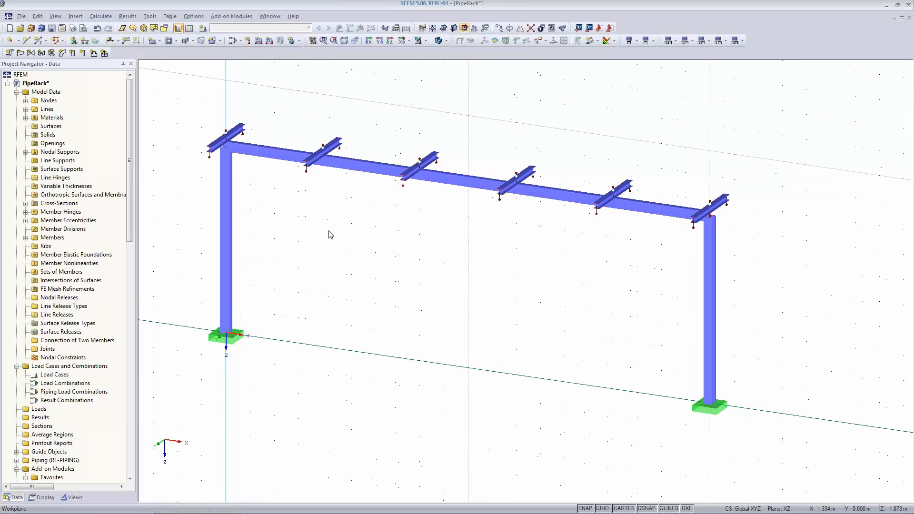
pyautogui.click(344, 41)
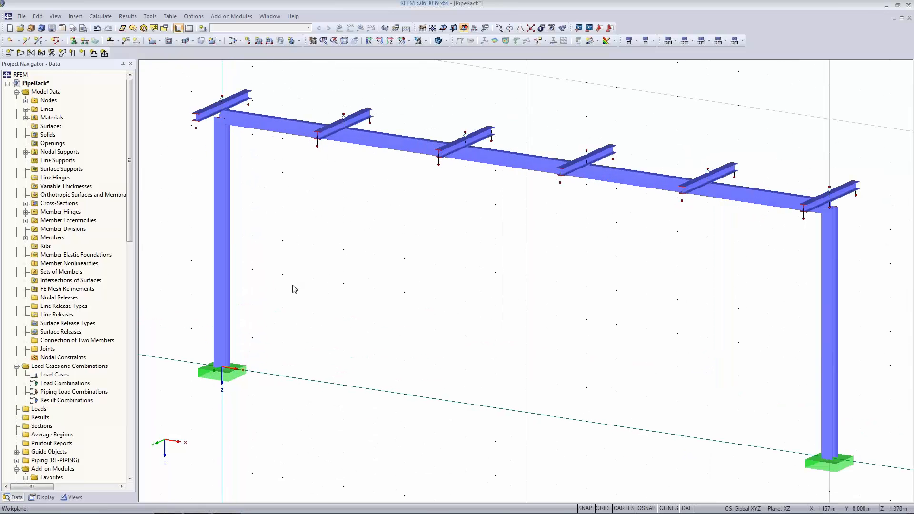
pyautogui.keyDown('ctrl'); pyautogui.moveTo(294, 282); pyautogui.dragTo(526, 262, button='middle'); pyautogui.keyUp('ctrl')
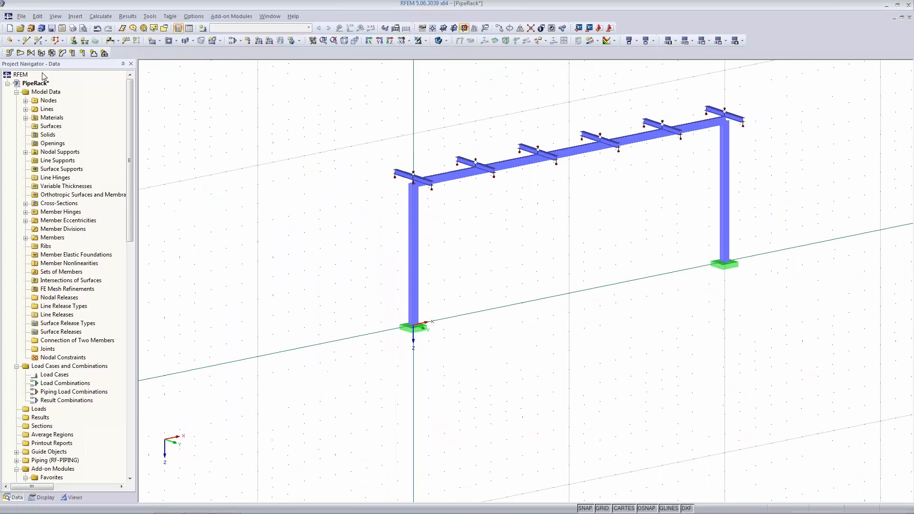
pyautogui.click(9, 53)
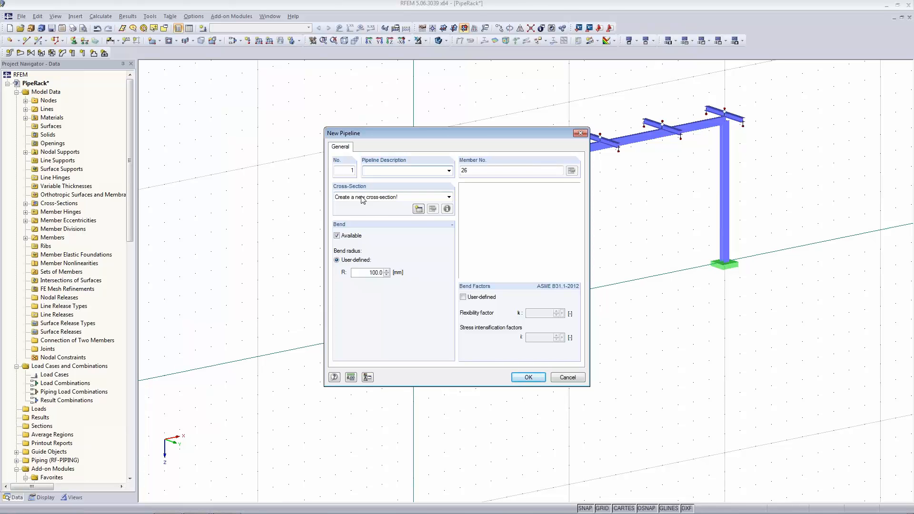
pyautogui.write('Main Pipe')
pyautogui.moveTo(384, 133); pyautogui.dragTo(470, 344)
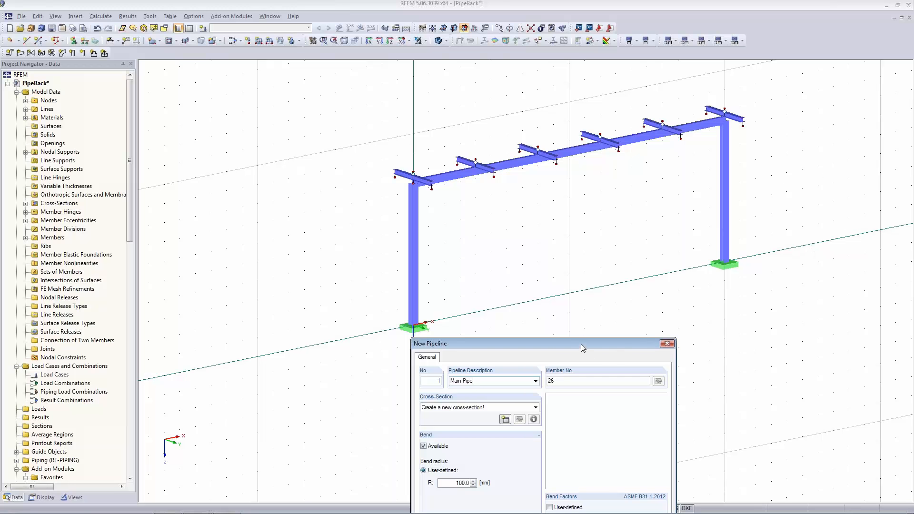
pyautogui.moveTo(583, 344); pyautogui.dragTo(552, 144)
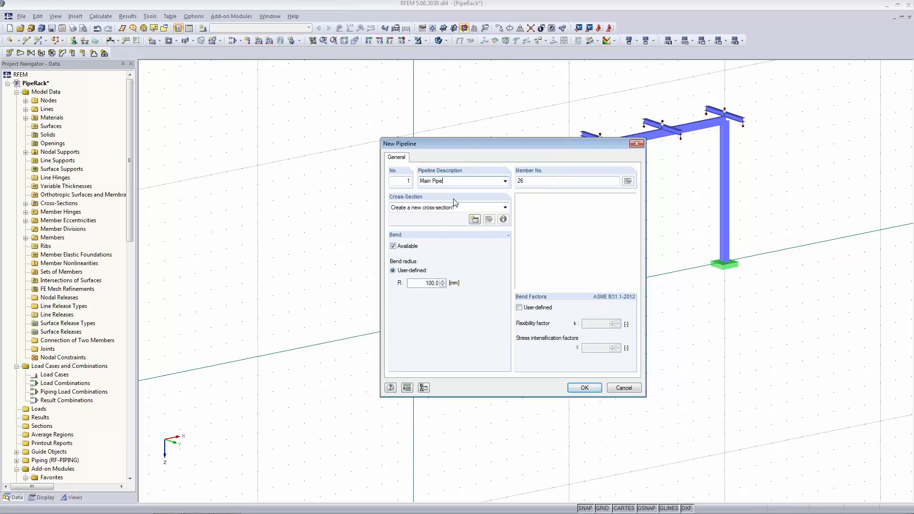
# Step: Create a new pipeline cross-section using DN 200 (219.1x6.35) from the ASME B 36.10M table
pyautogui.click(474, 219)
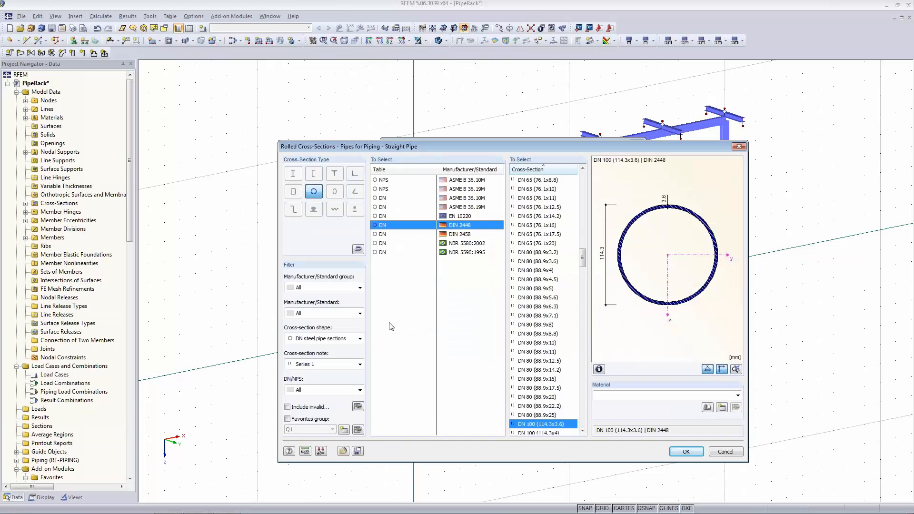
pyautogui.click(387, 199)
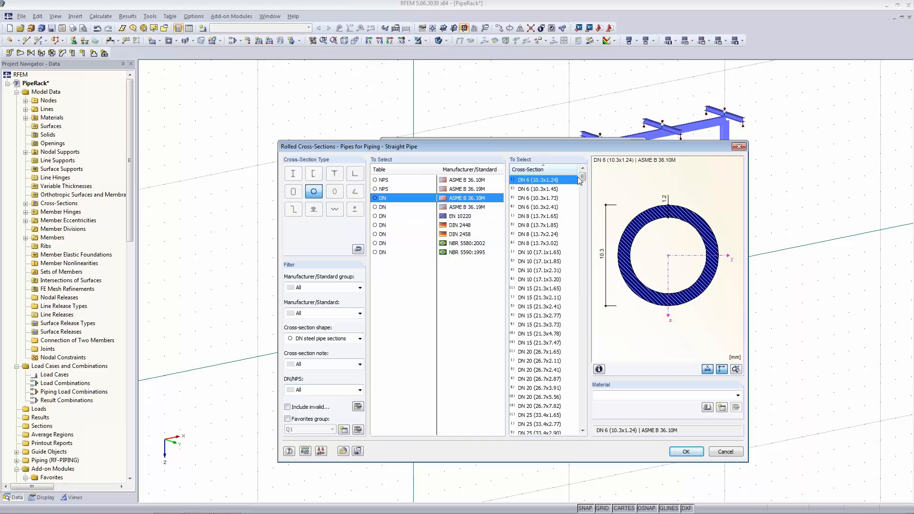
pyautogui.moveTo(582, 180); pyautogui.dragTo(581, 240)
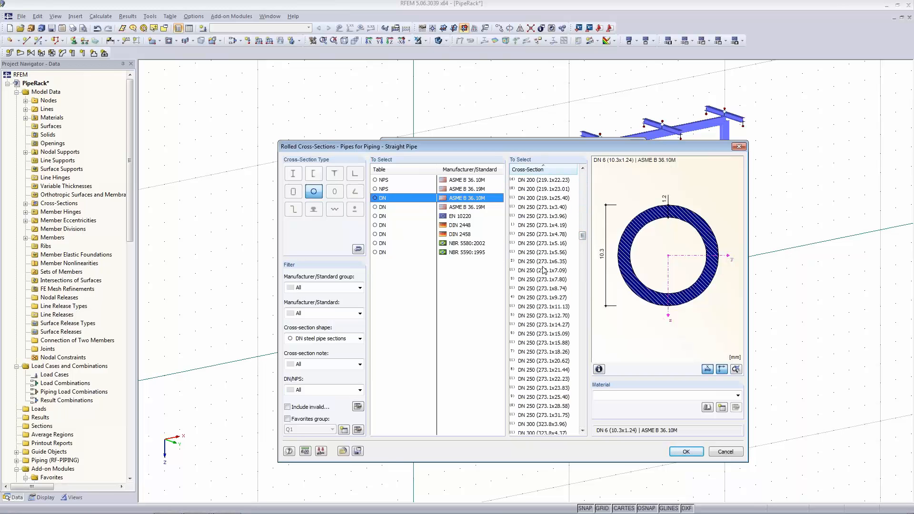
pyautogui.scroll(1, 537, 242)
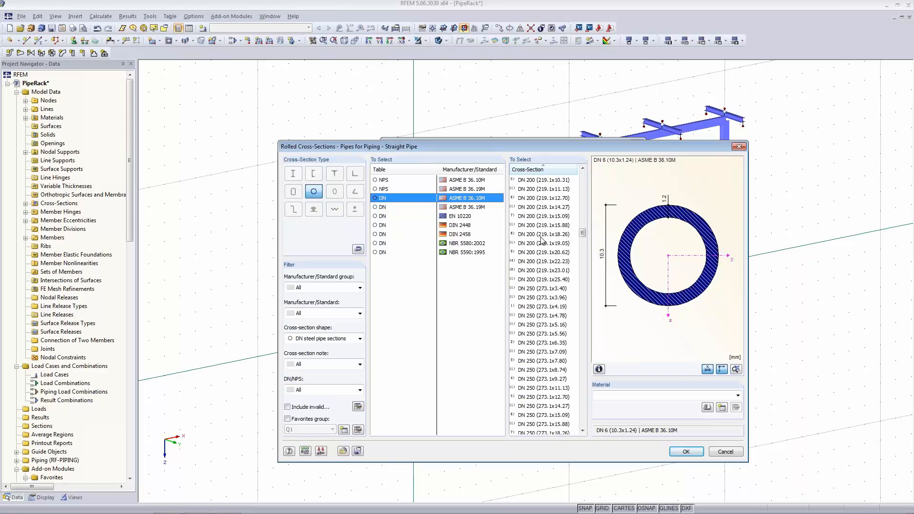
pyautogui.scroll(3, 541, 240)
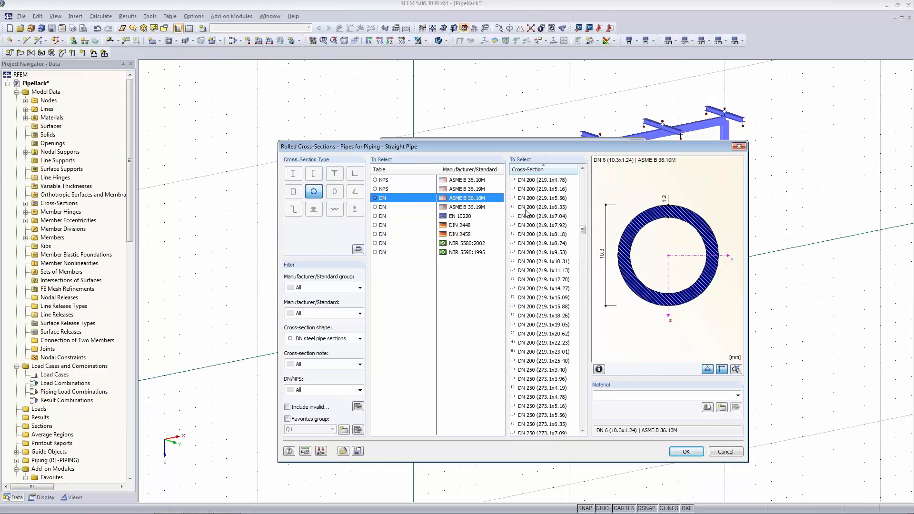
pyautogui.click(542, 207)
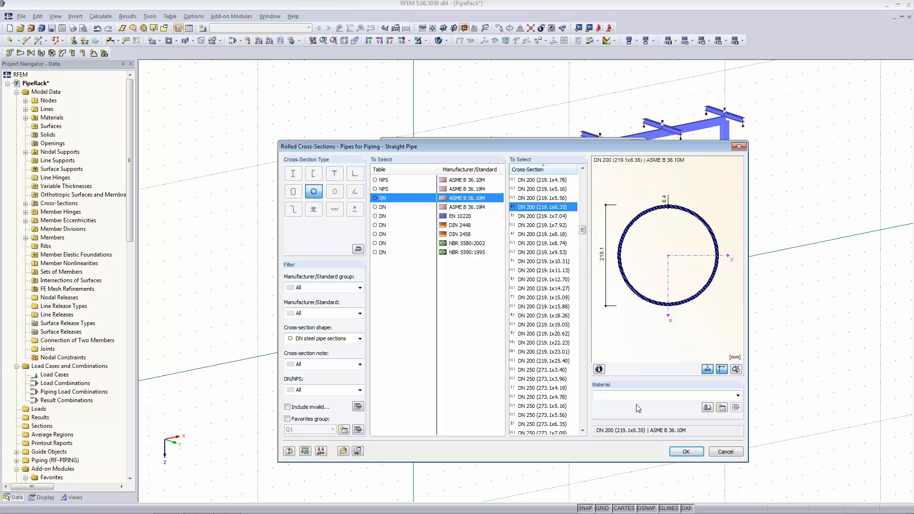
# Step: Begin a new piping material and filter the material library to metal, steel, with temperature dependent properties
pyautogui.click(722, 408)
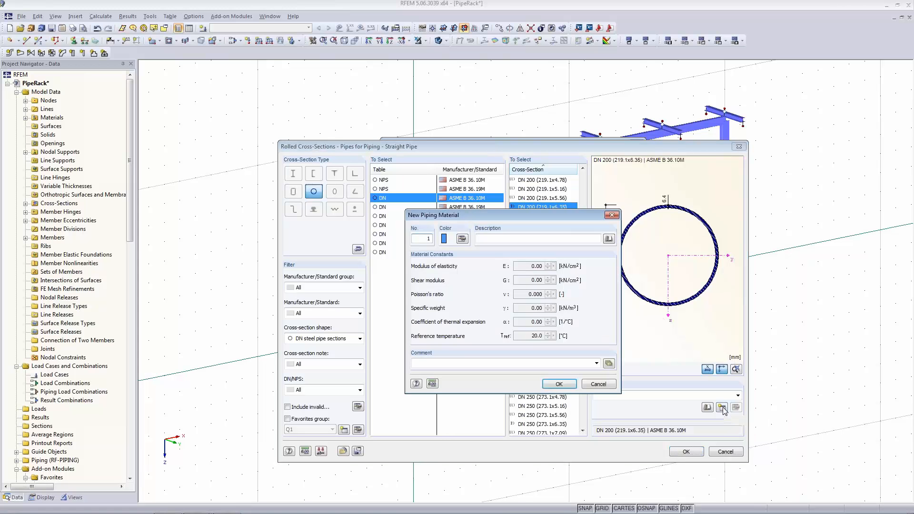
pyautogui.click(609, 239)
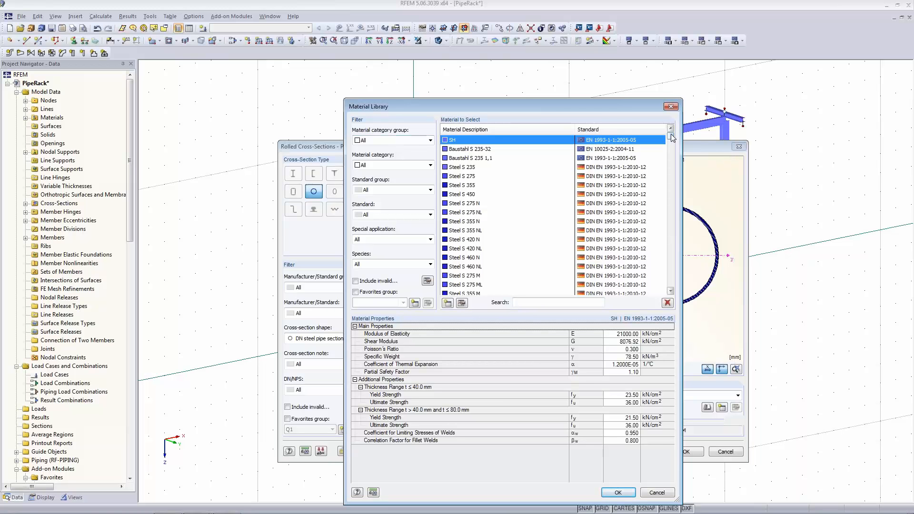
pyautogui.moveTo(670, 137)
pyautogui.mouseDown()
pyautogui.moveTo(672, 218)
pyautogui.moveTo(670, 135)
pyautogui.mouseUp()
pyautogui.click(393, 140)
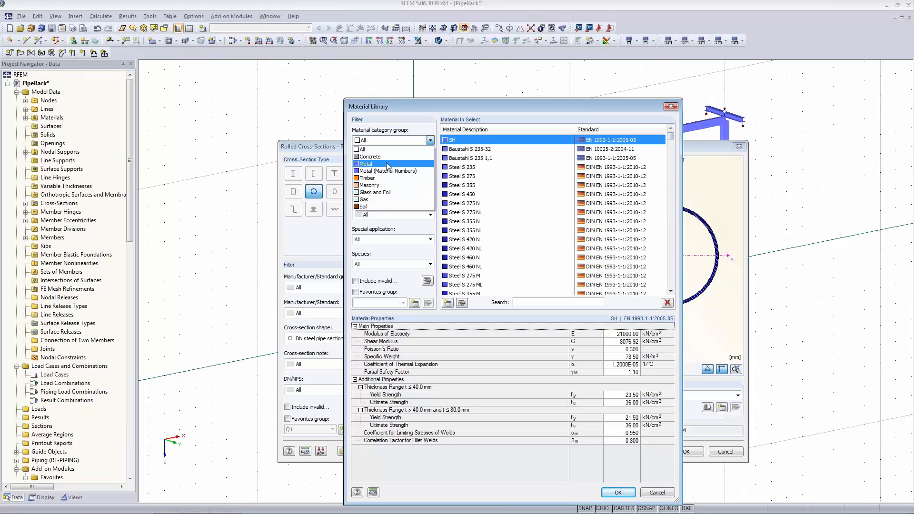
pyautogui.click(388, 165)
pyautogui.click(388, 165)
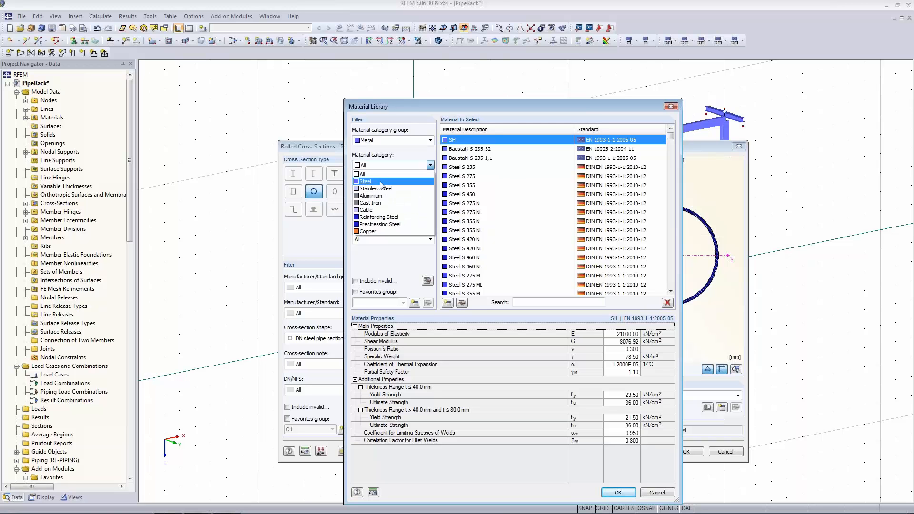
pyautogui.click(381, 183)
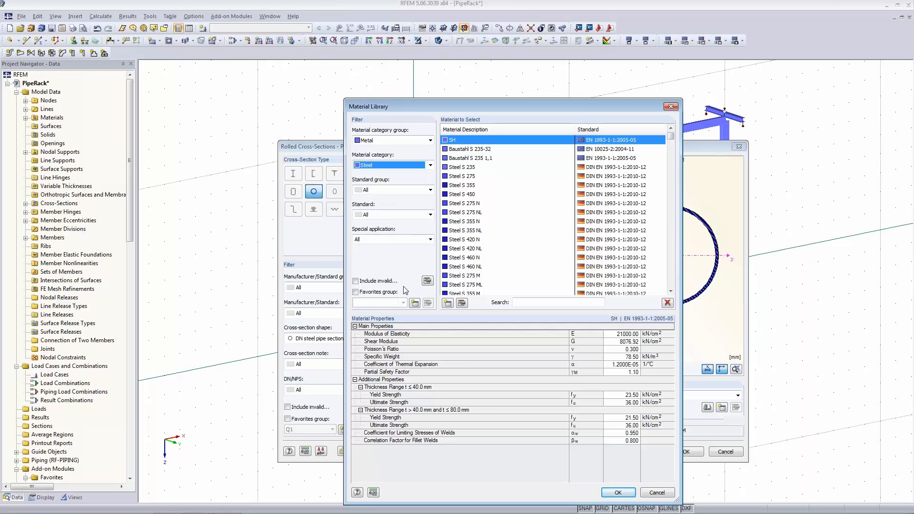
pyautogui.click(371, 242)
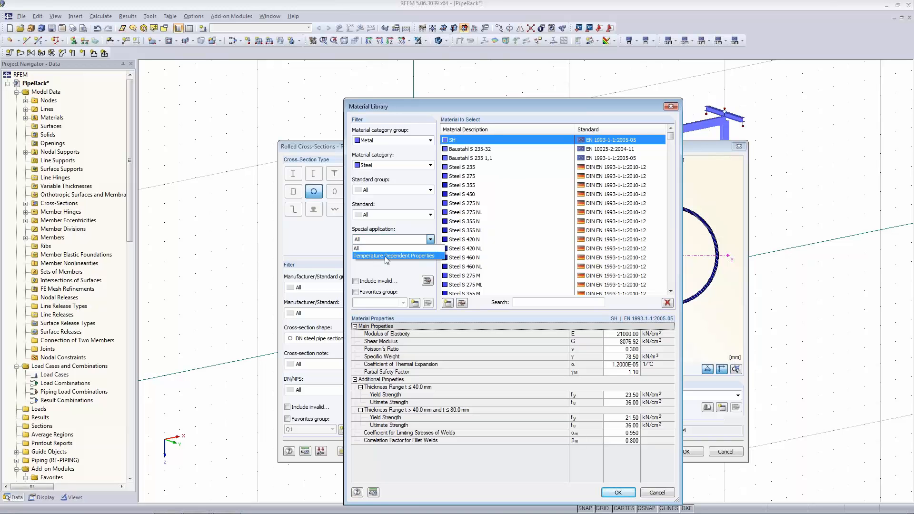
pyautogui.click(384, 256)
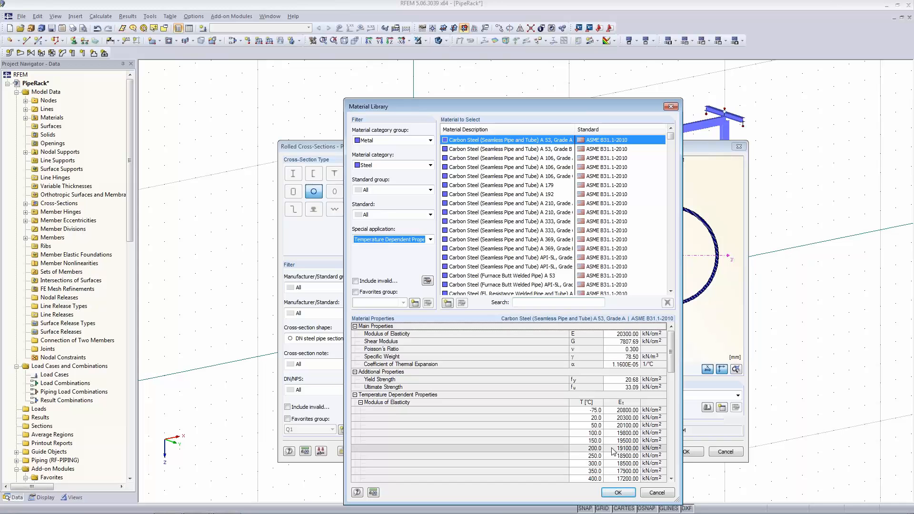
# Step: Assign Carbon Steel (Seamless Pipe and Tube) A 53, Grade A to the pipe section and confirm the section choice
pyautogui.click(619, 495)
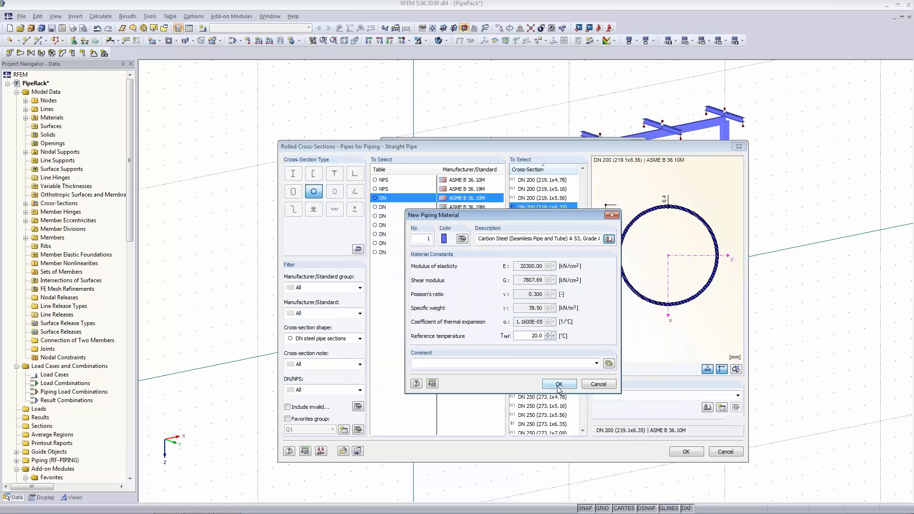
pyautogui.click(559, 386)
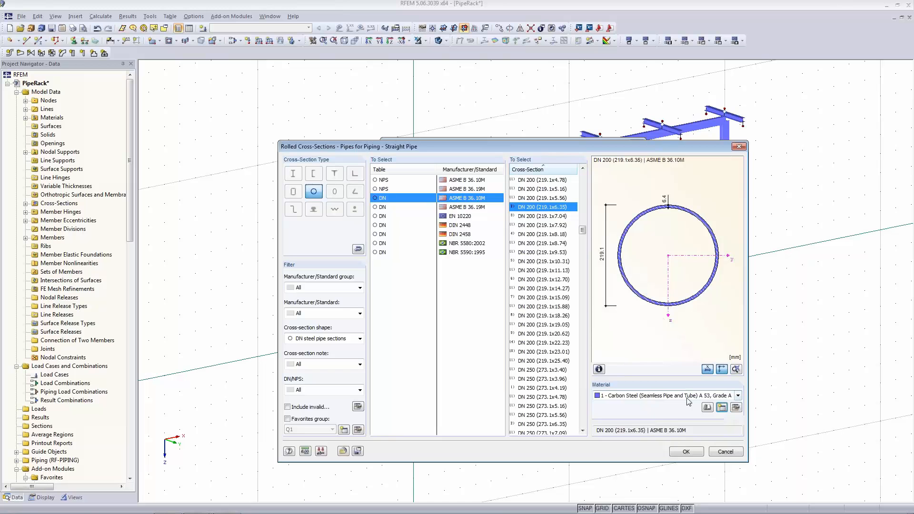
pyautogui.click(685, 452)
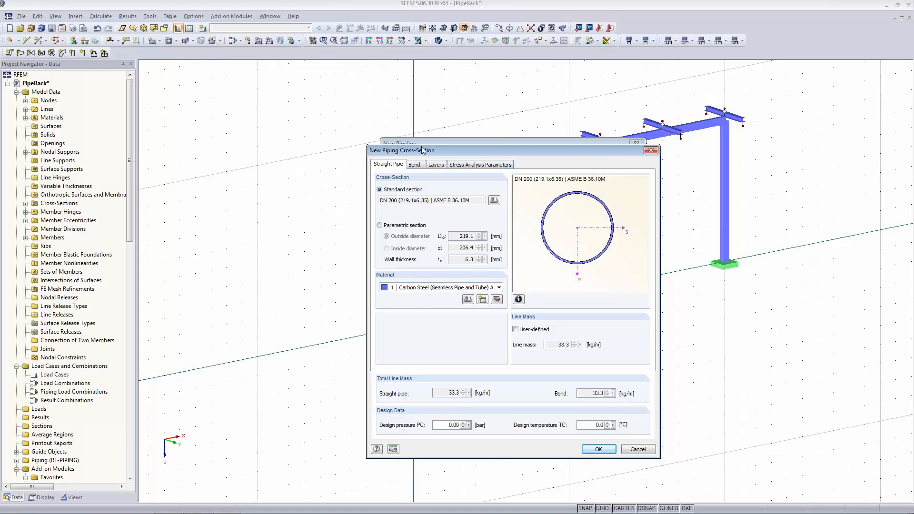
# Step: Apply an insulation layer to the piping cross-section with a thickness of 50 mm and a specific weight of 1 kN/m³
pyautogui.click(415, 164)
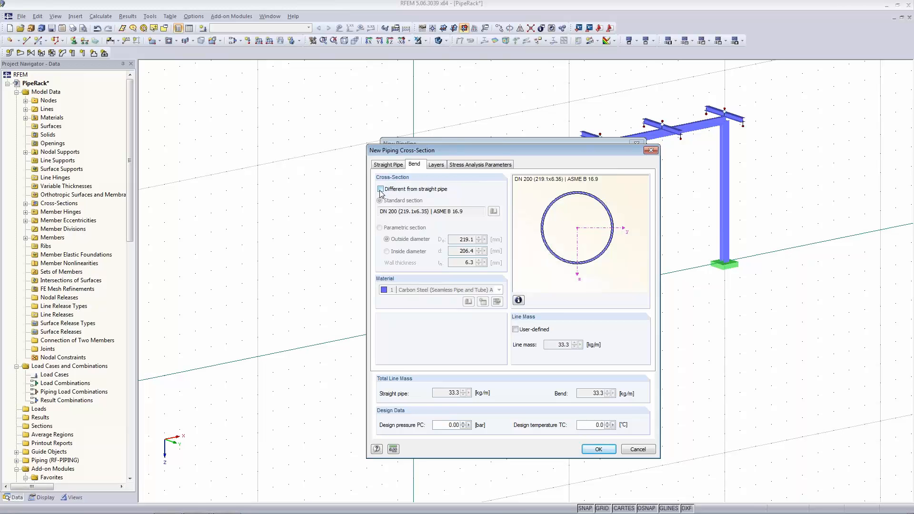
pyautogui.click(442, 168)
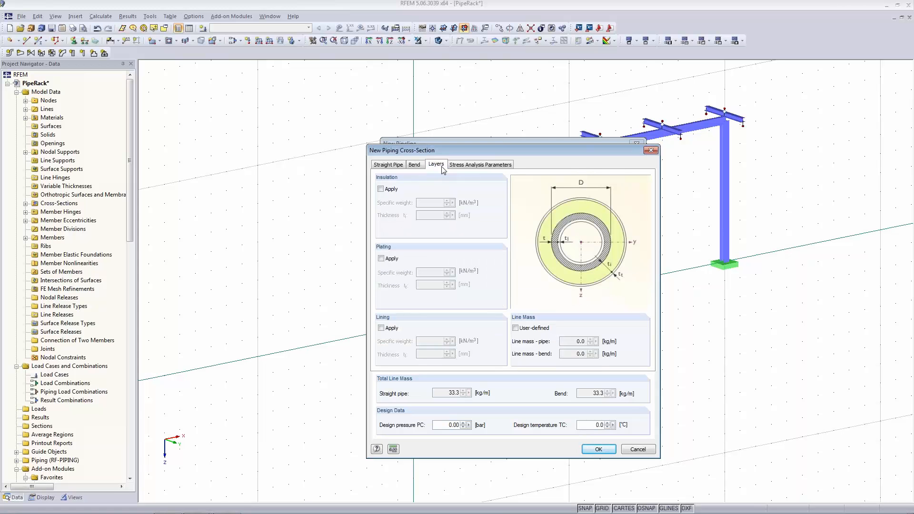
pyautogui.click(380, 190)
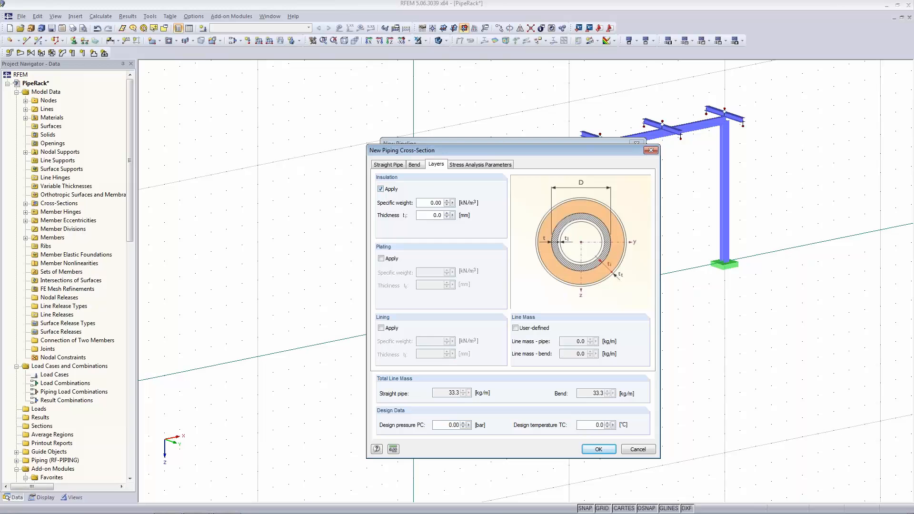
pyautogui.click(456, 217)
pyautogui.write('50')
pyautogui.click(427, 205)
pyautogui.write('1')
pyautogui.press('Tab')
# Step: Apply plating with a thickness of 1 mm and a specific weight of 78 kN/m³, then confirm the piping cross-section
pyautogui.click(381, 259)
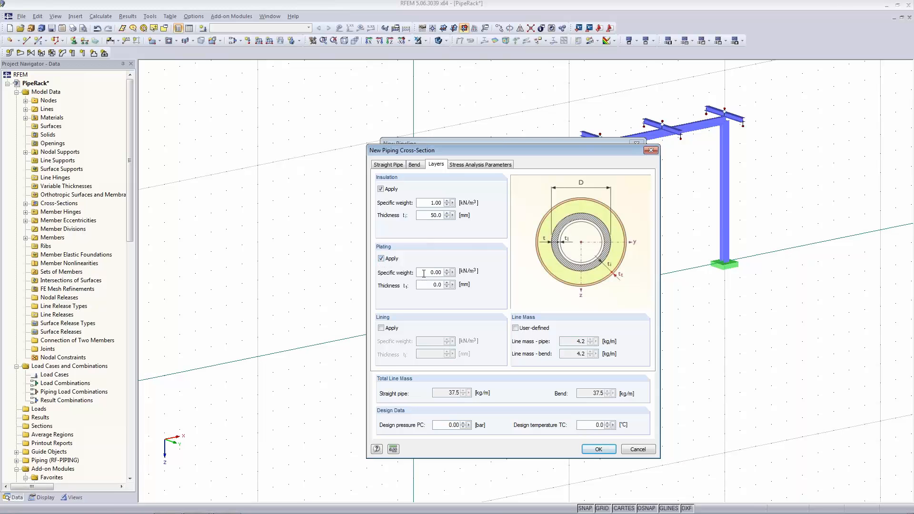
pyautogui.doubleClick(434, 285)
pyautogui.write('1')
pyautogui.doubleClick(435, 272)
pyautogui.write('78')
pyautogui.press('Tab')
pyautogui.write('01.0')
pyautogui.click(479, 166)
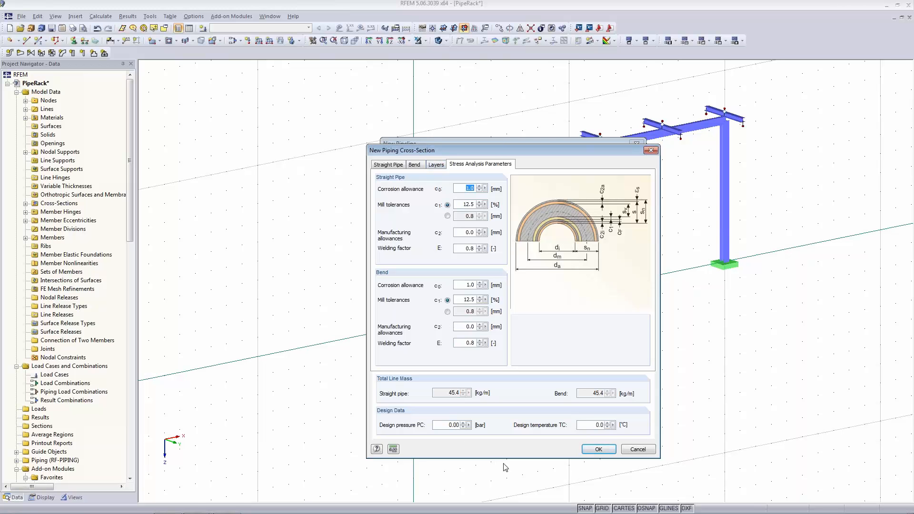
pyautogui.click(598, 449)
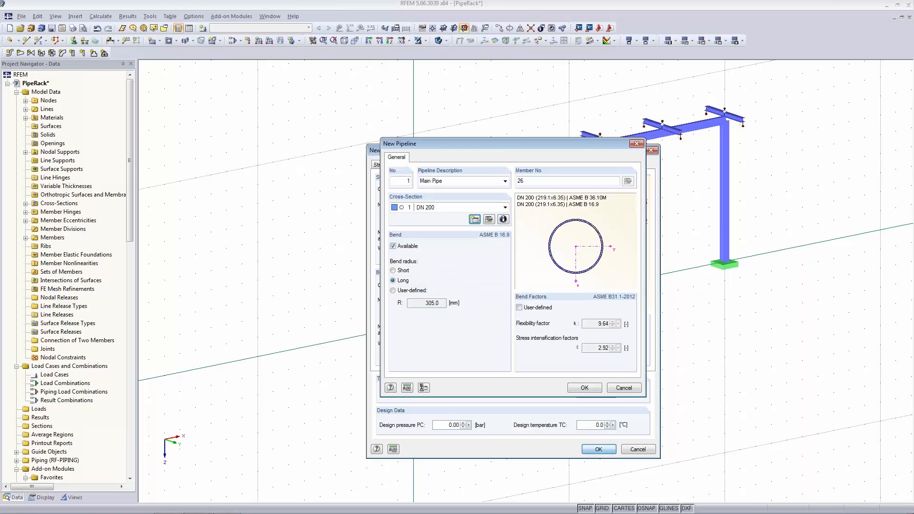
# Step: Confirm the pipeline definition and lay its first horizontal segment at ground level from X -4.5 m to X -0.5 m
pyautogui.click(584, 388)
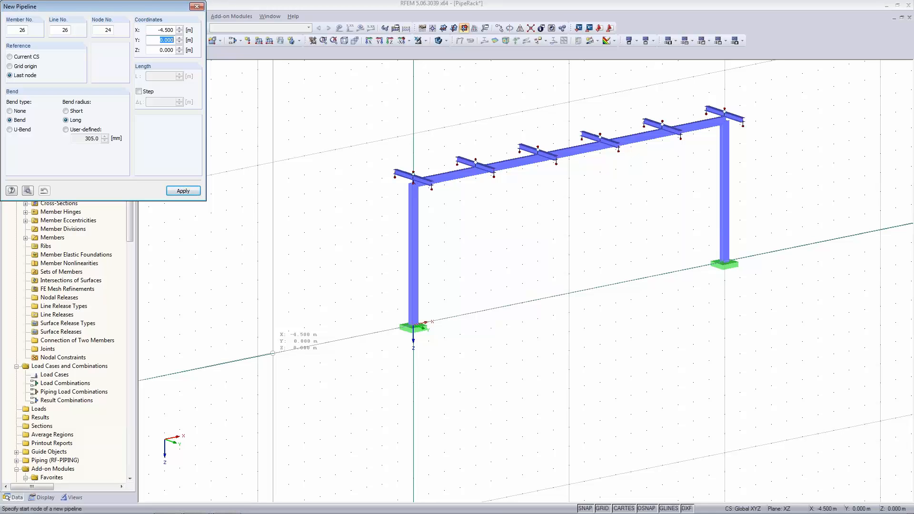
pyautogui.click(272, 352)
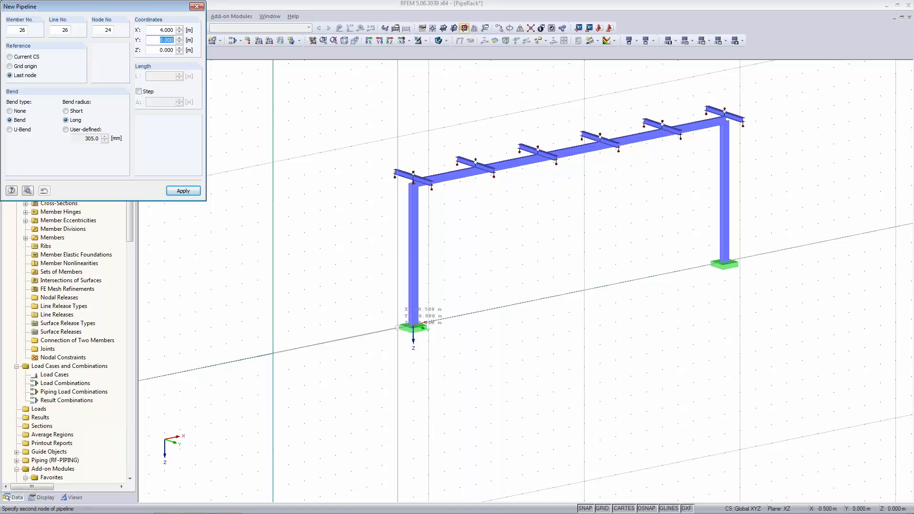
pyautogui.click(398, 327)
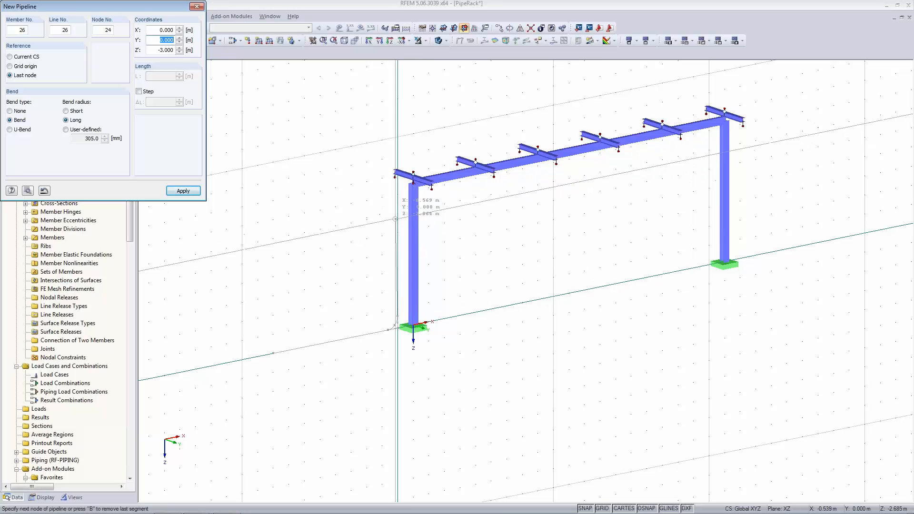
# Step: Run the pipeline 4 m straight up beside the first column, placing the node at X -0.5 m, Z -4.0 m
pyautogui.scroll(3, 391, 315)
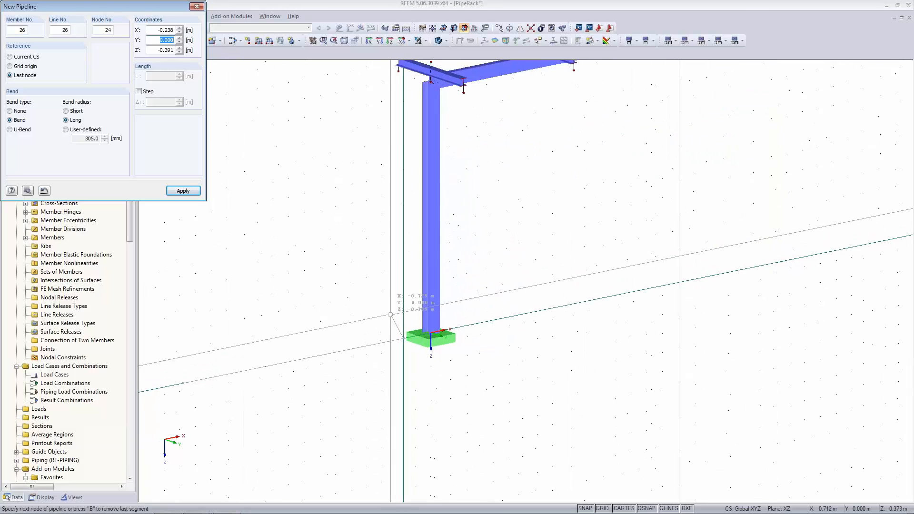
pyautogui.scroll(5, 390, 315)
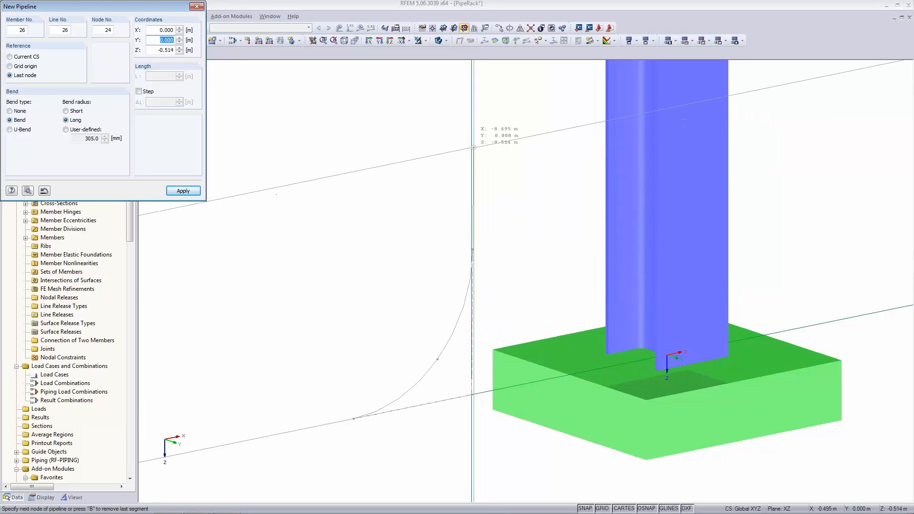
pyautogui.scroll(-5, 475, 117)
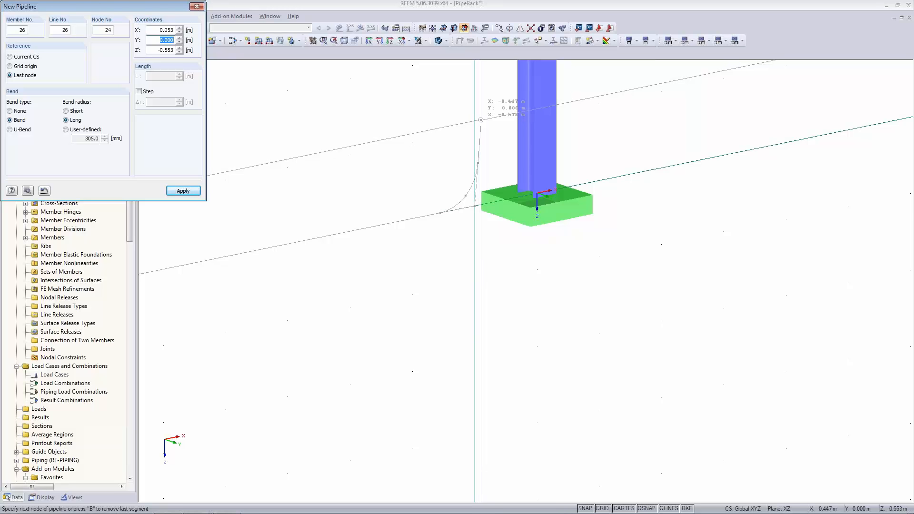
pyautogui.moveTo(480, 120); pyautogui.dragTo(440, 351, button='middle')
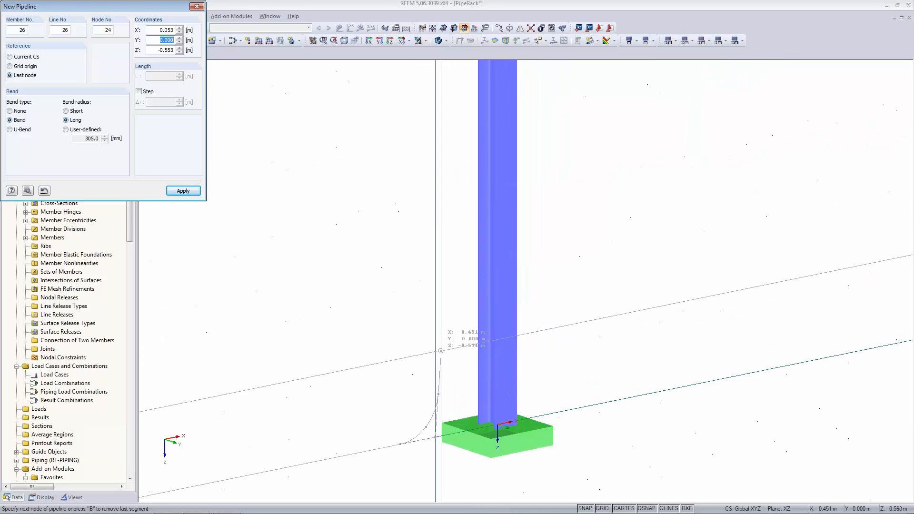
pyautogui.scroll(-4, 440, 350)
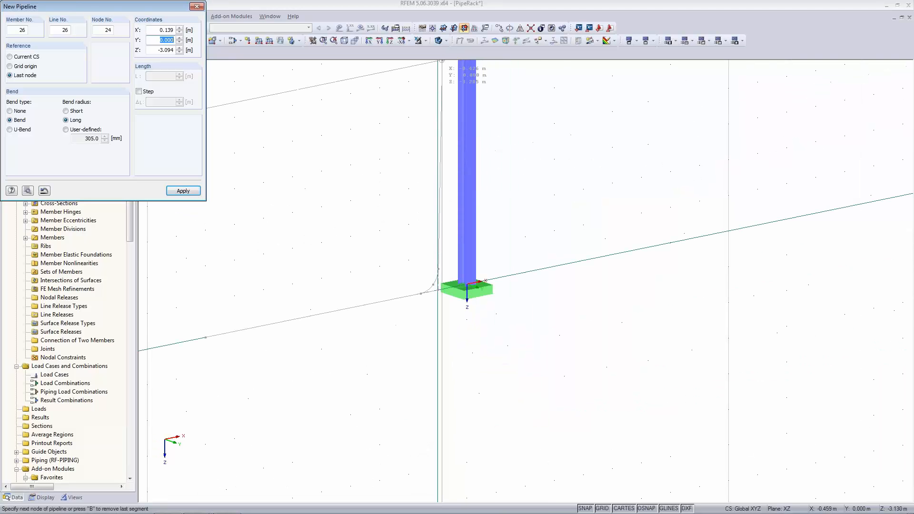
pyautogui.moveTo(444, 83); pyautogui.dragTo(446, 284, button='middle')
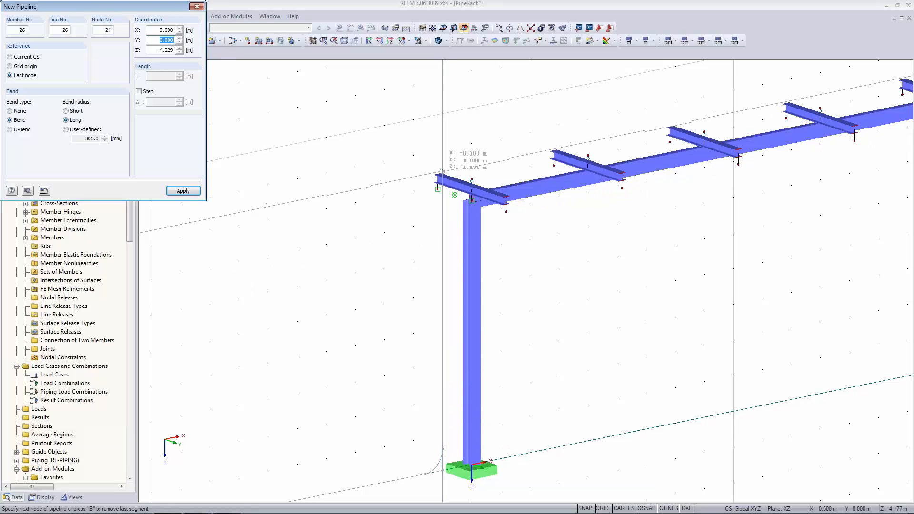
pyautogui.scroll(-3, 443, 177)
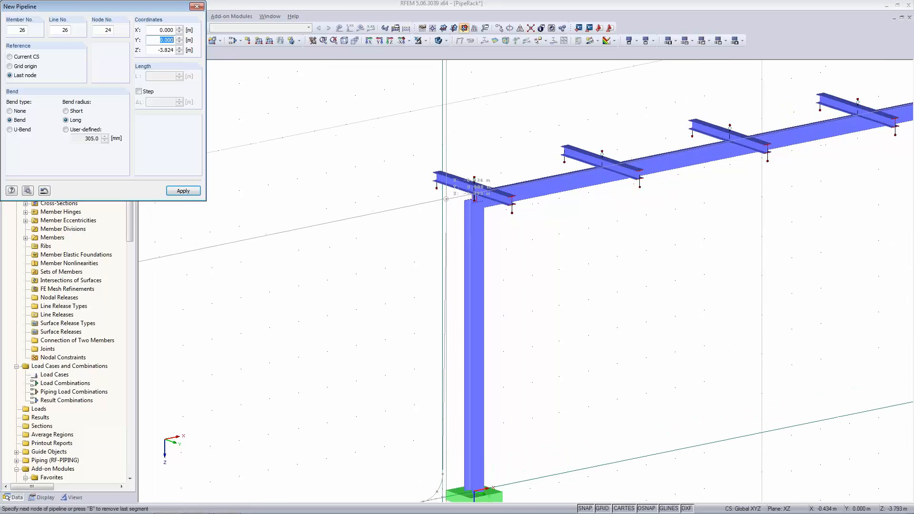
pyautogui.scroll(-2, 446, 198)
pyautogui.scroll(5, 450, 188)
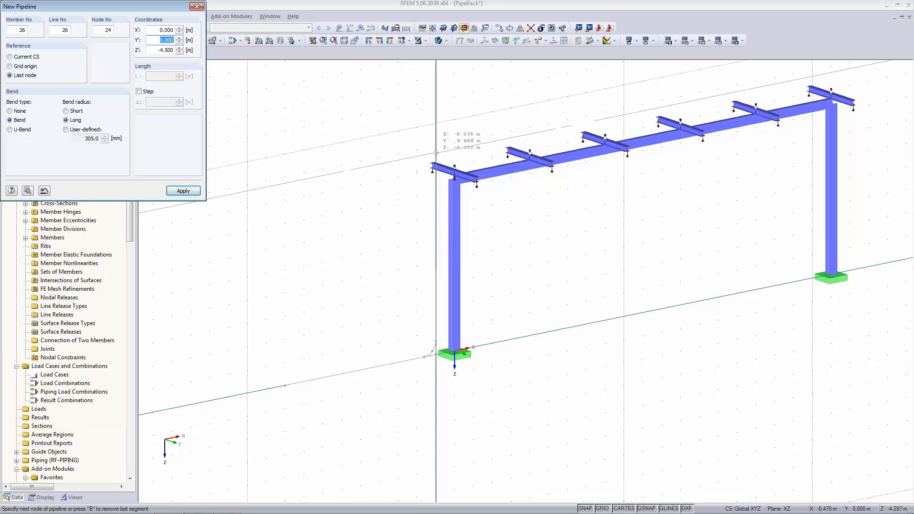
pyautogui.scroll(5, 435, 165)
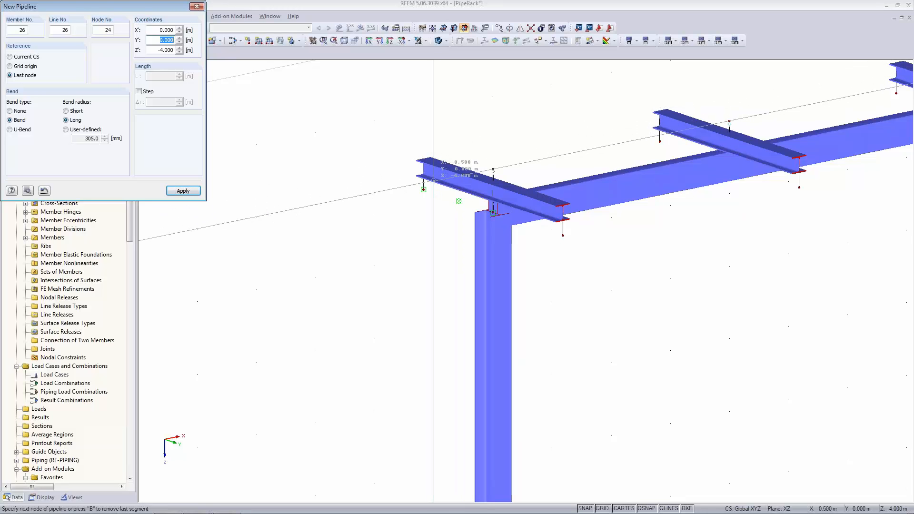
pyautogui.click(434, 180)
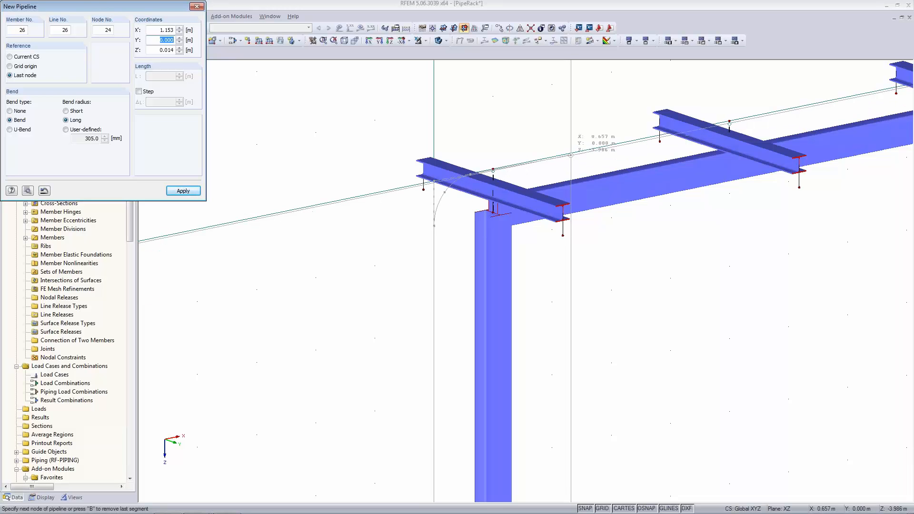
# Step: Route the pipeline along the rack to X 10.5 m, down to Z 0, and out to X 12.5 m
pyautogui.scroll(-2, 571, 155)
pyautogui.moveTo(678, 127); pyautogui.dragTo(406, 219, button='middle')
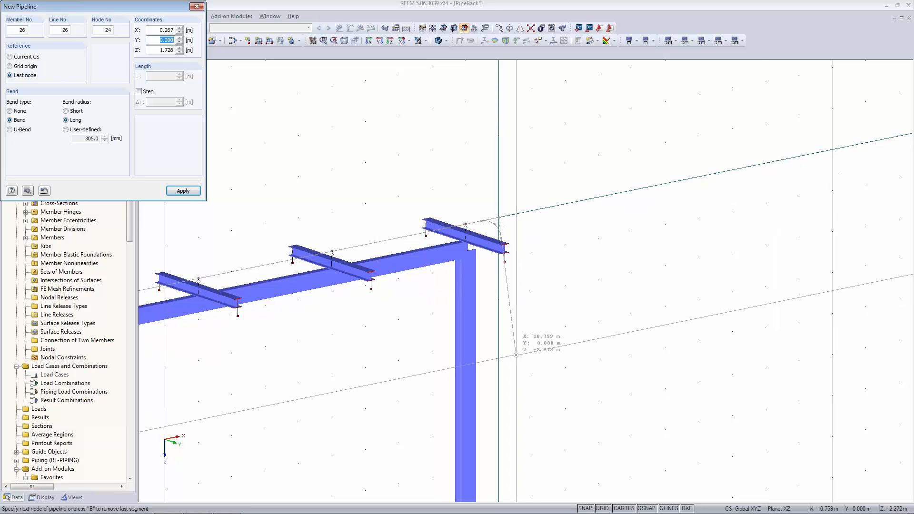
pyautogui.moveTo(510, 350); pyautogui.dragTo(508, 76, button='middle')
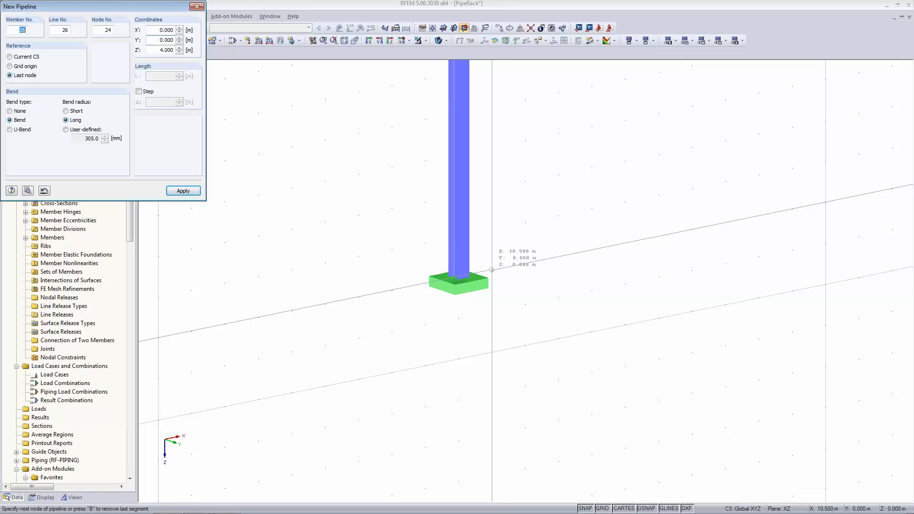
pyautogui.click(491, 270)
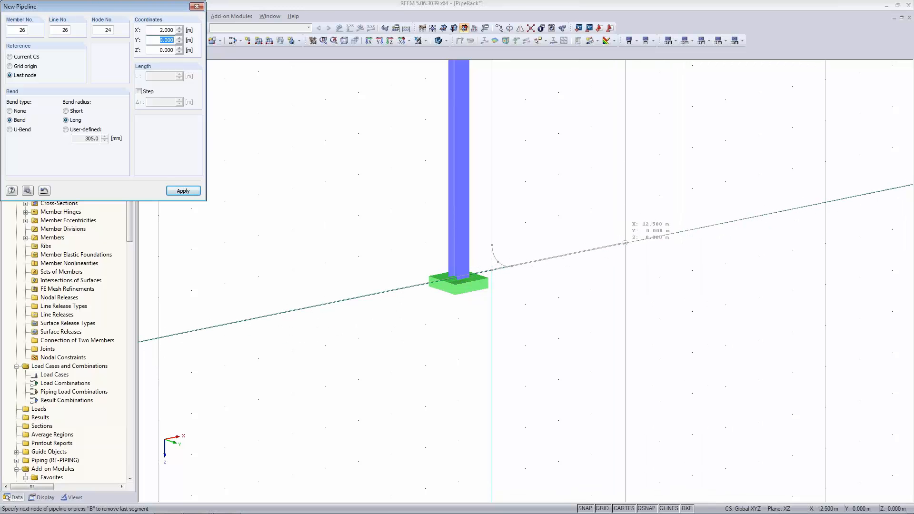
pyautogui.scroll(-5, 625, 243)
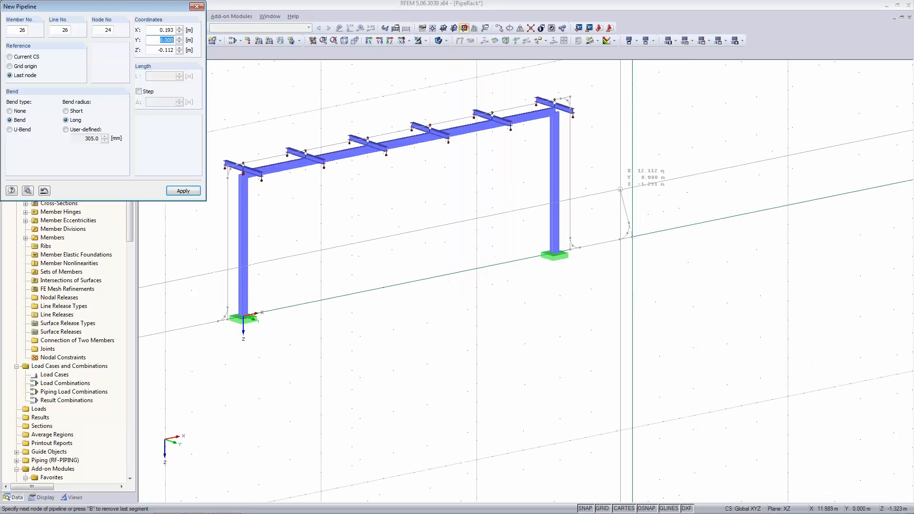
# Step: Switch the work plane to XY and run the pipeline sideways to X 12.5 m, Y -3.0 m
pyautogui.press('Tab')
pyautogui.click(443, 28)
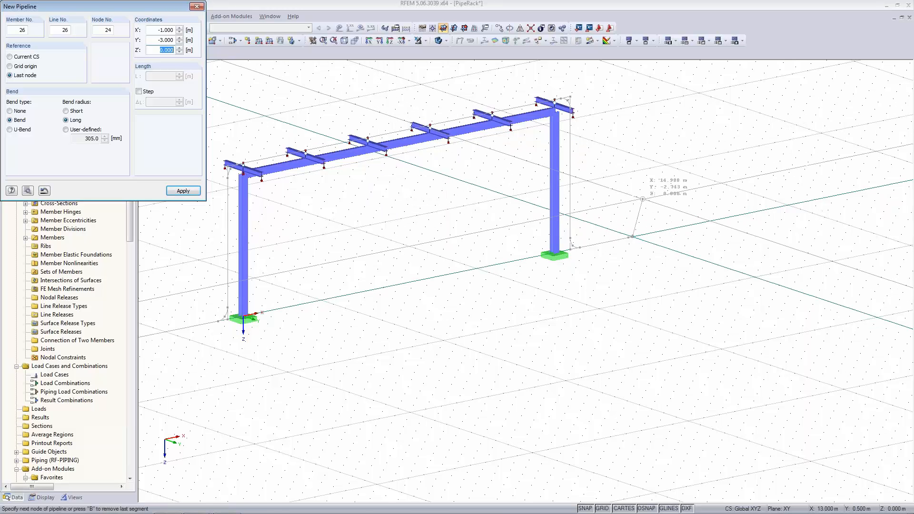
pyautogui.scroll(5, 659, 214)
pyautogui.scroll(-3, 663, 211)
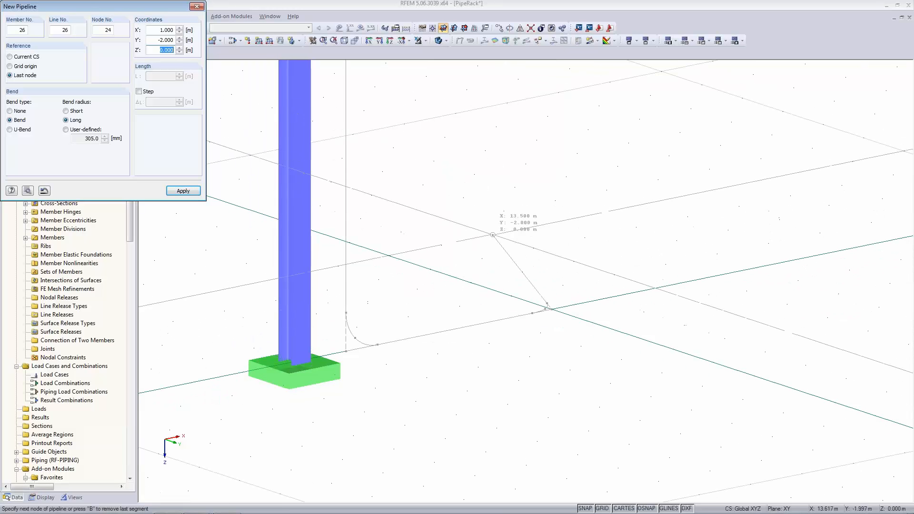
pyautogui.scroll(-3, 421, 264)
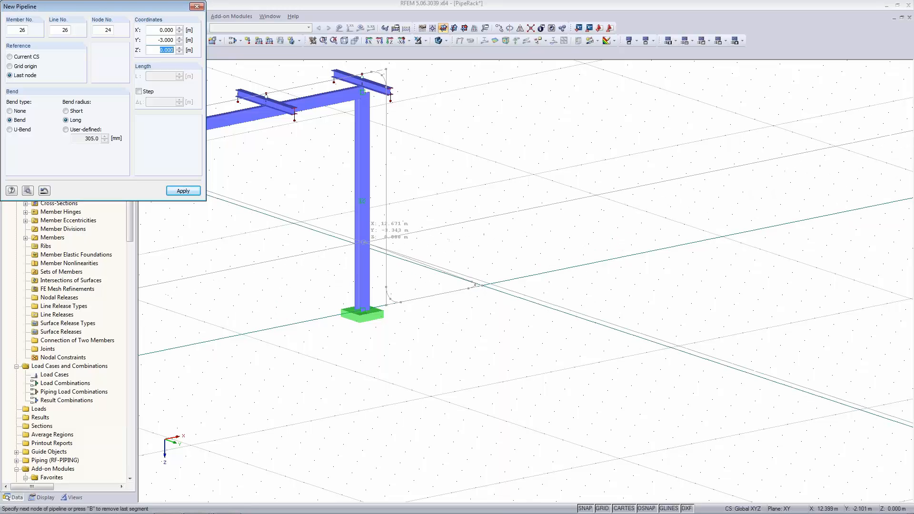
pyautogui.keyDown('ctrl'); pyautogui.moveTo(464, 256); pyautogui.dragTo(342, 265, button='middle'); pyautogui.keyUp('ctrl')
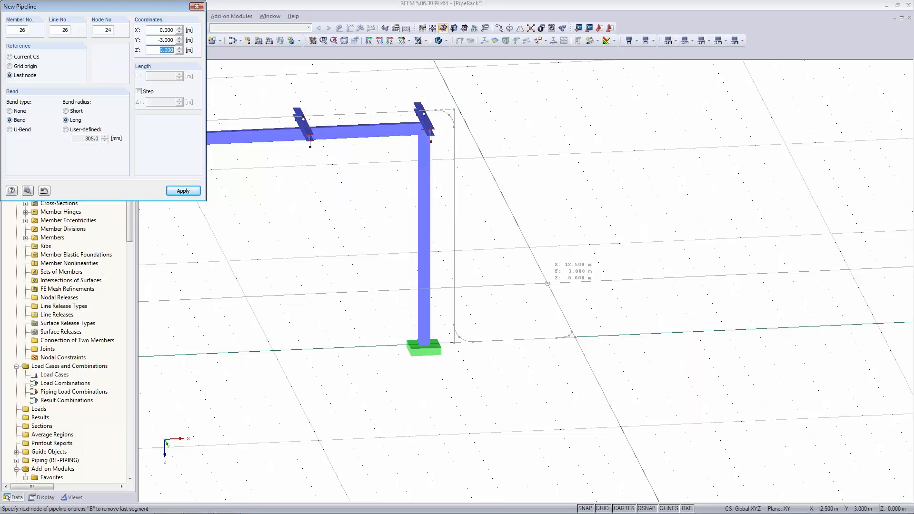
pyautogui.click(547, 282)
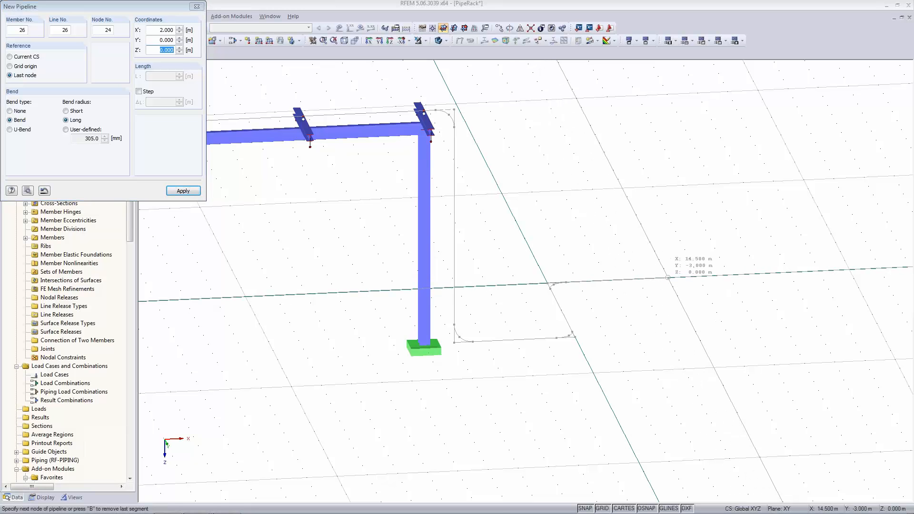
# Step: Close the expansion loop through X 14.5 m, Y -3.0 m and X 14.5 m, Y 0, then end the pipeline at X 16.0 m
pyautogui.click(672, 300)
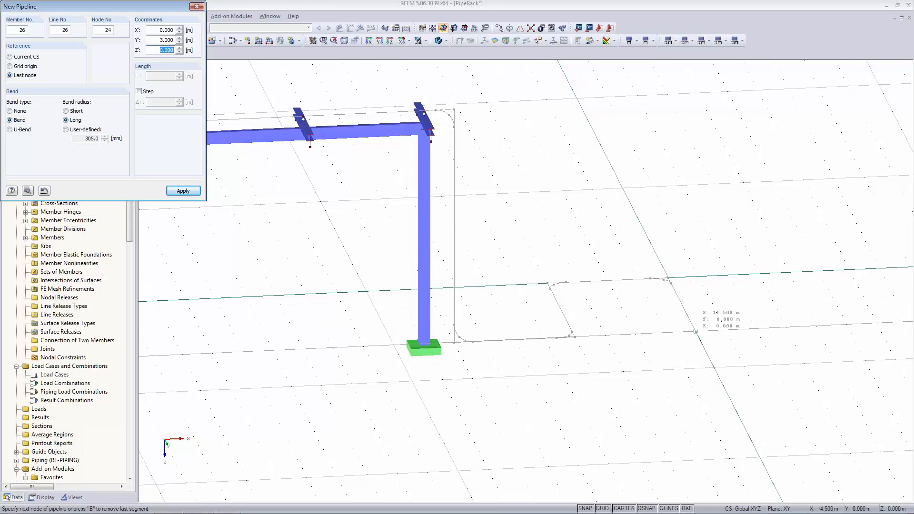
pyautogui.click(695, 332)
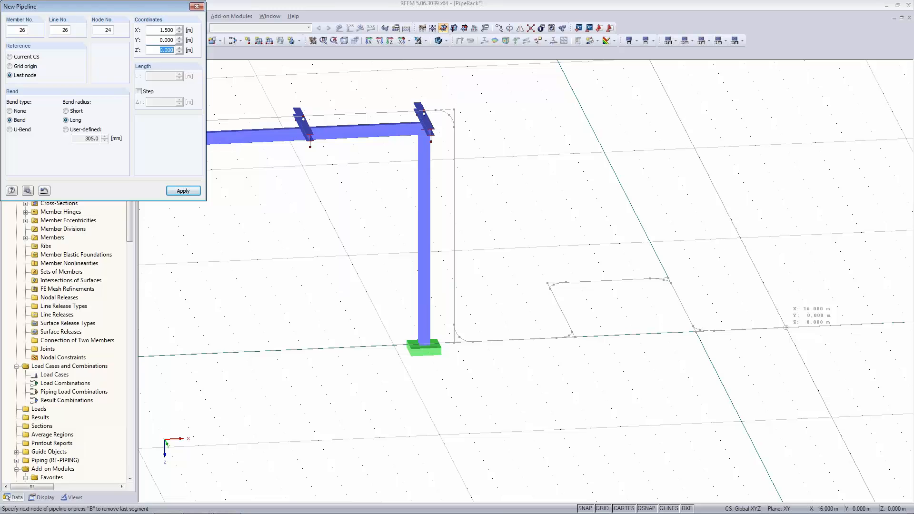
pyautogui.click(785, 327)
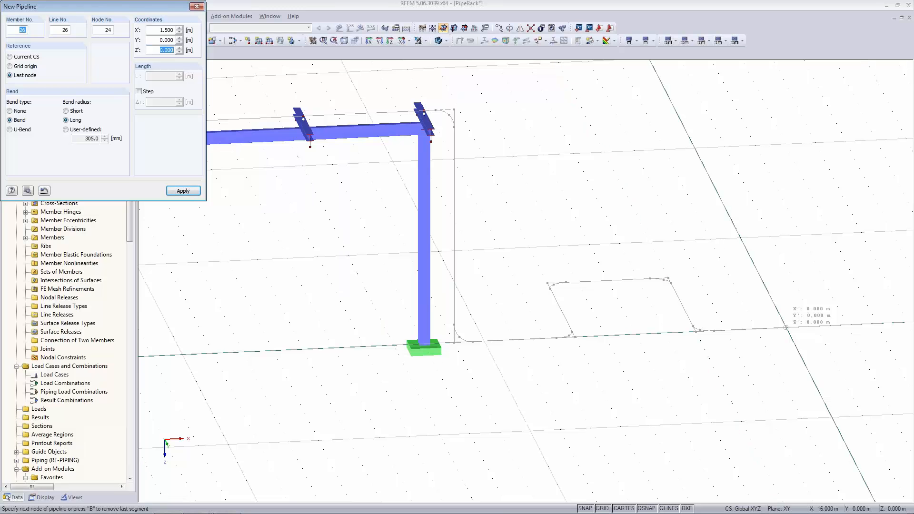
pyautogui.rightClick(786, 327)
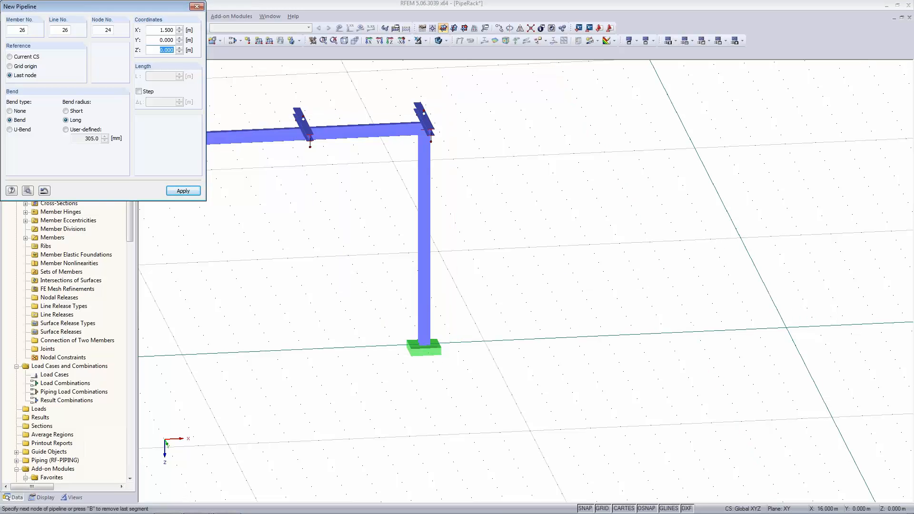
pyautogui.scroll(-4, 454, 366)
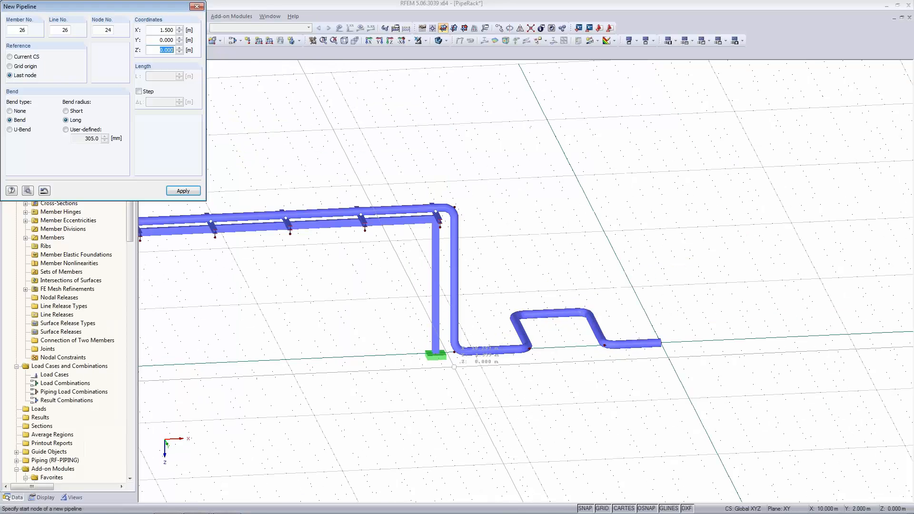
pyautogui.scroll(2, 434, 324)
pyautogui.press('Escape')
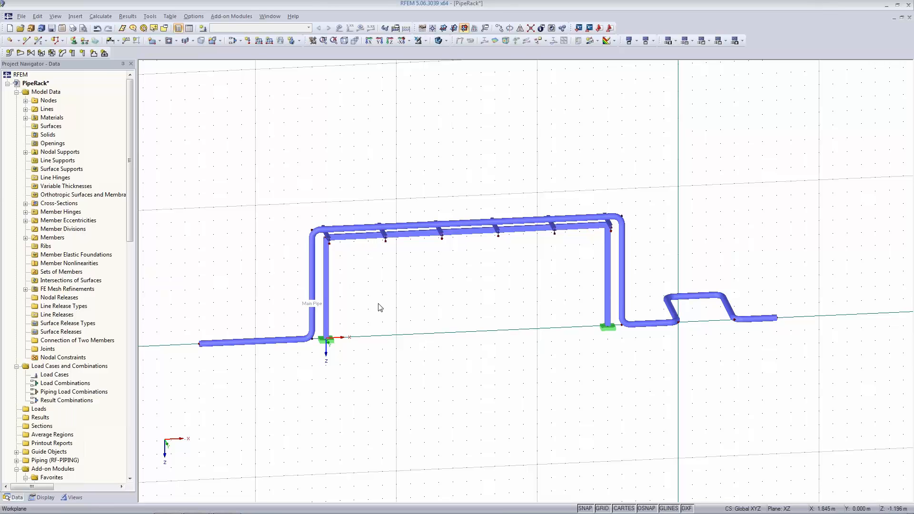
# Step: Examine the pipe bends near the first column's base in wireframe display, then restore the solid display
pyautogui.keyDown('ctrl'); pyautogui.moveTo(380, 307); pyautogui.dragTo(422, 341, button='middle'); pyautogui.keyUp('ctrl')
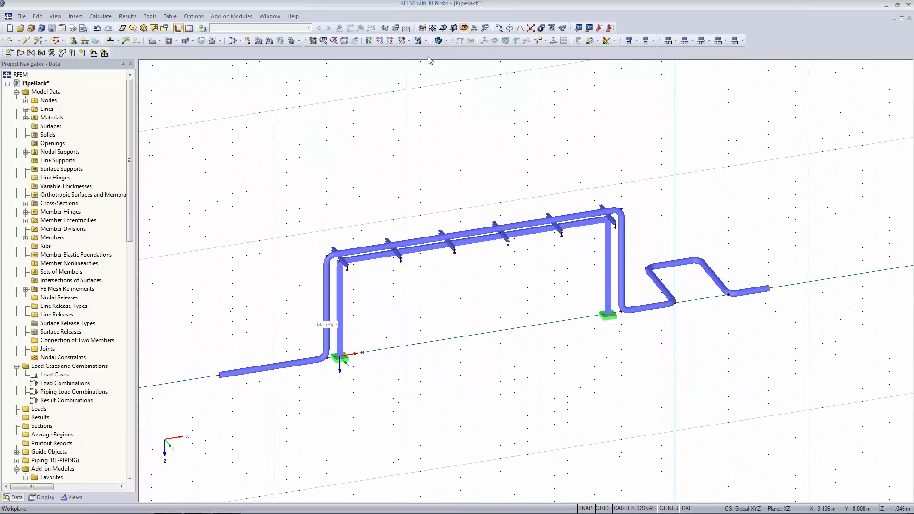
pyautogui.click(435, 43)
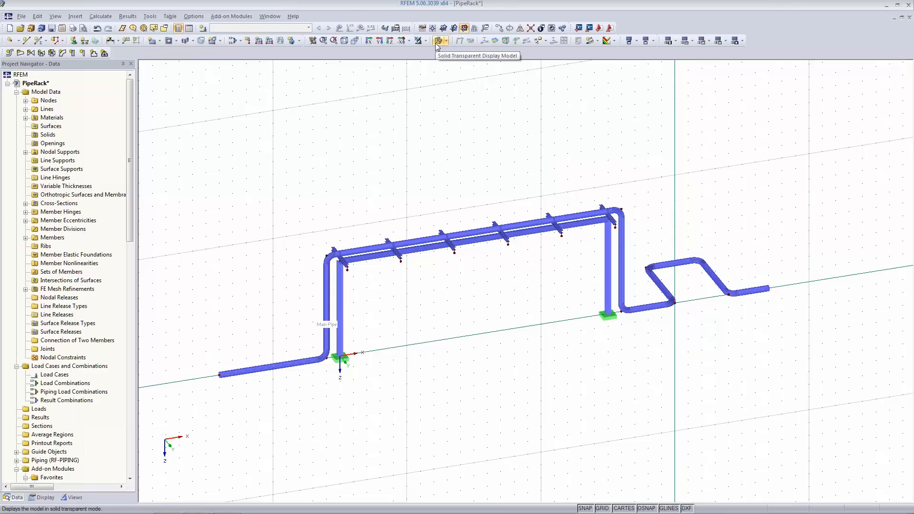
pyautogui.click(435, 43)
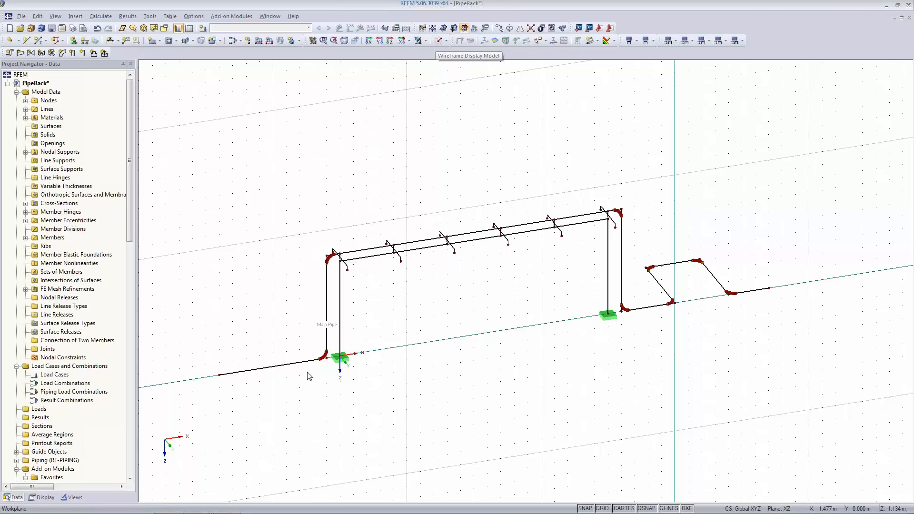
pyautogui.scroll(5, 309, 376)
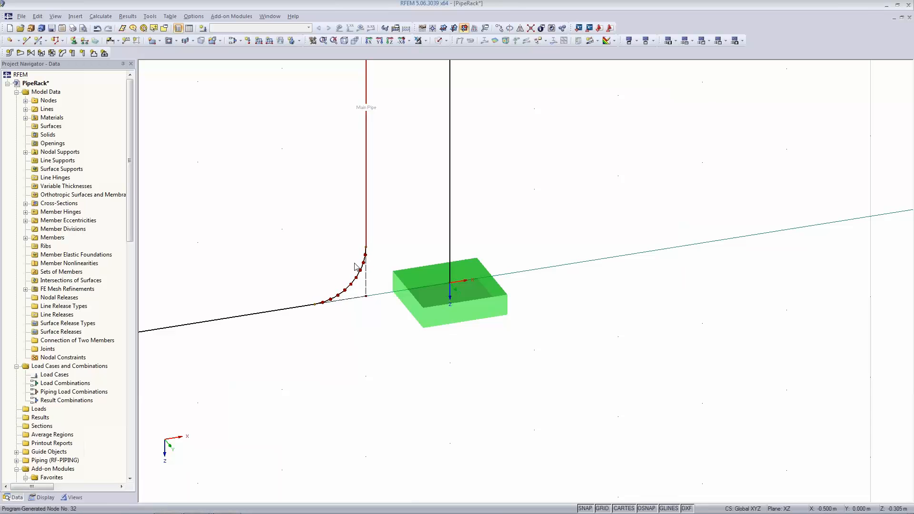
pyautogui.scroll(-3, 412, 209)
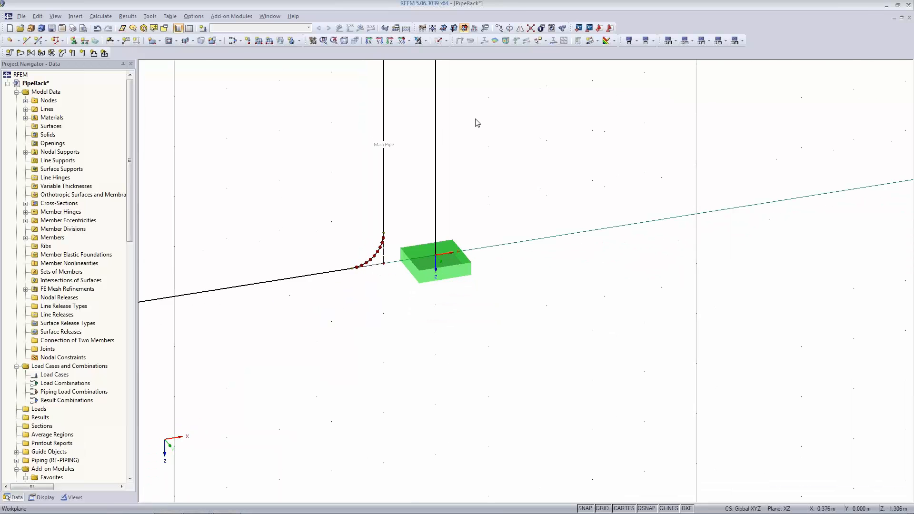
pyautogui.scroll(-4, 477, 123)
pyautogui.moveTo(499, 149); pyautogui.dragTo(327, 343, button='middle')
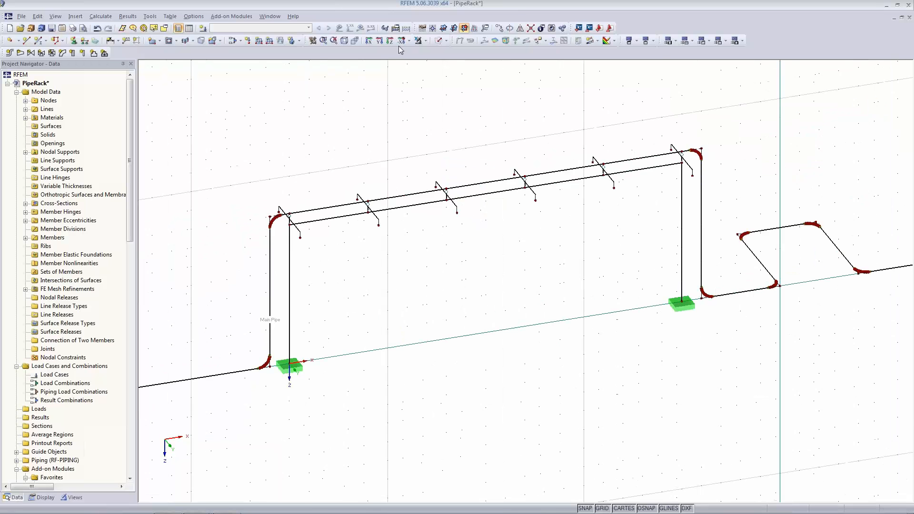
pyautogui.click(438, 41)
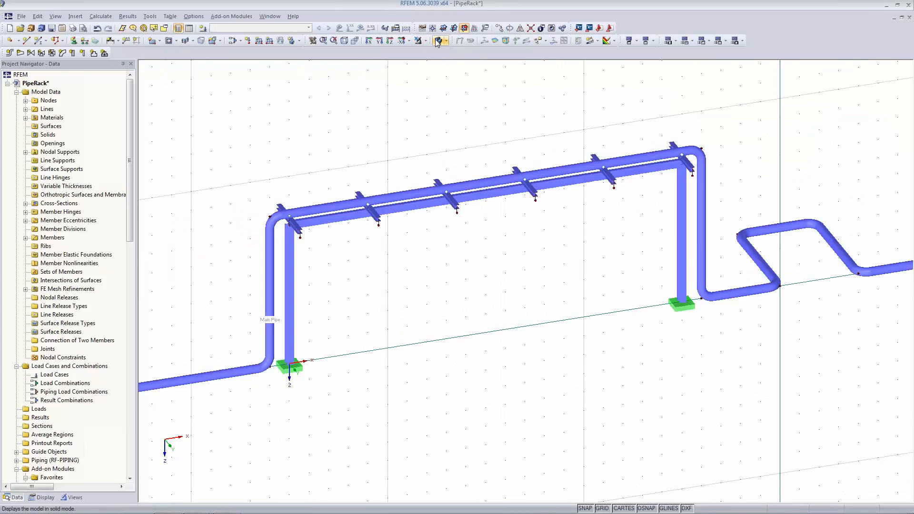
# Step: Start a new pipeline and choose DN 150 (168.3x4.78) from the ASME B 36.10M DN table as its new cross-section
pyautogui.scroll(-3, 426, 122)
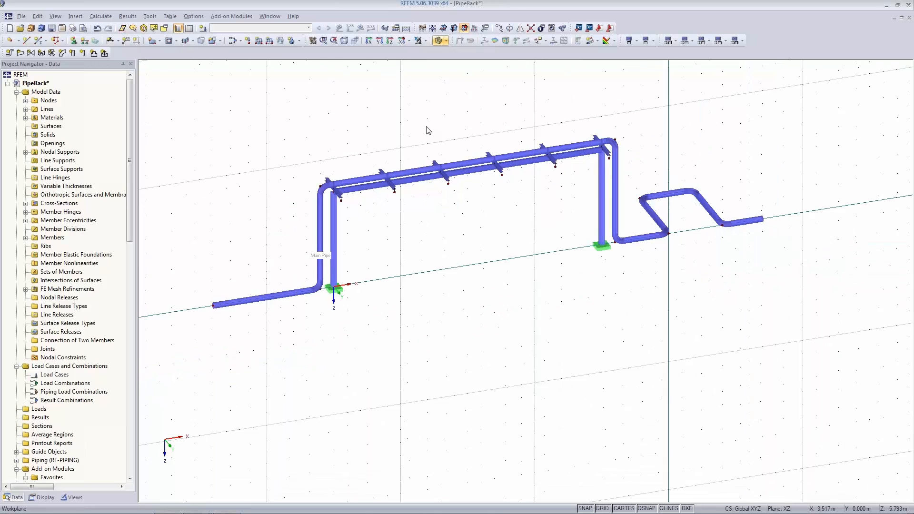
pyautogui.moveTo(408, 121); pyautogui.dragTo(430, 178, button='middle')
pyautogui.scroll(1, 430, 178)
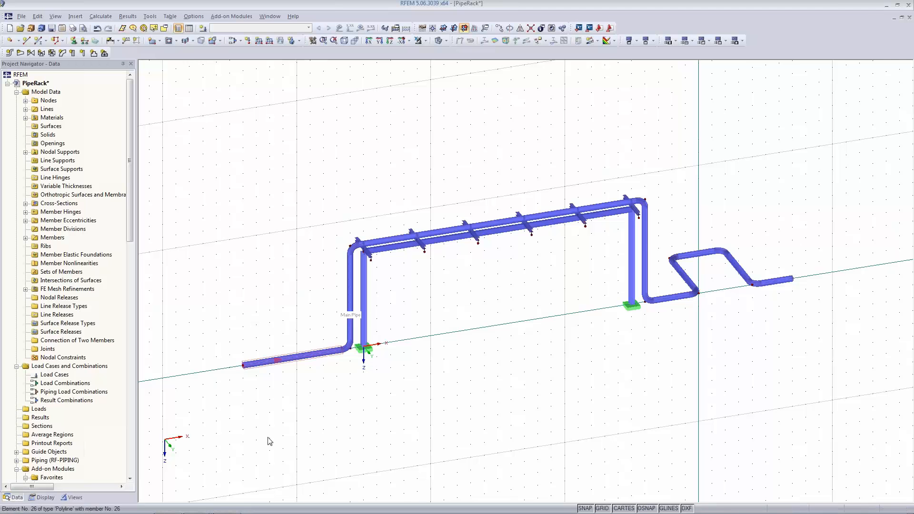
pyautogui.scroll(1, 266, 443)
pyautogui.scroll(2, 257, 413)
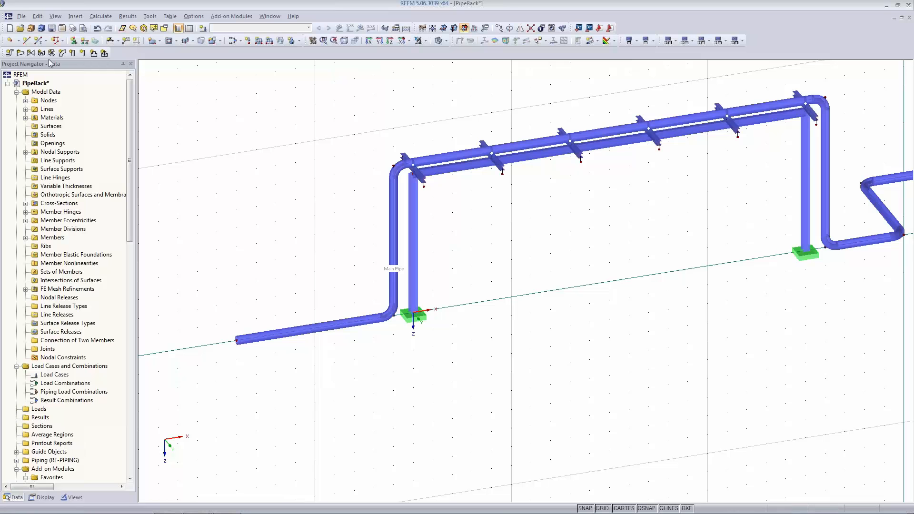
pyautogui.click(10, 53)
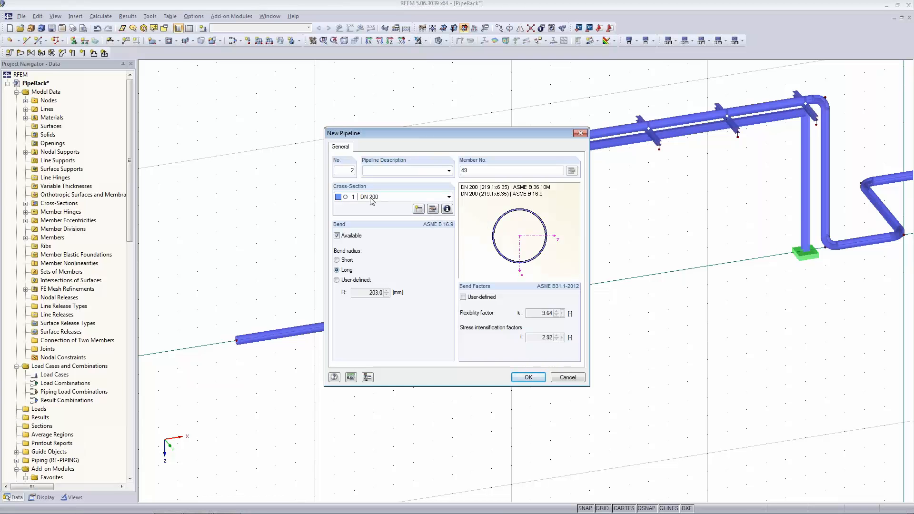
pyautogui.click(419, 210)
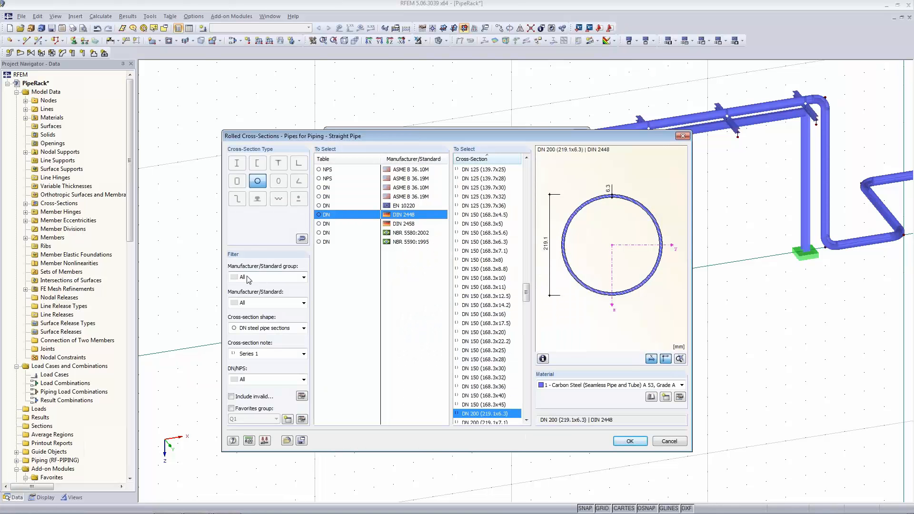
pyautogui.click(328, 188)
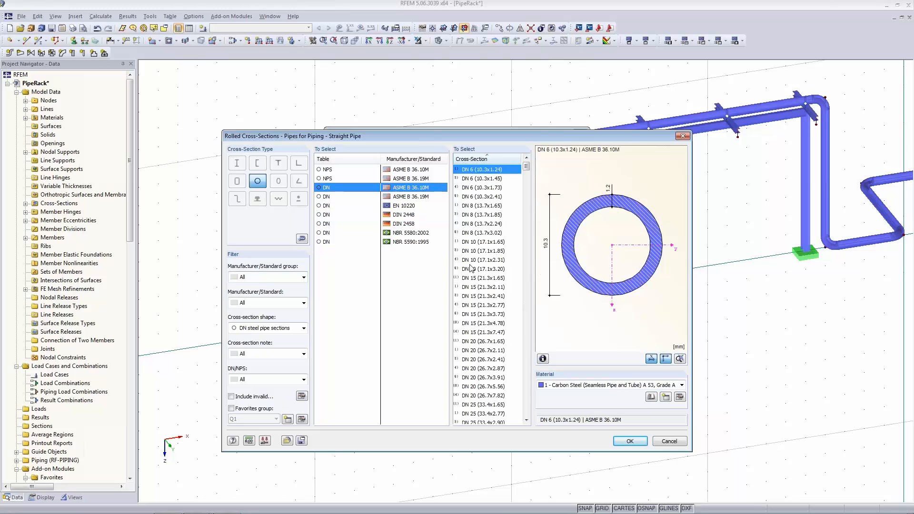
pyautogui.scroll(-1, 473, 286)
pyautogui.scroll(-20, 474, 285)
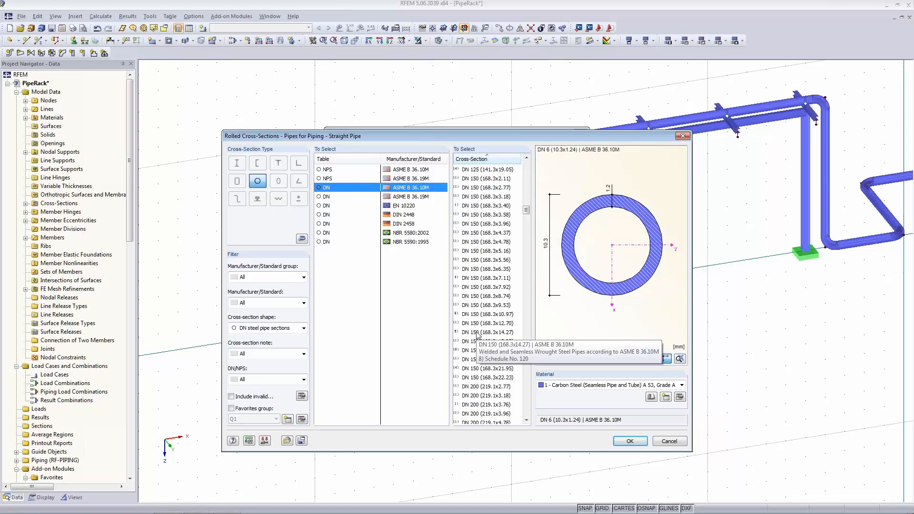
pyautogui.scroll(1, 477, 340)
pyautogui.click(487, 269)
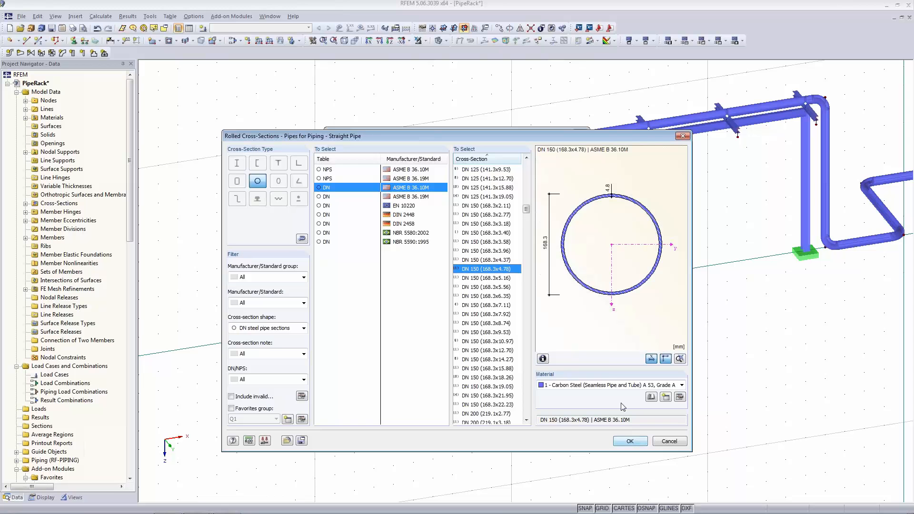
pyautogui.click(630, 441)
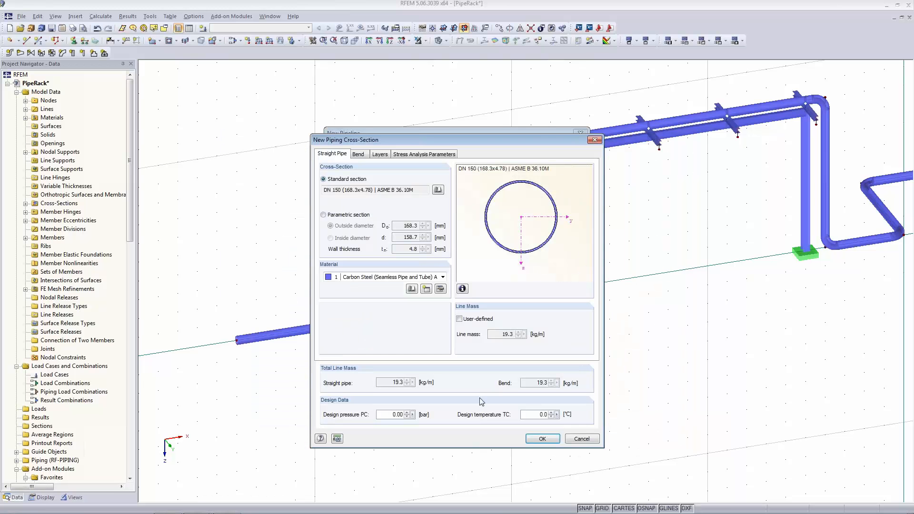
# Step: Check the bend and layer settings of the new DN 150 piping cross-section and accept it
pyautogui.click(358, 154)
pyautogui.click(382, 155)
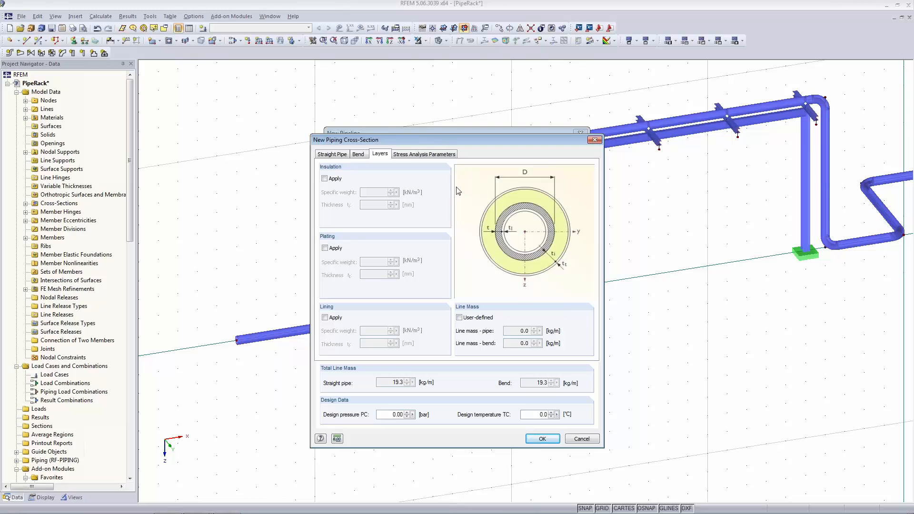
pyautogui.click(543, 439)
# Step: Begin the new pipeline at X 1.5 m, Y 0, Z 0, referenced to the current coordinate system
pyautogui.click(528, 377)
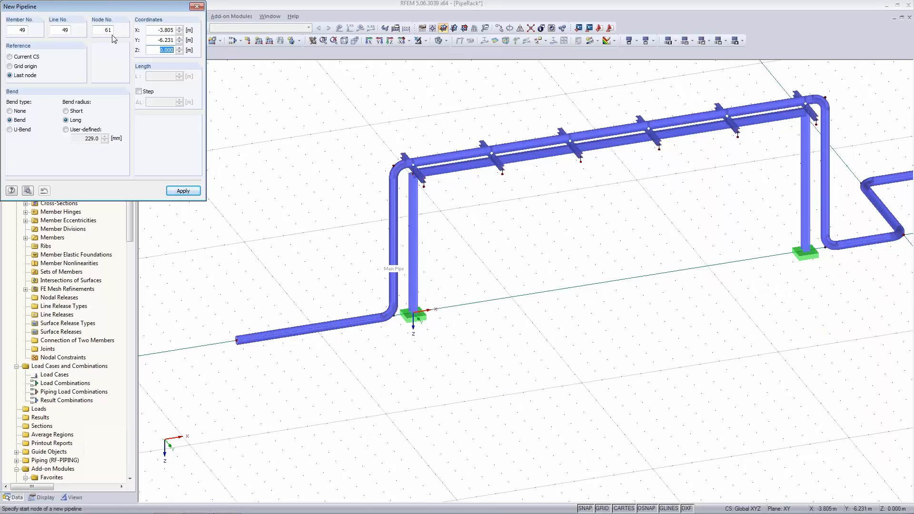
pyautogui.moveTo(154, 31); pyautogui.dragTo(176, 32)
pyautogui.click(10, 58)
pyautogui.moveTo(152, 30); pyautogui.dragTo(171, 31)
pyautogui.write('1')
pyautogui.write('-5')
pyautogui.press('Tab')
pyautogui.click(163, 30)
pyautogui.press('Tab')
pyautogui.write('0')
pyautogui.press('Tab')
pyautogui.click(182, 191)
# Step: Run the pipeline to X 1.5 m, Y -3.5 m and end it there, then undo the drawn pipe
pyautogui.moveTo(152, 40); pyautogui.dragTo(178, 41)
pyautogui.write('-3.5')
pyautogui.press('Tab')
pyautogui.click(182, 190)
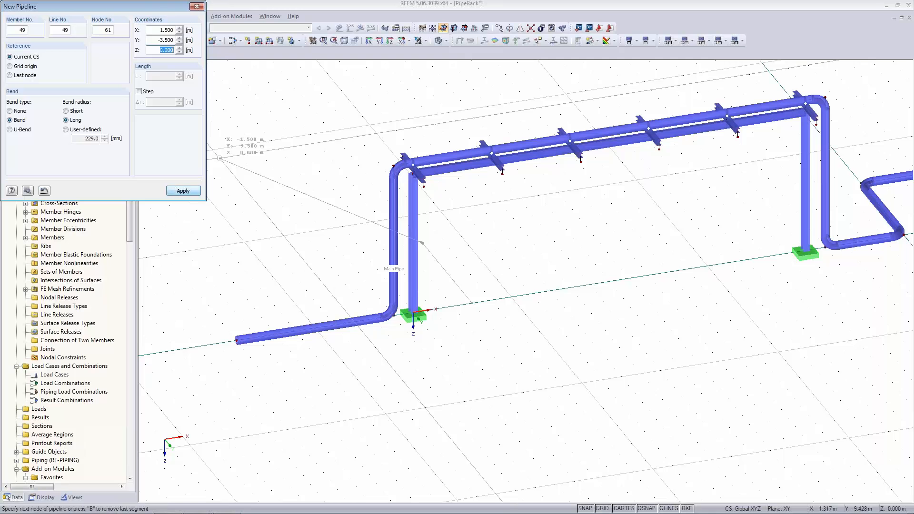
pyautogui.rightClick(265, 167)
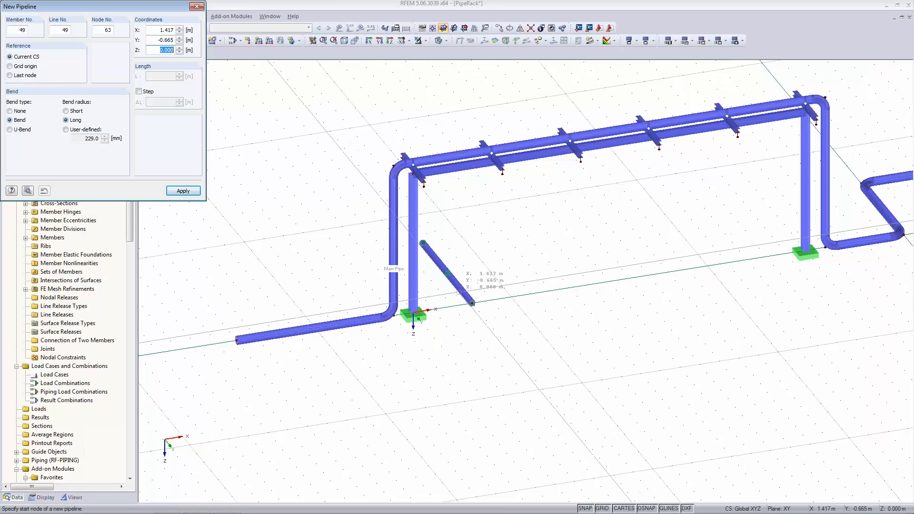
pyautogui.moveTo(60, 7); pyautogui.dragTo(66, 51)
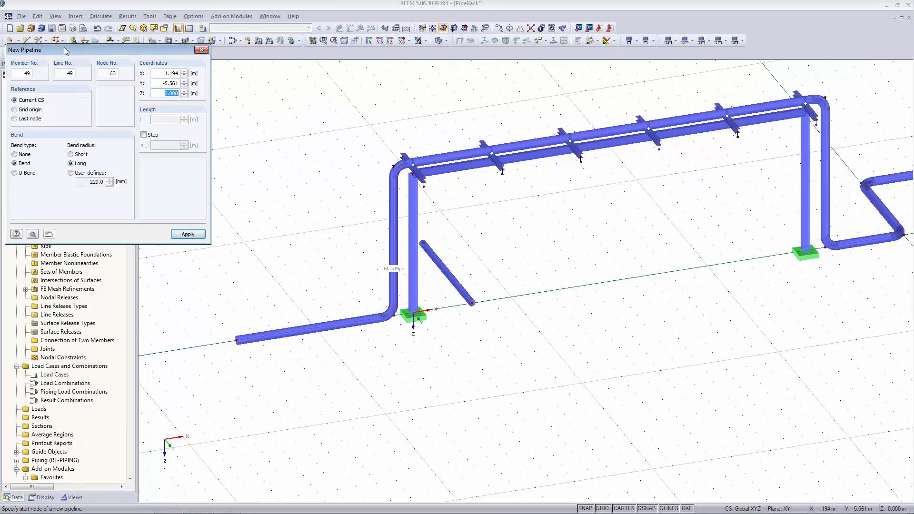
pyautogui.click(96, 29)
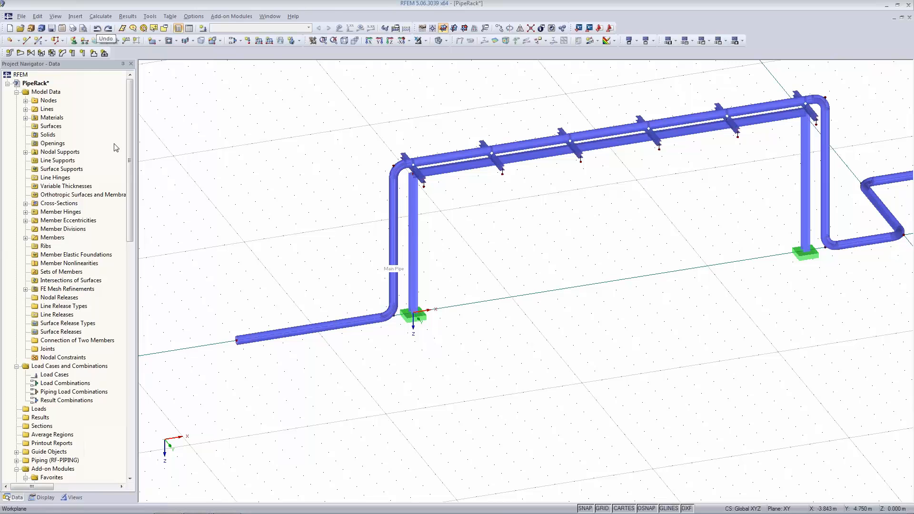
# Step: Create a new pipeline described as Pipe 1 with the existing DN 150 cross-section
pyautogui.click(8, 53)
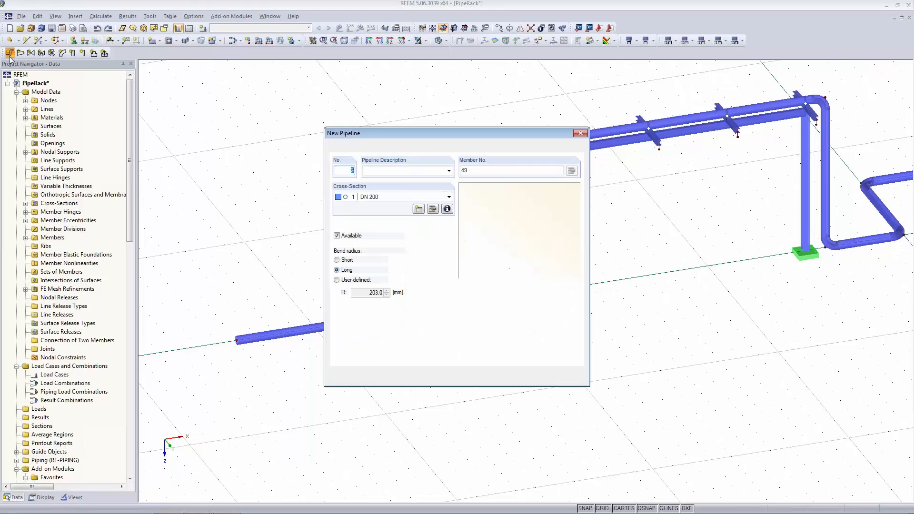
pyautogui.click(448, 197)
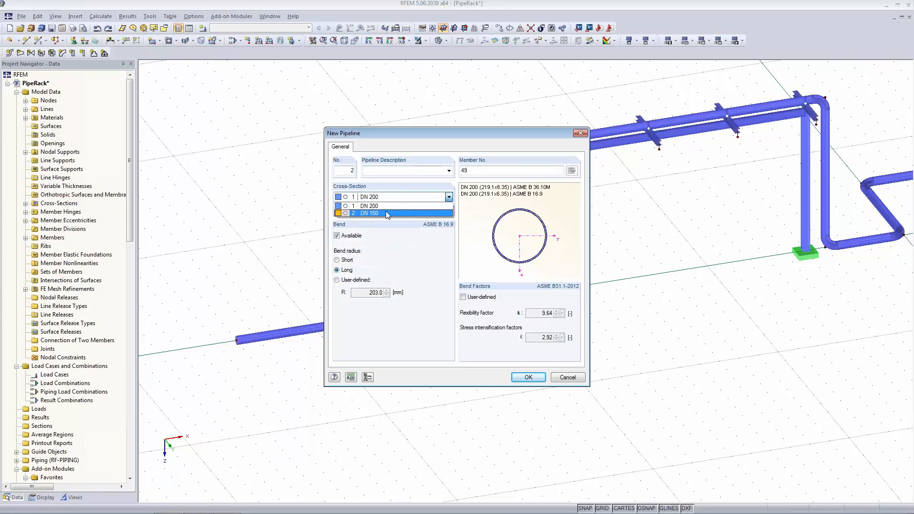
pyautogui.click(386, 213)
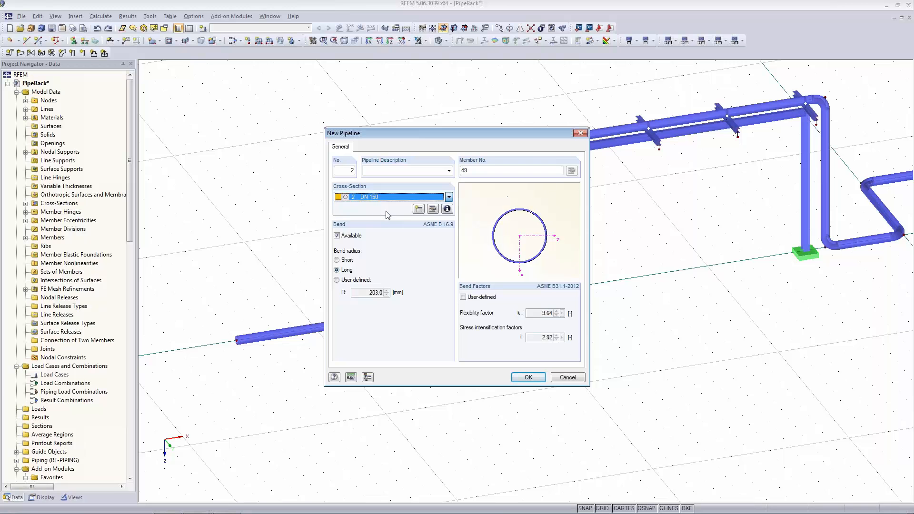
pyautogui.click(392, 170)
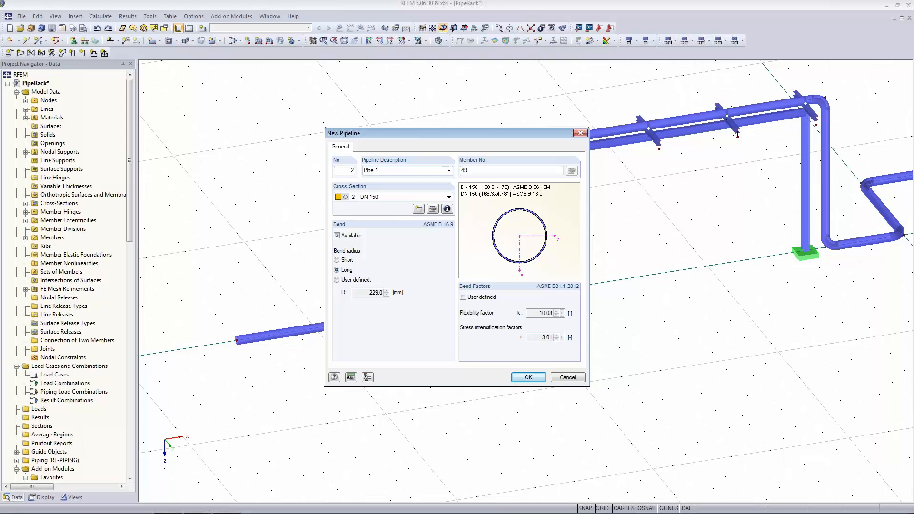
pyautogui.click(527, 377)
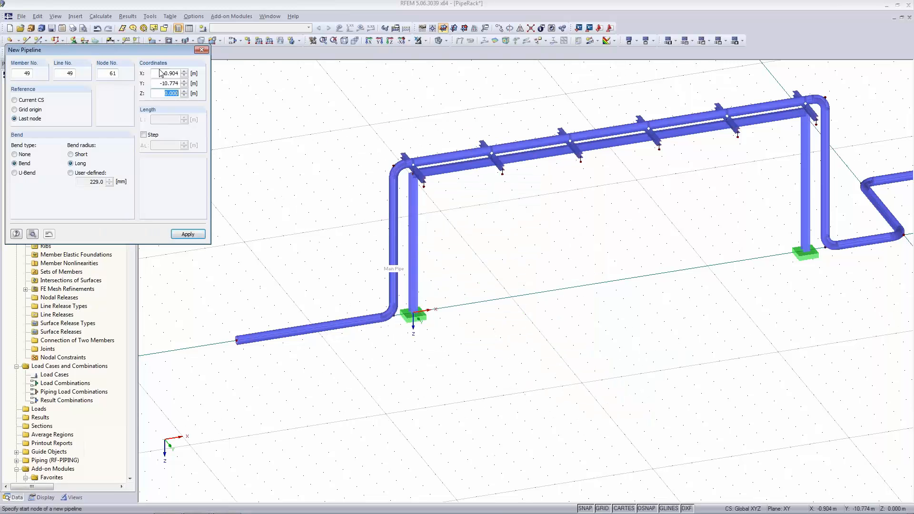
# Step: Try to draw the Pipe 1 branch from the main pipe at X -1.5 m, Y 0, then undo it
pyautogui.write('-1.5')
pyautogui.press('Tab')
pyautogui.write('0')
pyautogui.press('Tab')
pyautogui.click(188, 235)
pyautogui.doubleClick(180, 83)
pyautogui.press('BackSpace')
pyautogui.press('Tab')
pyautogui.click(188, 234)
pyautogui.click(347, 318)
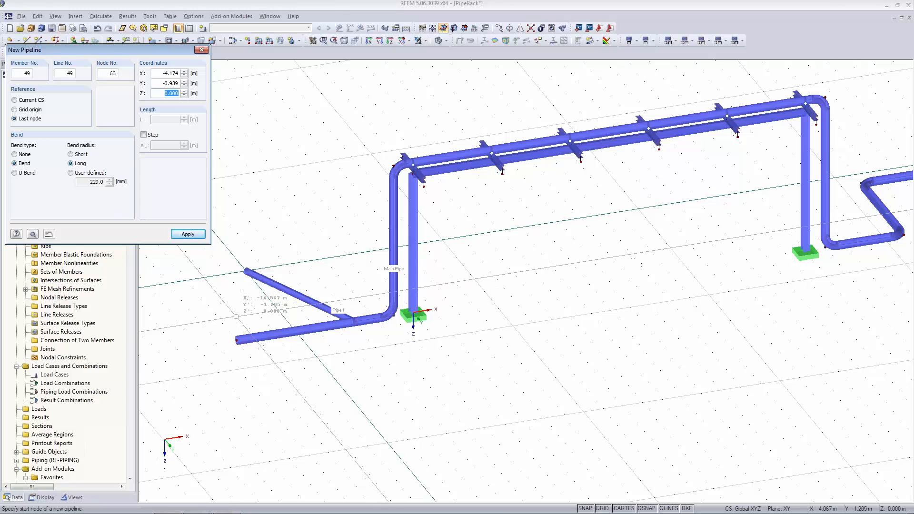
pyautogui.click(97, 28)
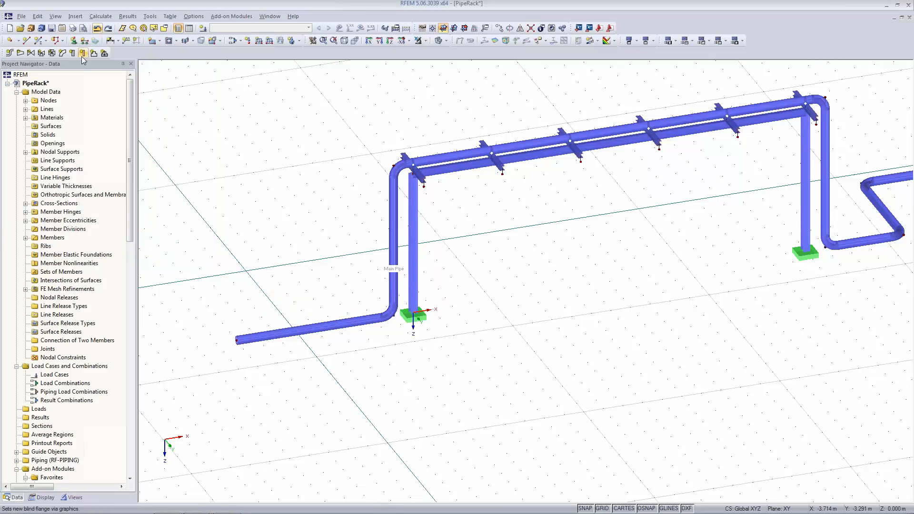
pyautogui.click(10, 53)
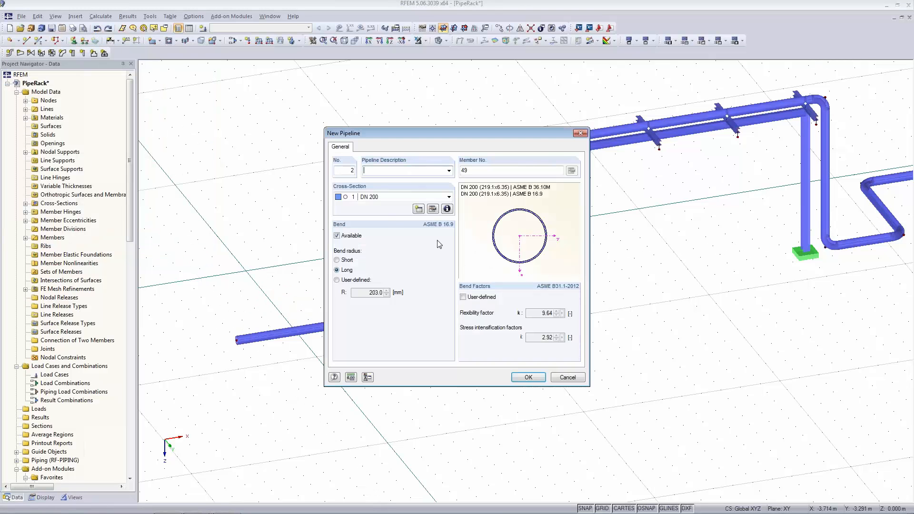
pyautogui.click(528, 377)
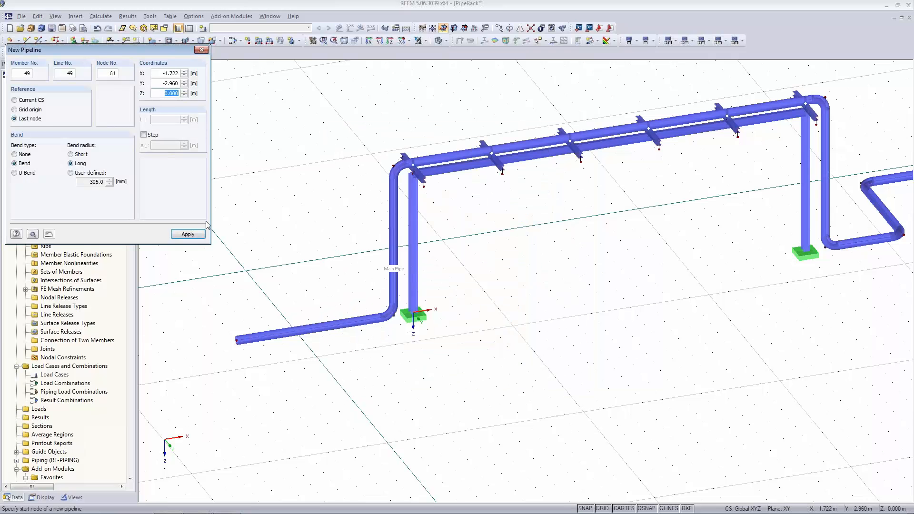
pyautogui.press('Escape')
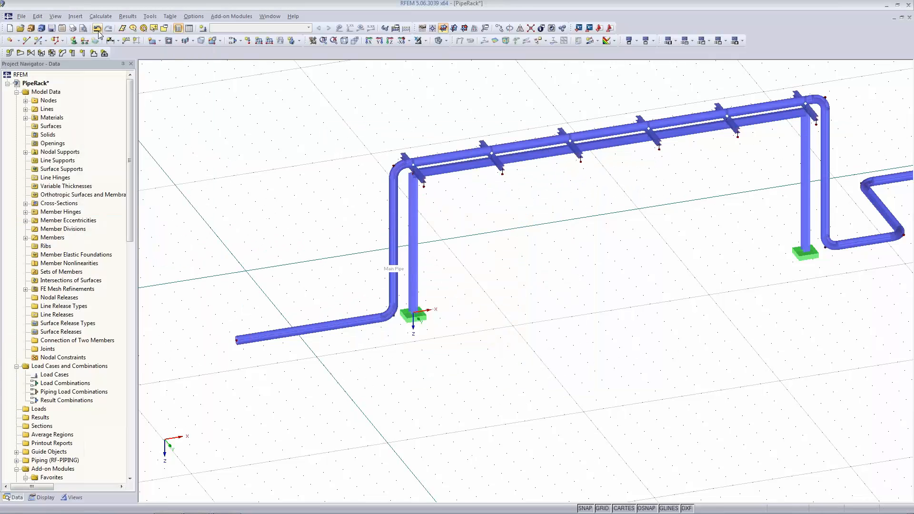
# Step: Define a new pipeline with cross-section DN 150 and the description Pipe 1
pyautogui.click(9, 53)
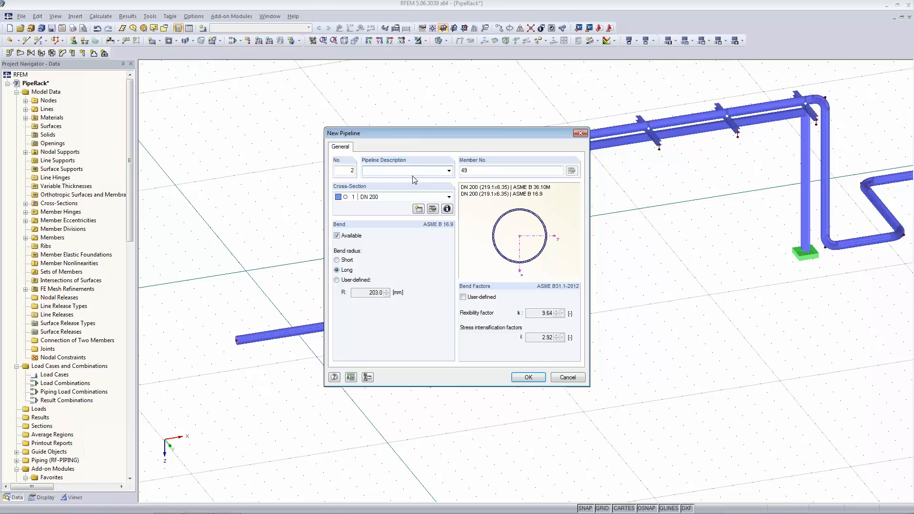
pyautogui.click(394, 197)
pyautogui.click(388, 213)
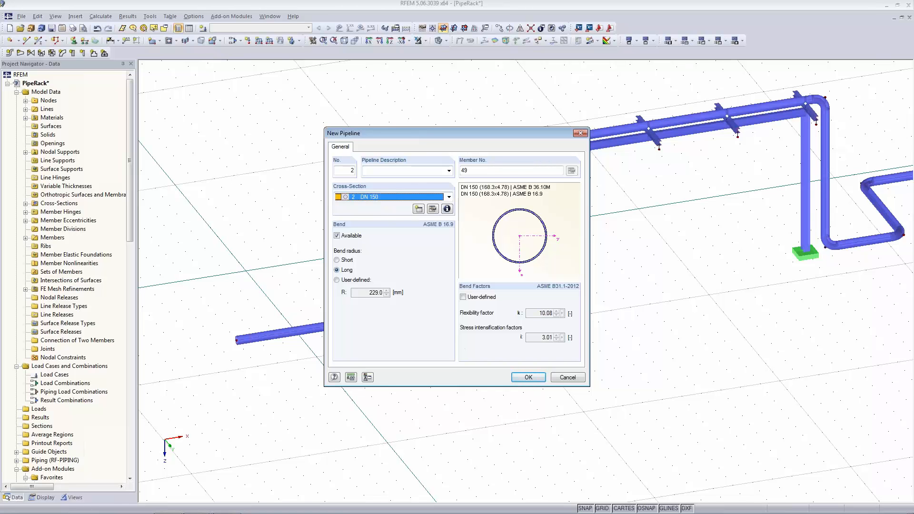
pyautogui.click(376, 170)
pyautogui.write('Pipe')
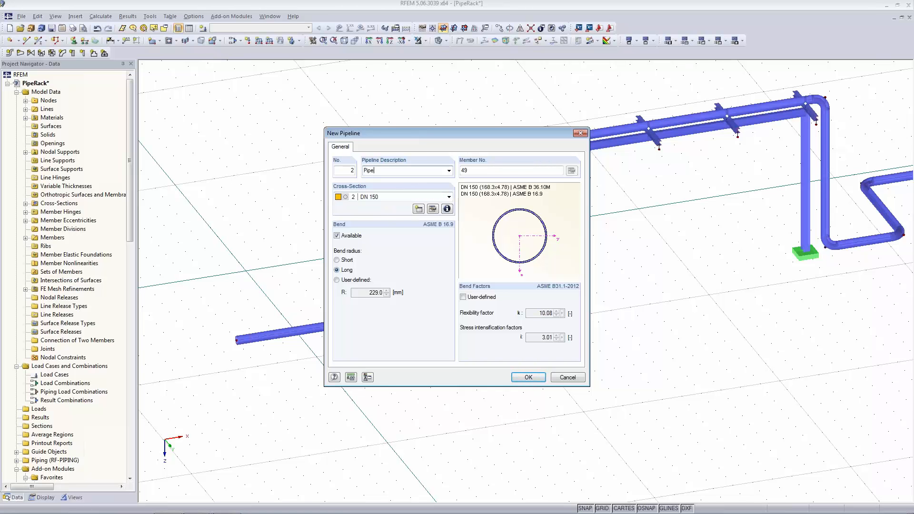
pyautogui.write(' 1')
pyautogui.click(518, 378)
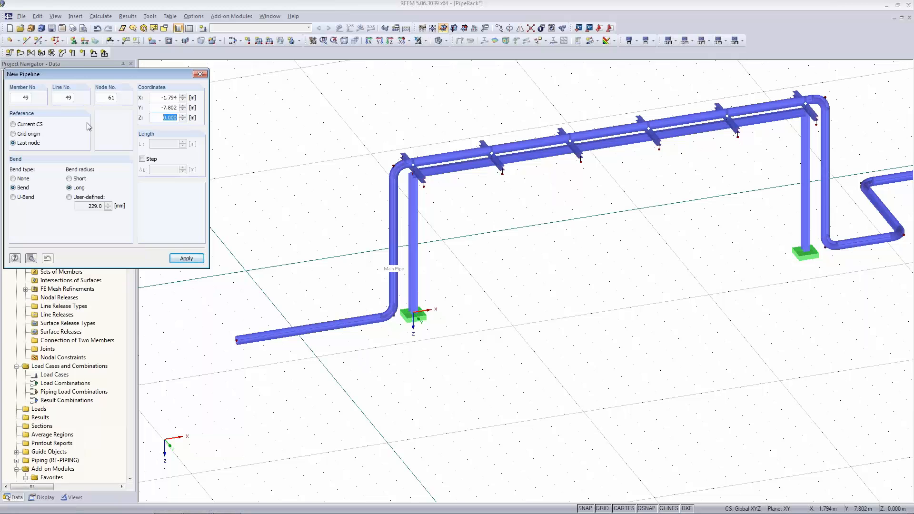
# Step: Using the current coordinate system, draw a straight branch from the main pipe at X -1.5 m, Y 0 in the negative Y direction
pyautogui.click(14, 125)
pyautogui.moveTo(154, 98); pyautogui.dragTo(182, 97)
pyautogui.write('-1.5')
pyautogui.press('Tab')
pyautogui.write('0')
pyautogui.press('Tab')
pyautogui.moveTo(161, 106); pyautogui.dragTo(180, 106)
pyautogui.write('-')
pyautogui.press('Tab')
pyautogui.rightClick(291, 251)
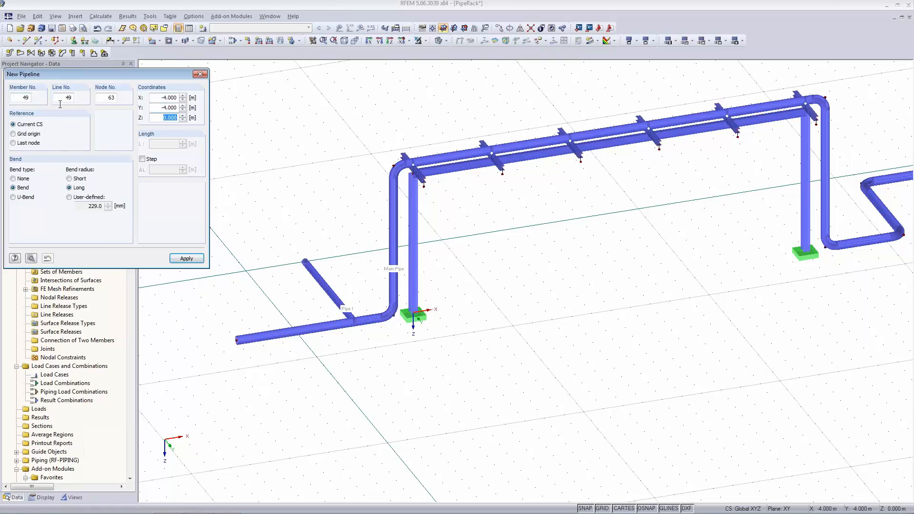
# Step: Draw a second branch on the opposite side, nearer the main pipe's free end, from Y 0 to Y 3.5 m
pyautogui.moveTo(156, 98); pyautogui.dragTo(180, 97)
pyautogui.press('BackSpace')
pyautogui.press('Tab')
pyautogui.write('0')
pyautogui.click(186, 258)
pyautogui.click(159, 107)
pyautogui.write('3.5')
pyautogui.press('Tab')
pyautogui.press('Return')
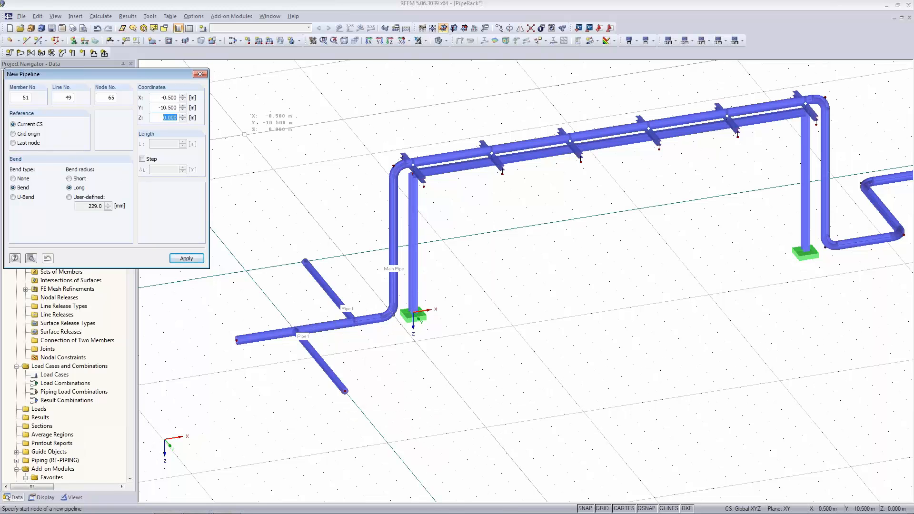
pyautogui.press('Escape')
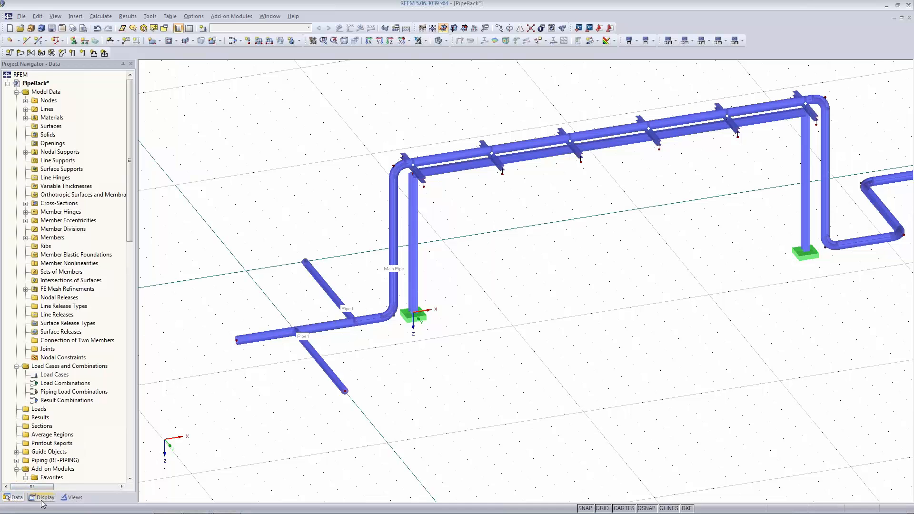
# Step: Set the model's graphic colors to be assigned according to pipelines
pyautogui.click(41, 498)
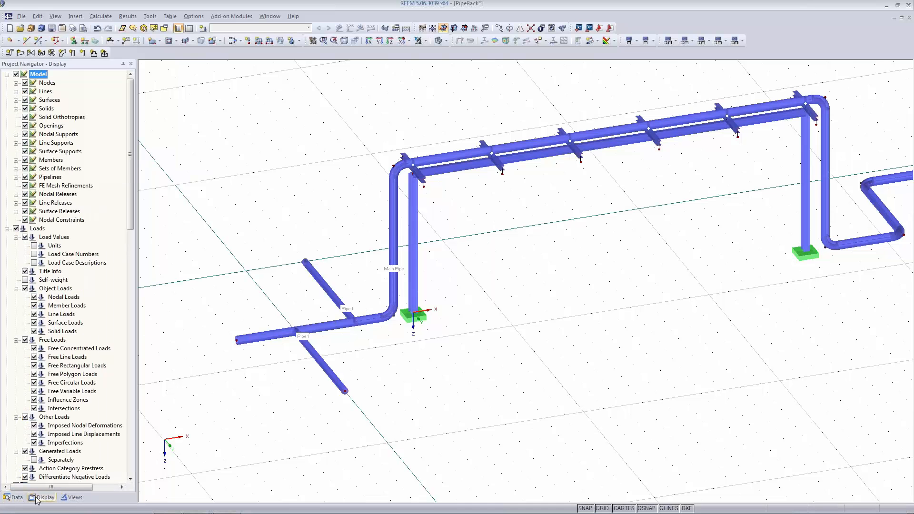
pyautogui.moveTo(130, 173); pyautogui.dragTo(130, 422)
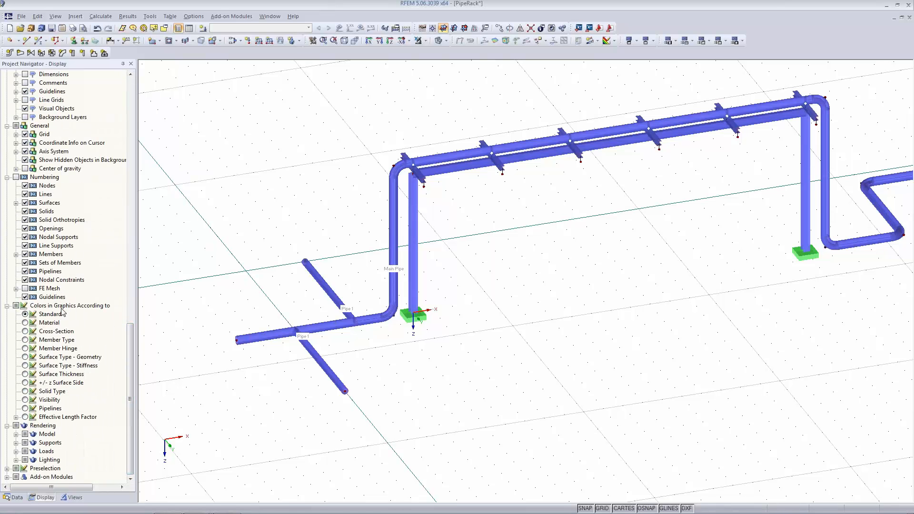
pyautogui.click(25, 409)
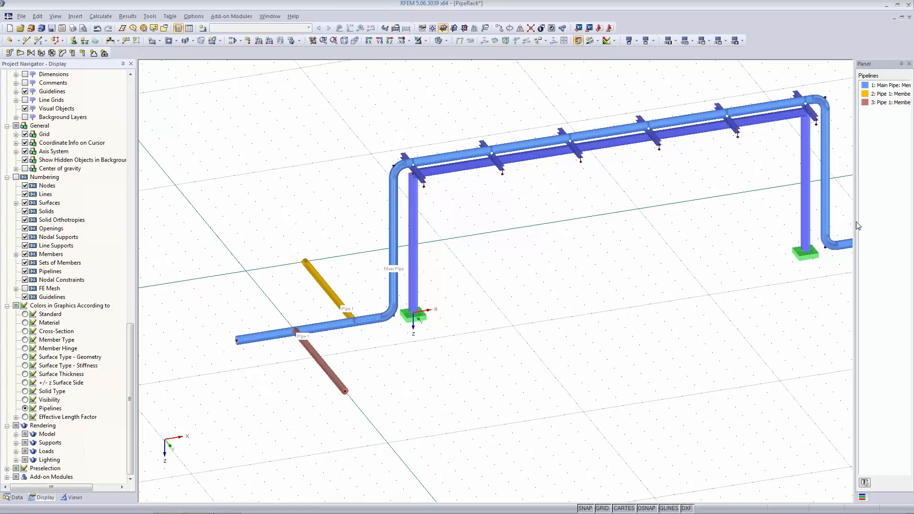
# Step: Define a new nodal support type with uX, uY and uZ fixed and the φZ restraint released
pyautogui.moveTo(724, 188); pyautogui.dragTo(654, 192, button='middle')
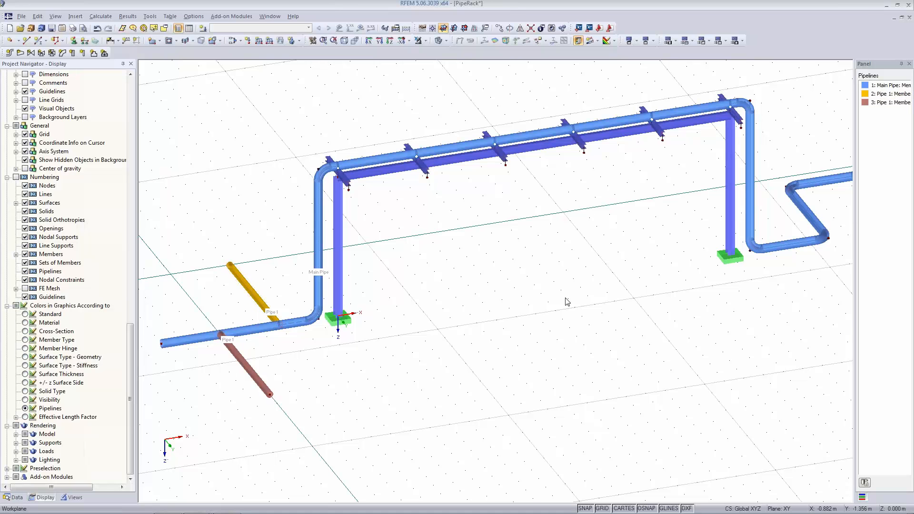
pyautogui.scroll(-2, 567, 301)
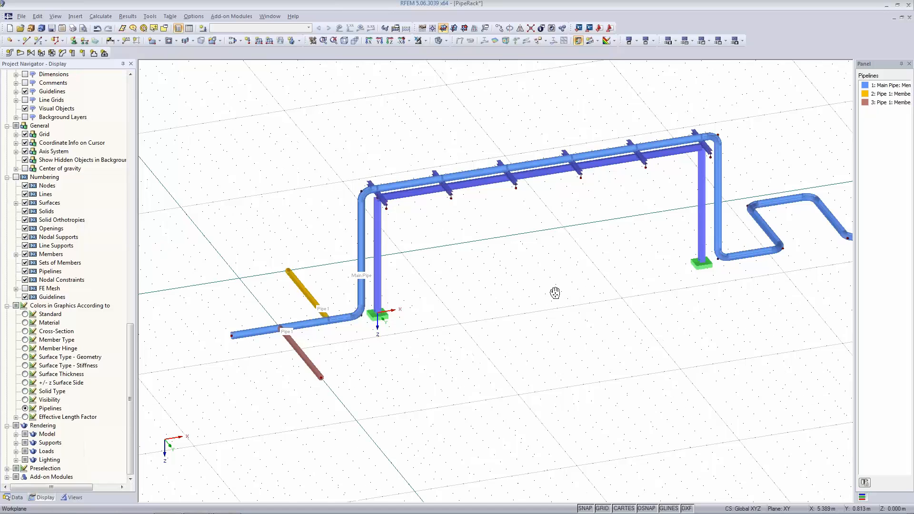
pyautogui.moveTo(553, 292); pyautogui.dragTo(506, 275, button='middle')
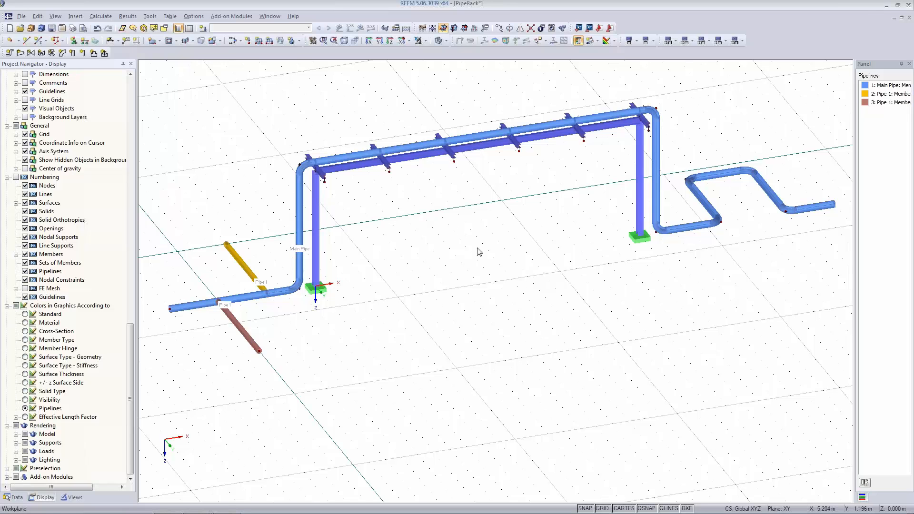
pyautogui.click(73, 41)
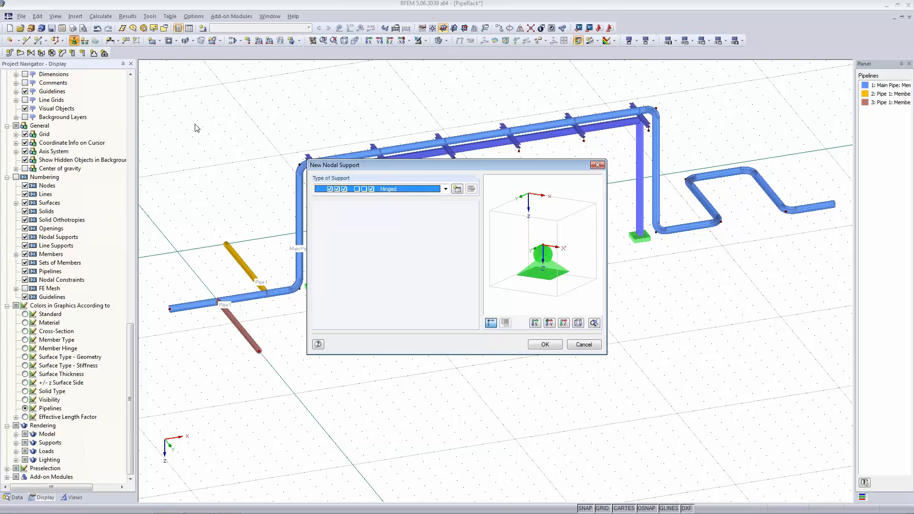
pyautogui.click(458, 189)
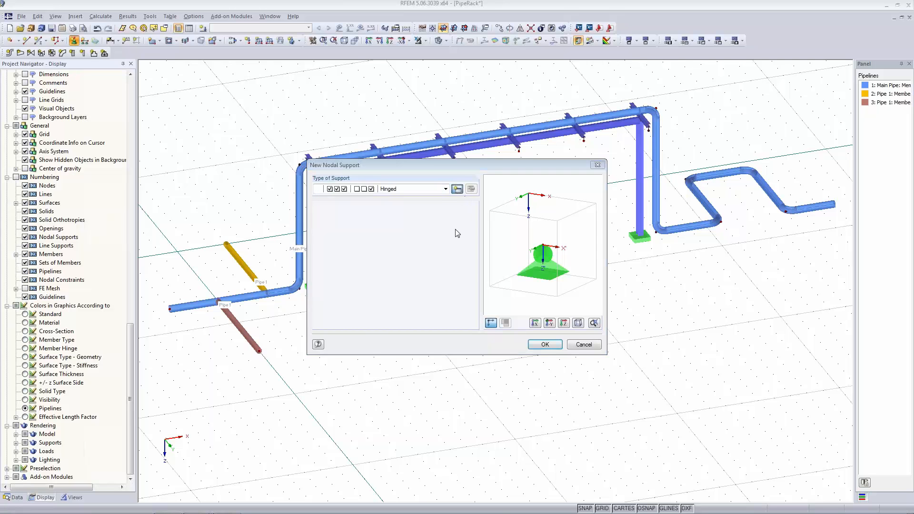
pyautogui.click(324, 334)
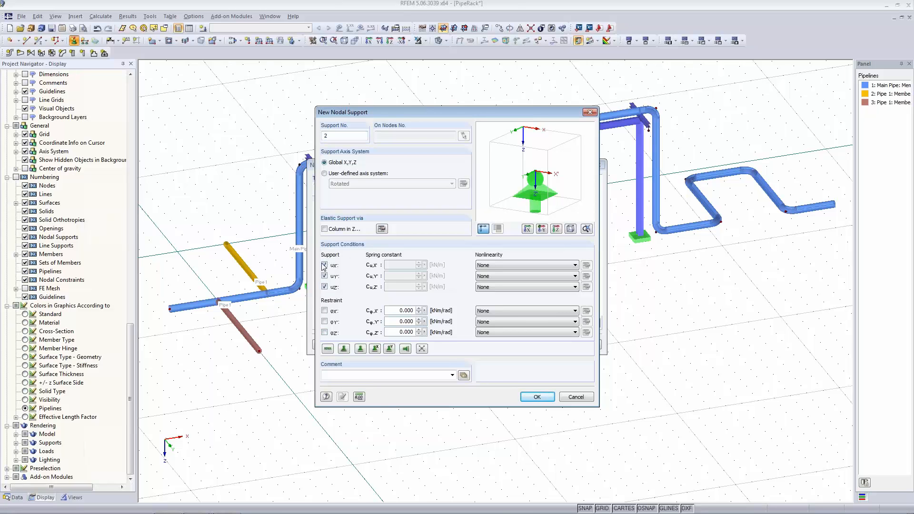
pyautogui.click(533, 398)
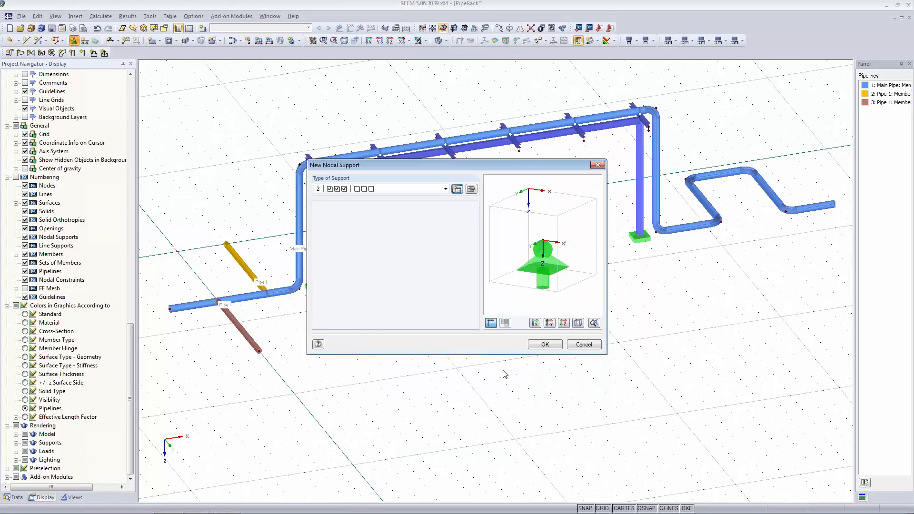
pyautogui.click(548, 348)
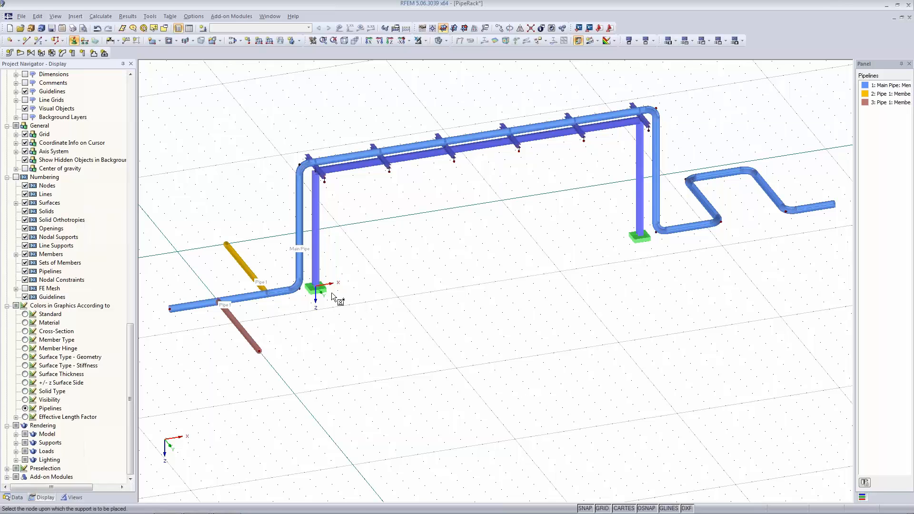
# Step: Place this support on the main pipe's horizontal run at the lower bends beside both rack columns
pyautogui.scroll(5, 284, 302)
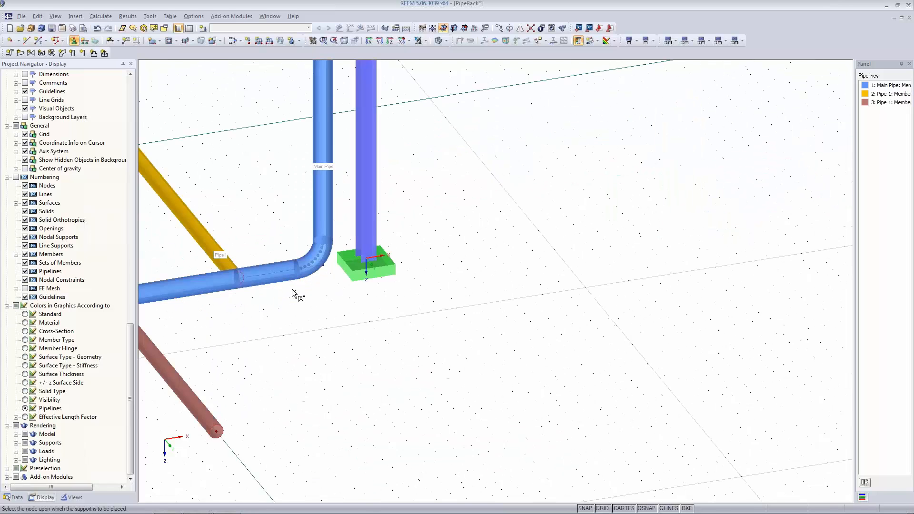
pyautogui.click(299, 262)
pyautogui.scroll(-3, 347, 353)
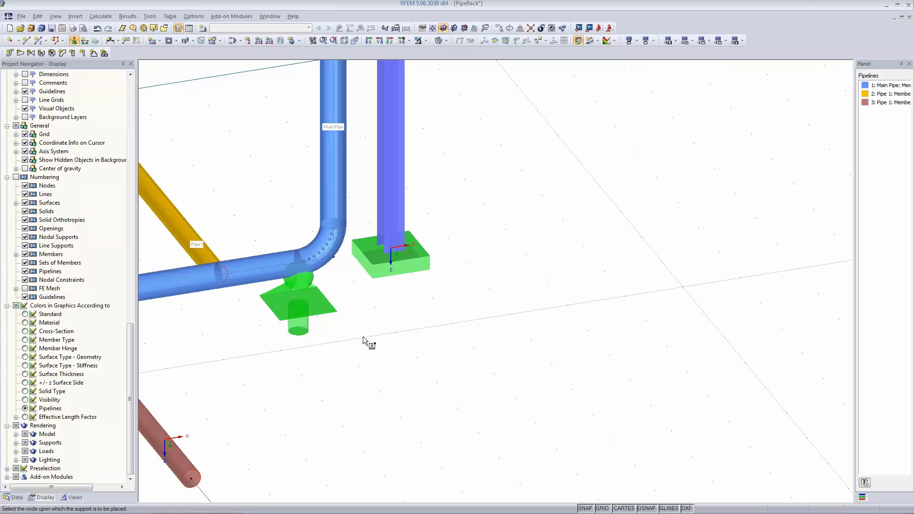
pyautogui.scroll(-5, 370, 341)
pyautogui.scroll(5, 746, 265)
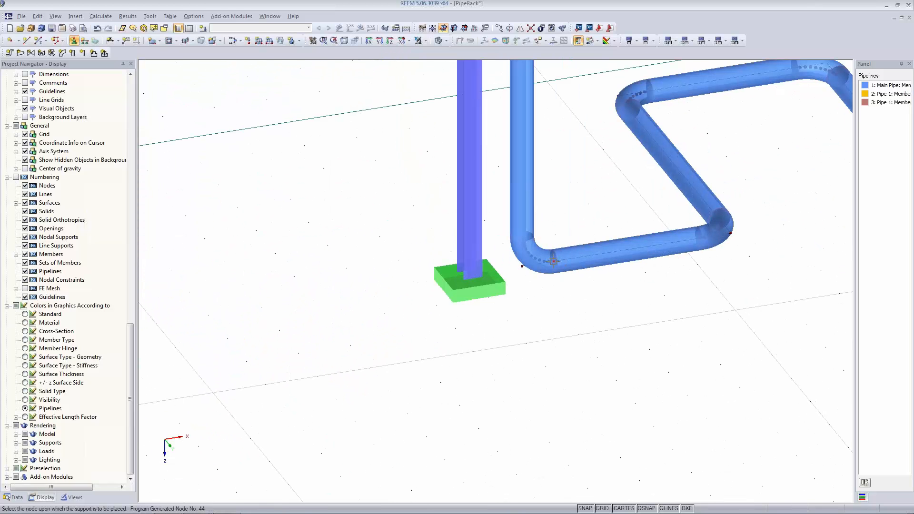
pyautogui.click(553, 261)
pyautogui.scroll(-3, 510, 340)
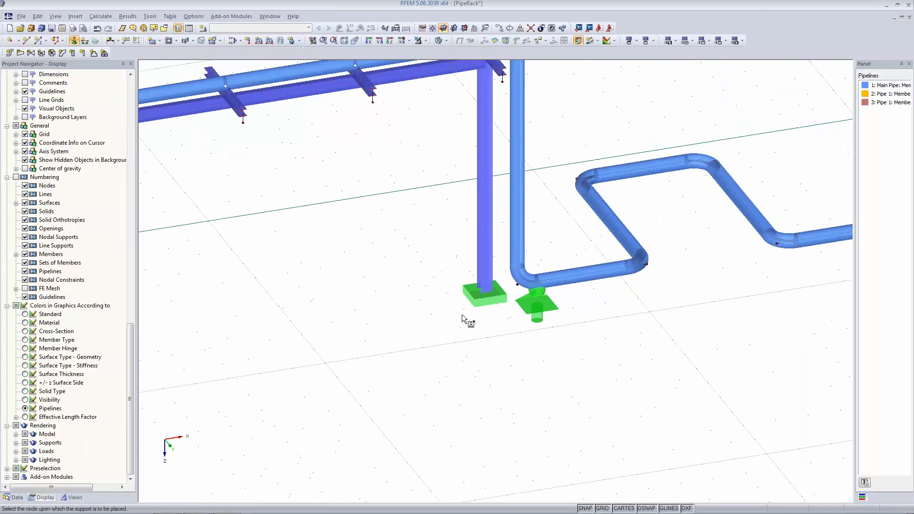
pyautogui.scroll(-3, 461, 318)
pyautogui.scroll(1, 412, 280)
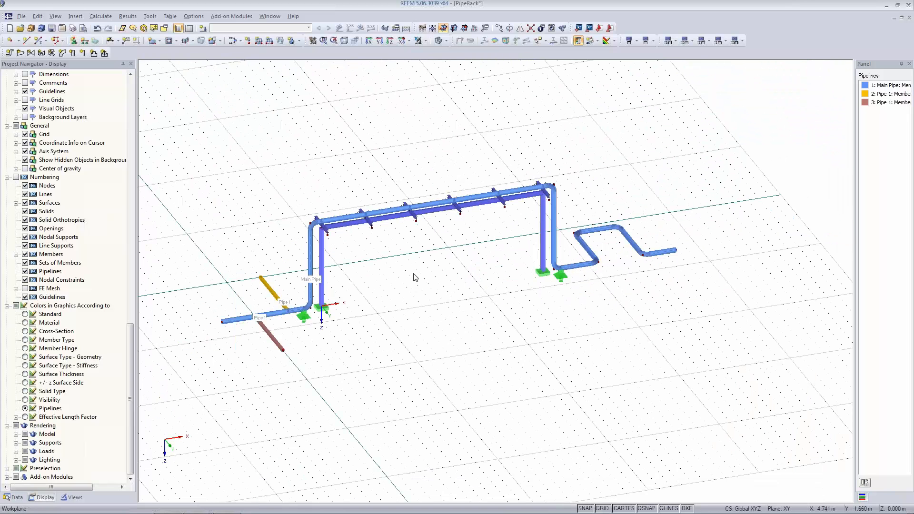
pyautogui.scroll(2, 415, 278)
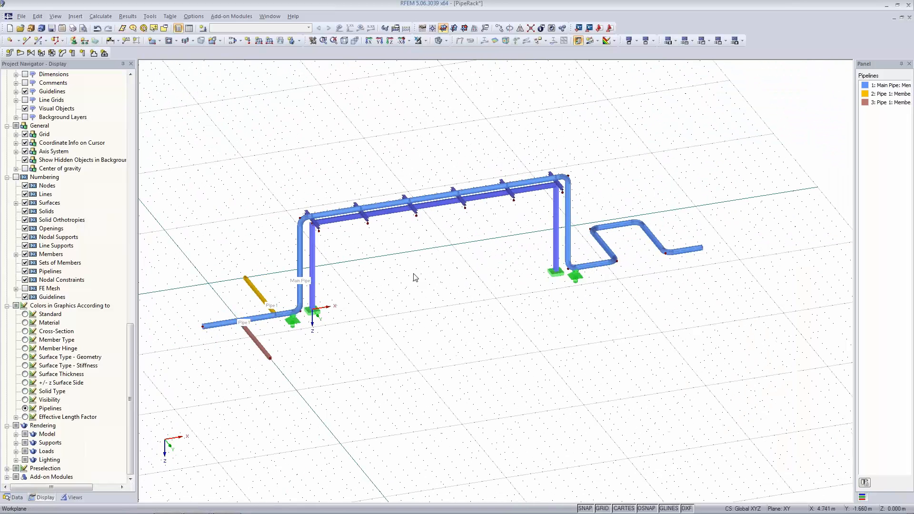
# Step: Define another nodal support type with only uY and uZ fixed, releasing uX and the φZ restraint
pyautogui.rightClick(447, 240)
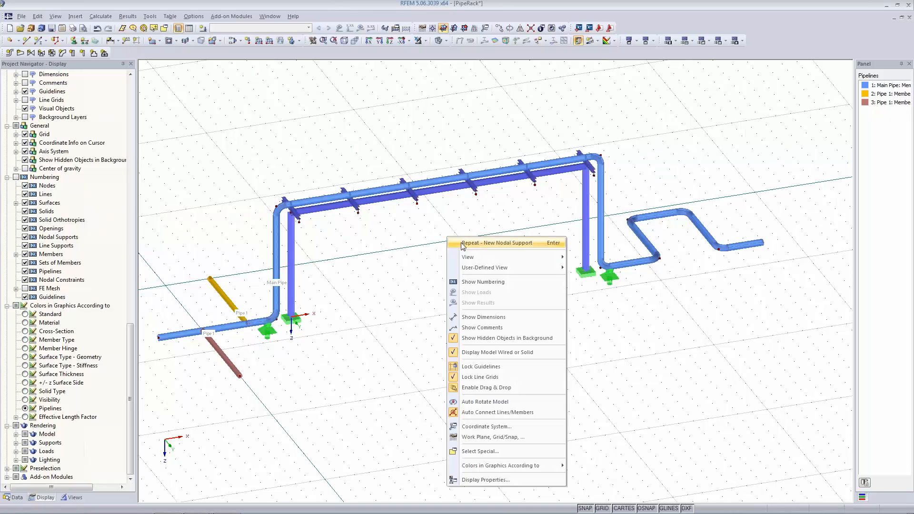
pyautogui.click(462, 244)
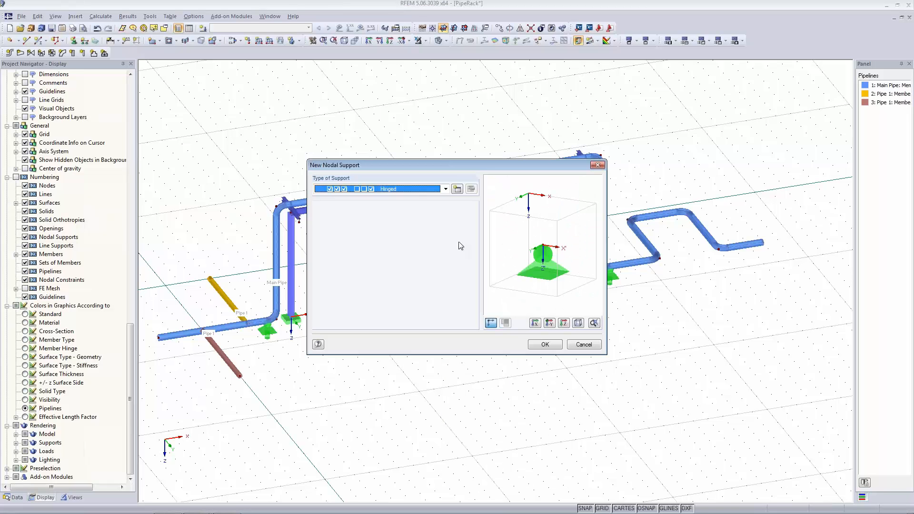
pyautogui.click(457, 189)
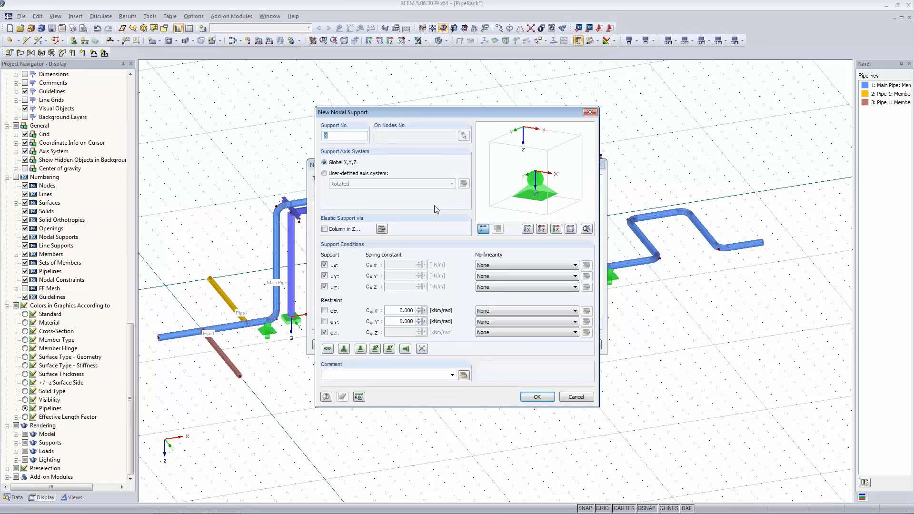
pyautogui.click(325, 265)
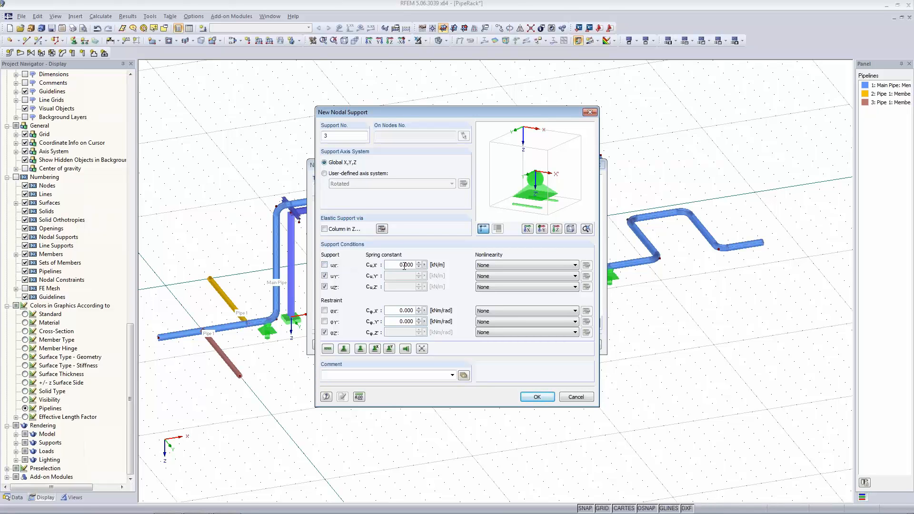
pyautogui.click(324, 332)
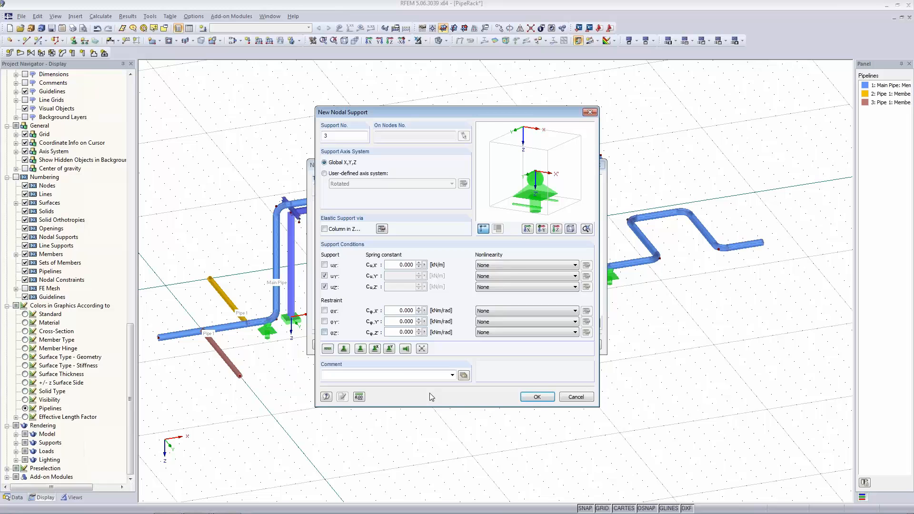
pyautogui.click(545, 398)
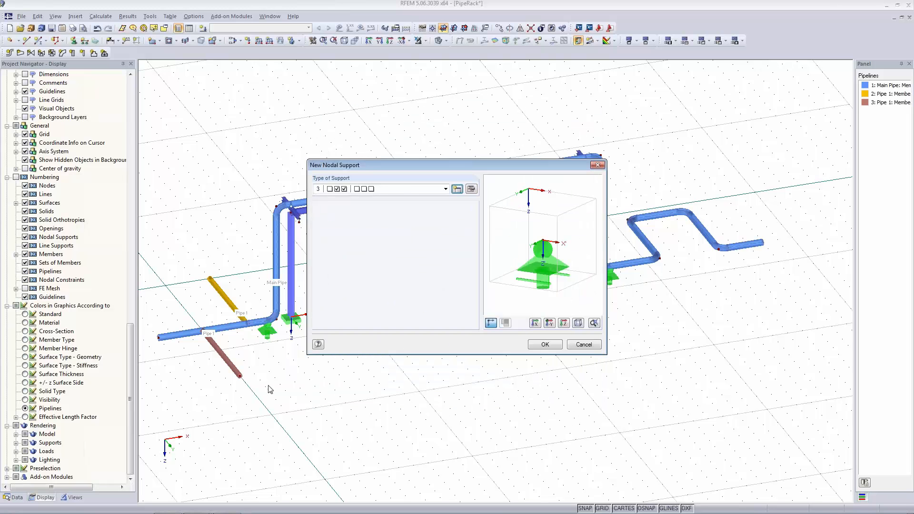
pyautogui.click(543, 345)
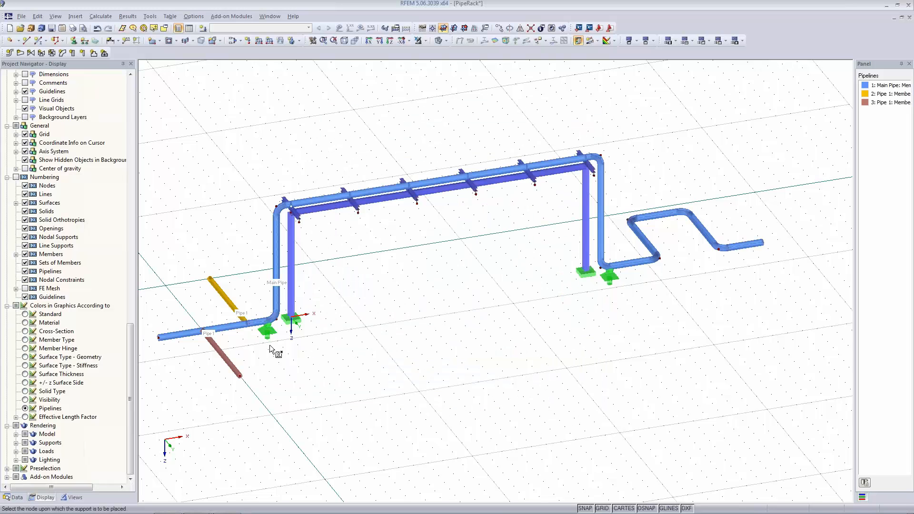
# Step: Place the sliding support at both free ends of the main pipe and at the entry and exit bends of the expansion loop
pyautogui.click(159, 338)
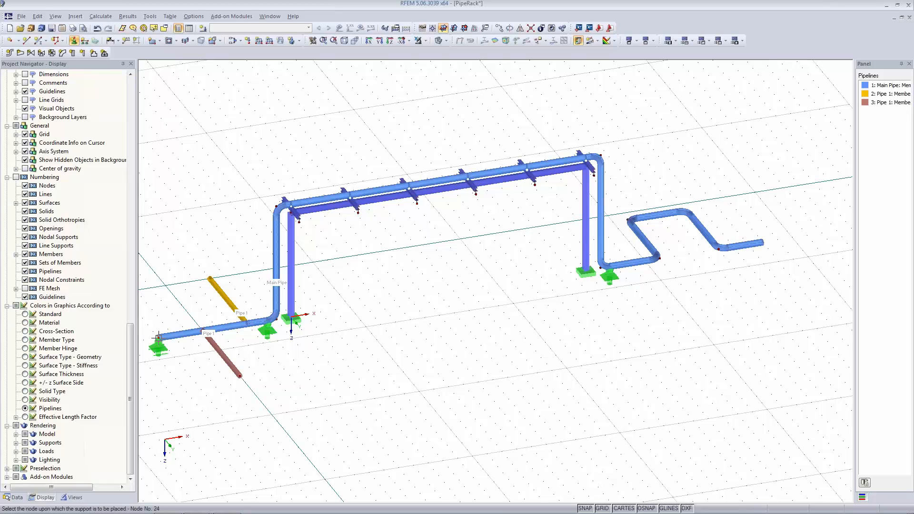
pyautogui.click(762, 241)
pyautogui.scroll(6, 741, 272)
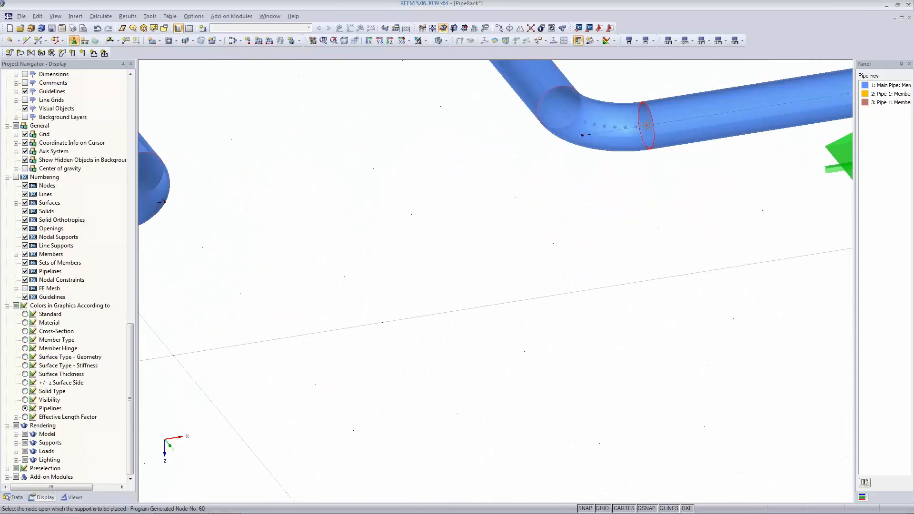
pyautogui.click(646, 126)
pyautogui.scroll(-5, 622, 185)
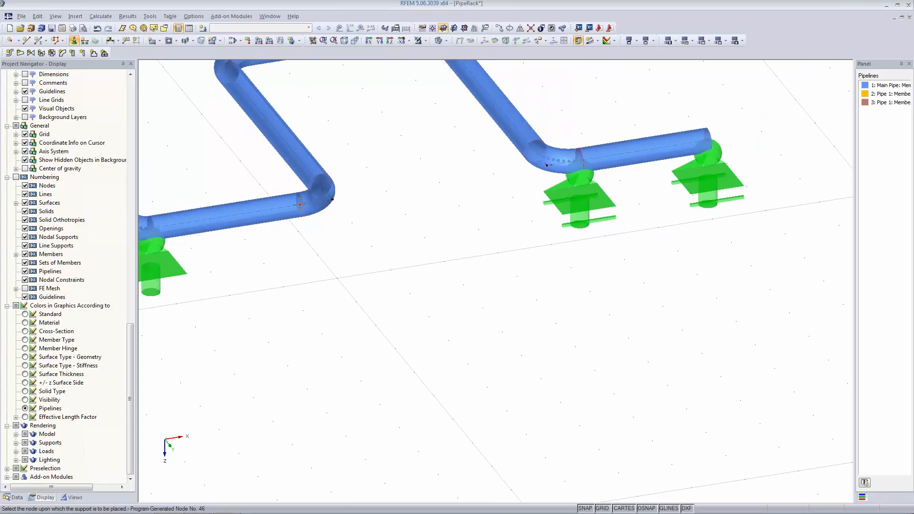
pyautogui.click(300, 205)
pyautogui.scroll(-4, 331, 254)
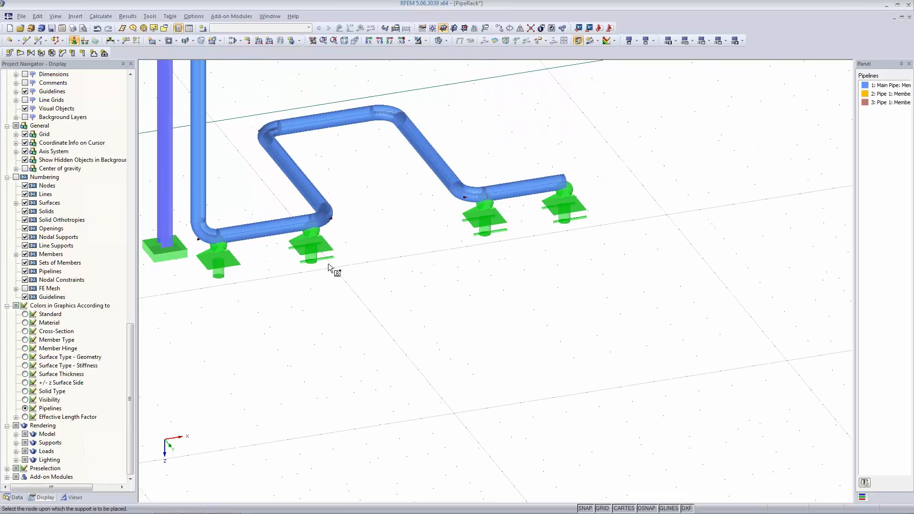
pyautogui.scroll(-2, 292, 339)
pyautogui.moveTo(292, 339); pyautogui.dragTo(582, 388, button='middle')
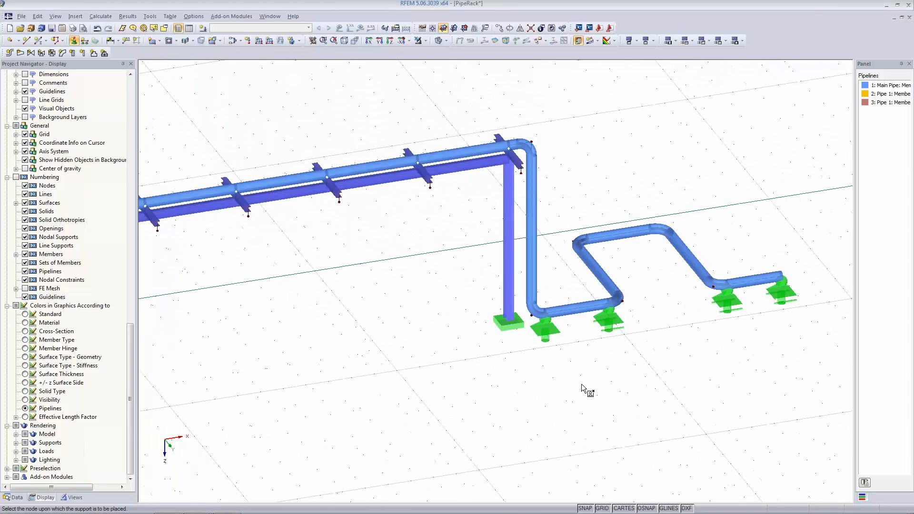
pyautogui.scroll(-2, 566, 385)
pyautogui.moveTo(467, 367); pyautogui.dragTo(531, 312, button='middle')
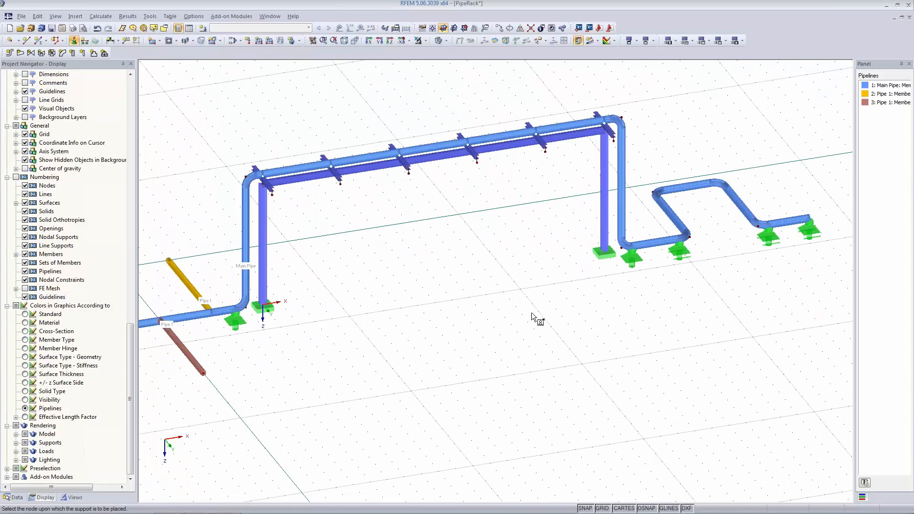
pyautogui.press('Escape')
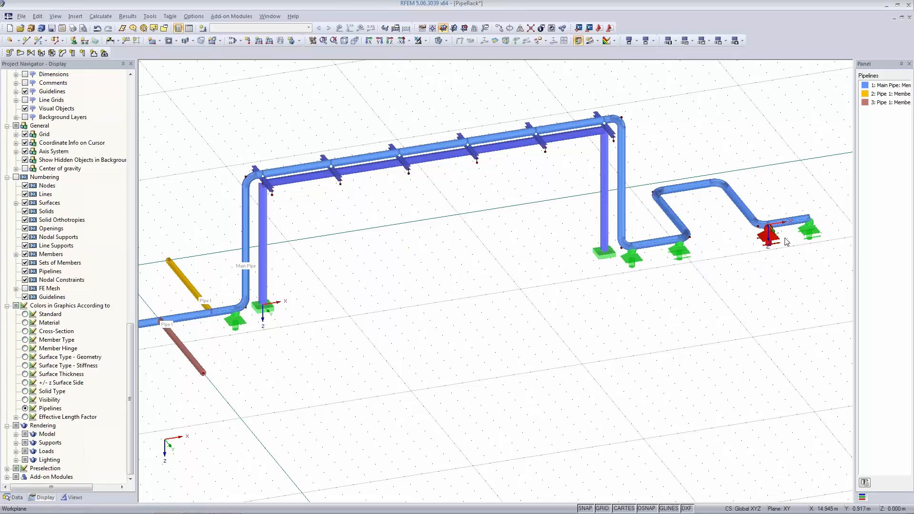
# Step: Edit the sliding support type at the expansion loop's entry bend, fixing uX with the nonlinearity Friction PZ'
pyautogui.doubleClick(680, 257)
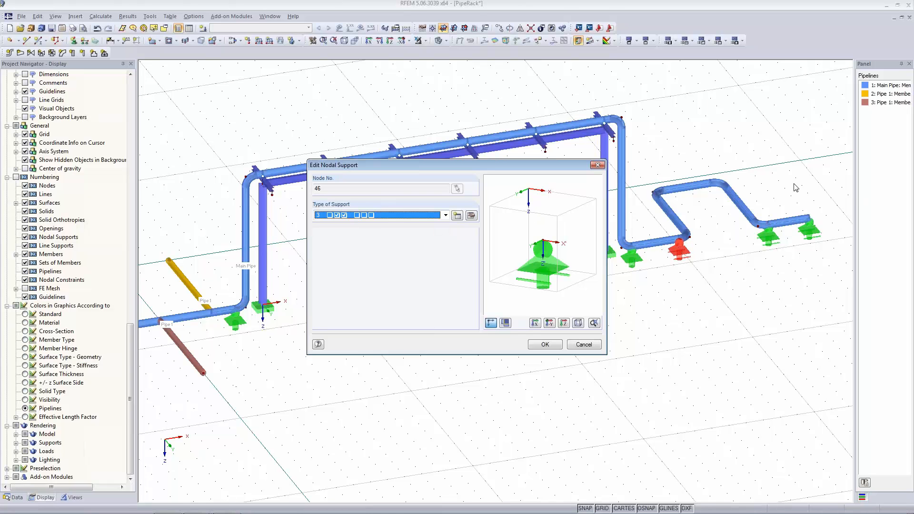
pyautogui.click(473, 216)
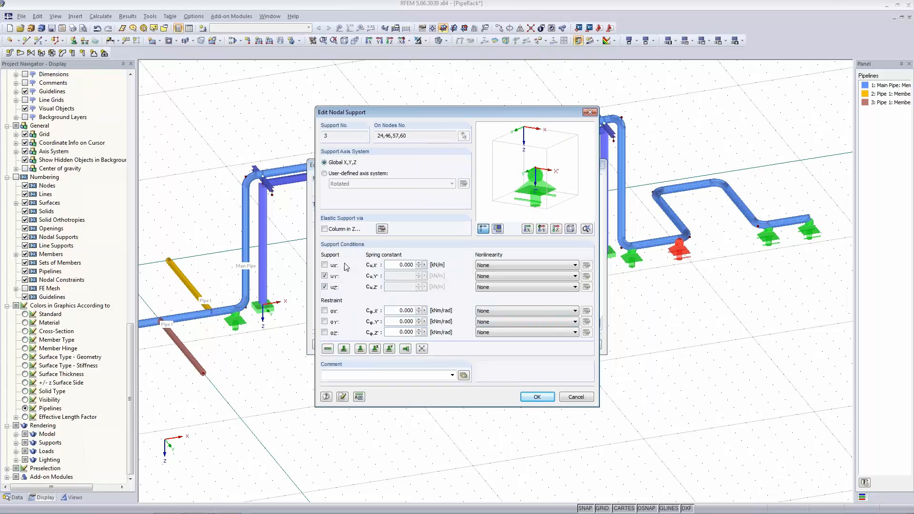
pyautogui.click(325, 264)
pyautogui.click(510, 265)
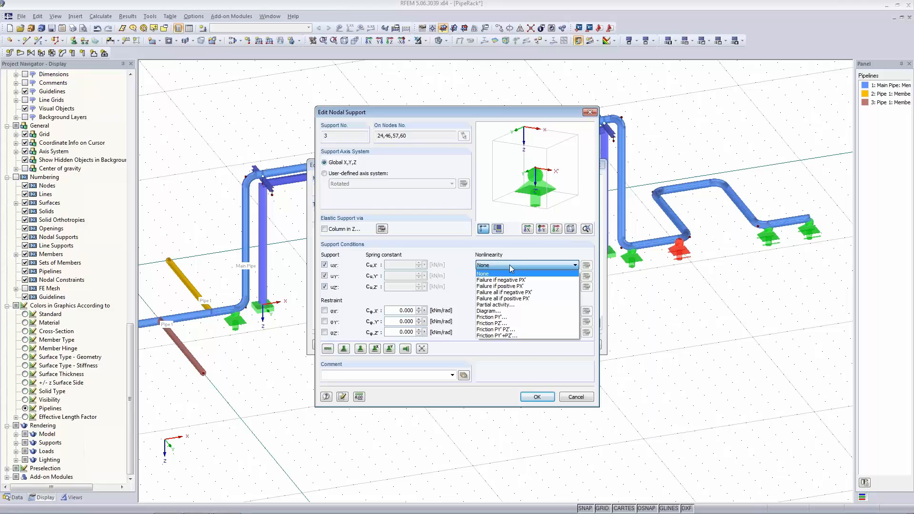
pyautogui.click(508, 324)
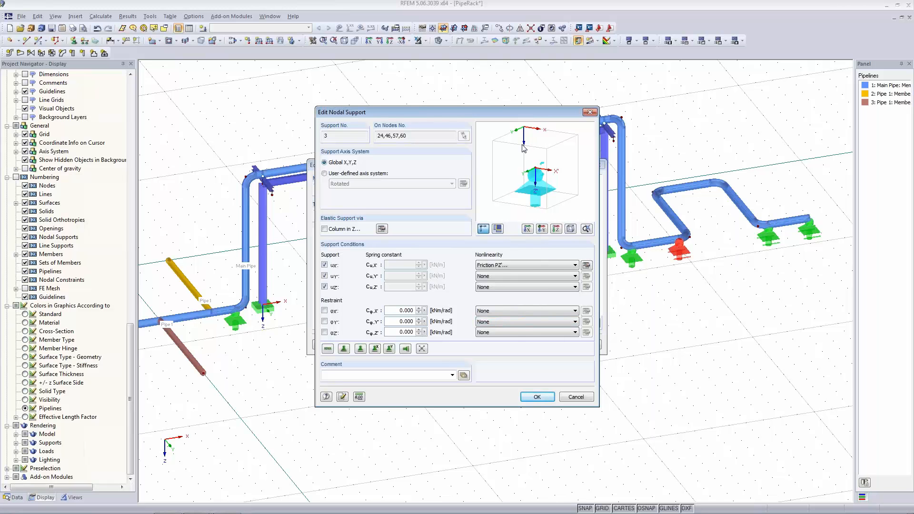
# Step: Enter a new friction coefficient μx for the uX friction and apply it to the support type
pyautogui.click(586, 266)
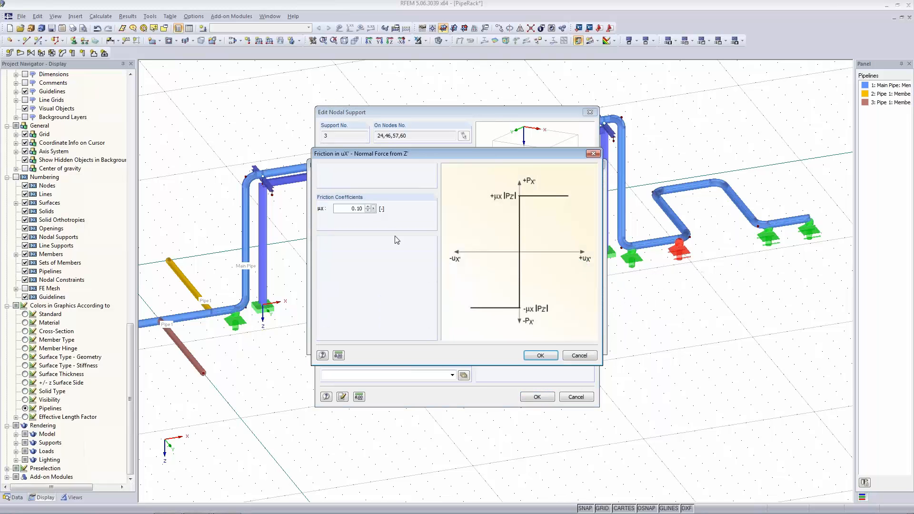
pyautogui.doubleClick(346, 208)
pyautogui.write('0.')
pyautogui.click(541, 355)
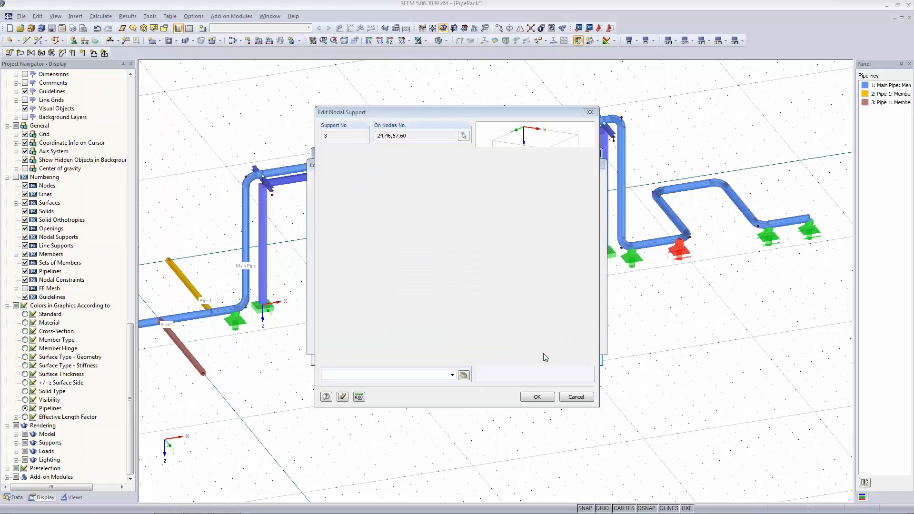
pyautogui.click(538, 396)
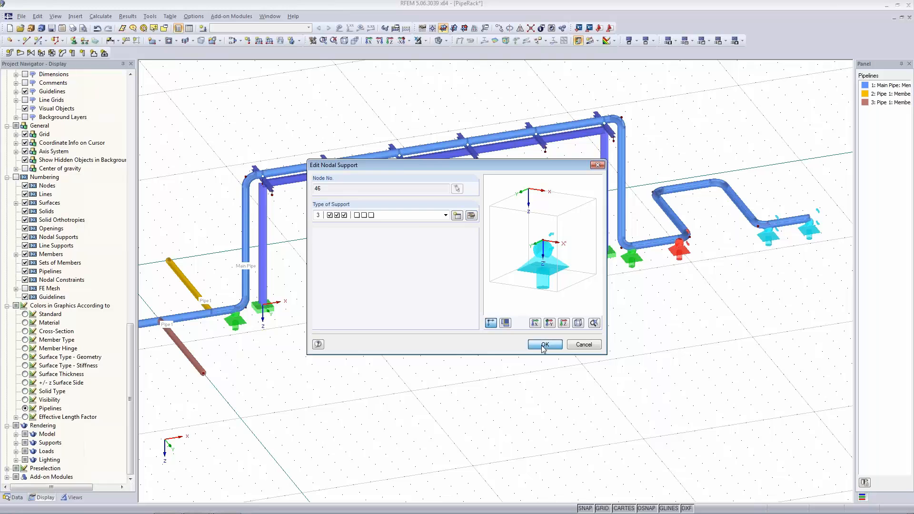
# Step: Apply the edited friction support to the node at the expansion loop's entry bend
pyautogui.click(544, 344)
pyautogui.scroll(-1, 470, 365)
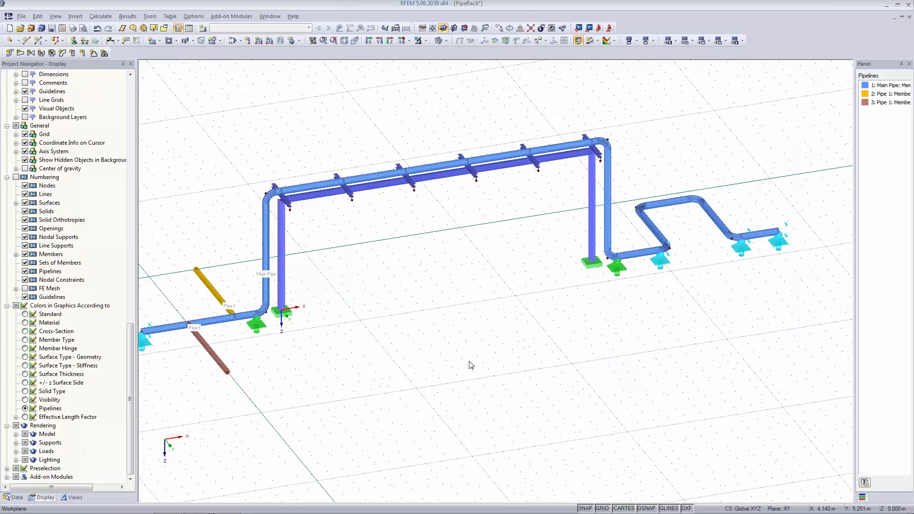
pyautogui.scroll(-1, 470, 365)
pyautogui.scroll(-1, 504, 345)
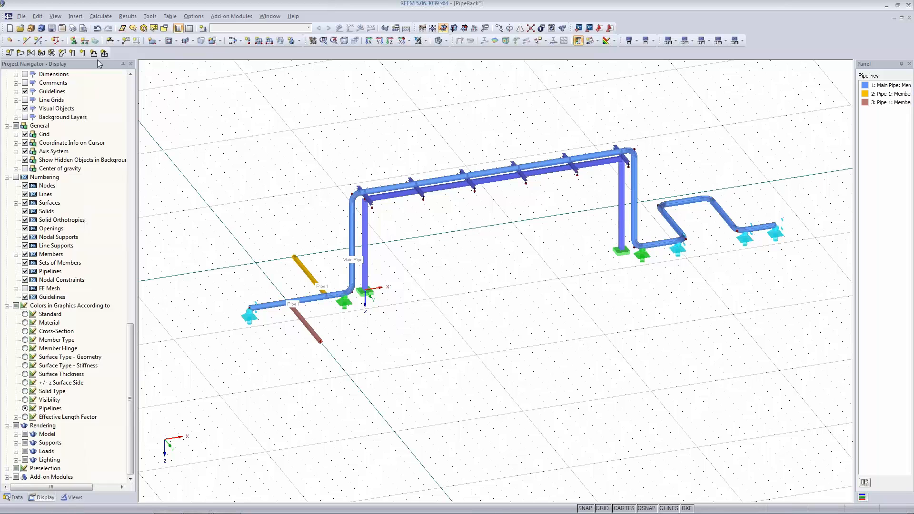
# Step: Define a new nodal support type with the φZ restraint released and the nonlinearity Friction PZ' on uY
pyautogui.click(73, 41)
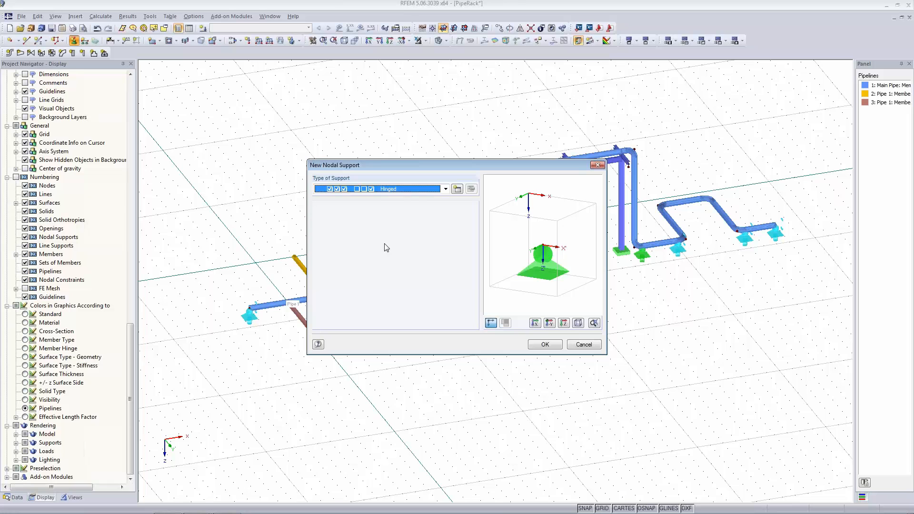
pyautogui.click(458, 189)
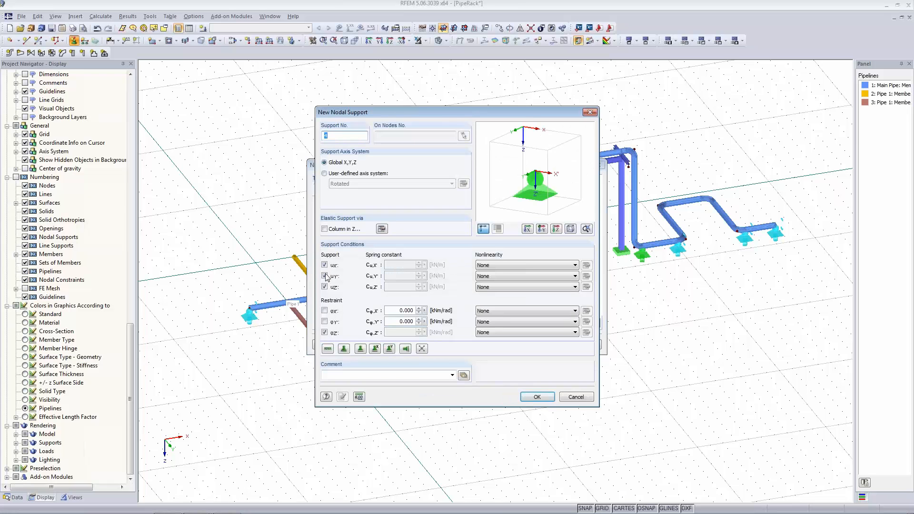
pyautogui.click(324, 333)
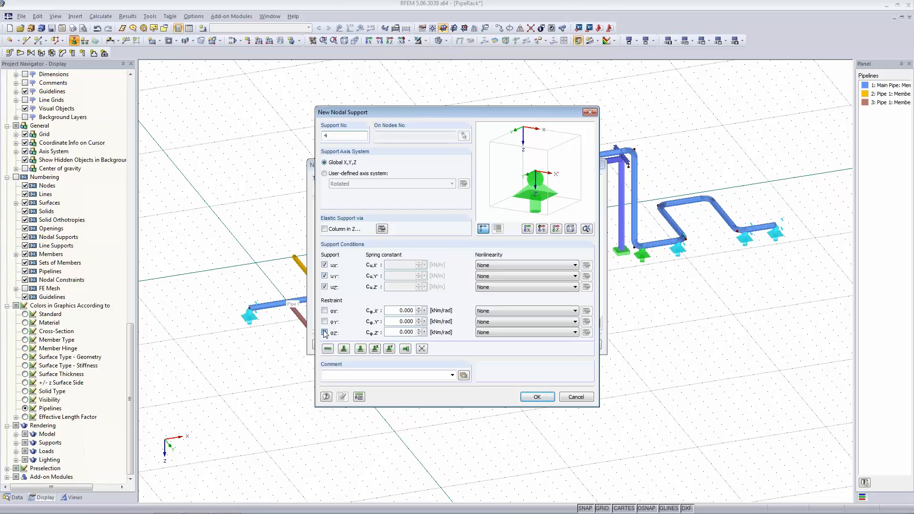
pyautogui.click(482, 277)
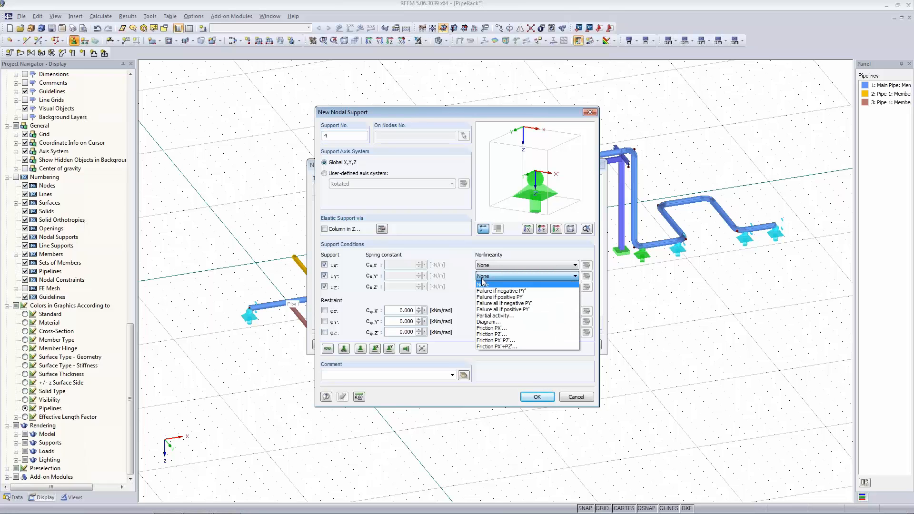
pyautogui.click(503, 334)
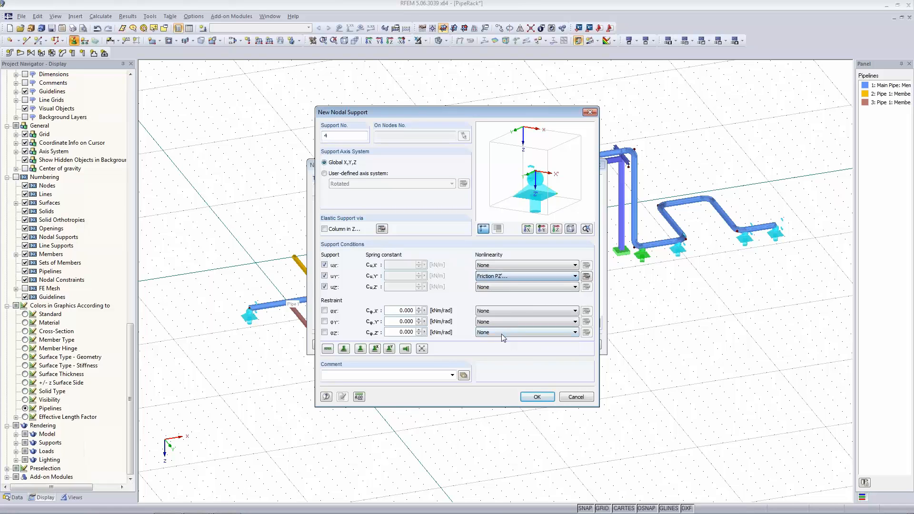
# Step: Set the friction coefficient μY to 0.05 and accept the new support type for placement
pyautogui.click(587, 277)
pyautogui.doubleClick(350, 210)
pyautogui.write('0')
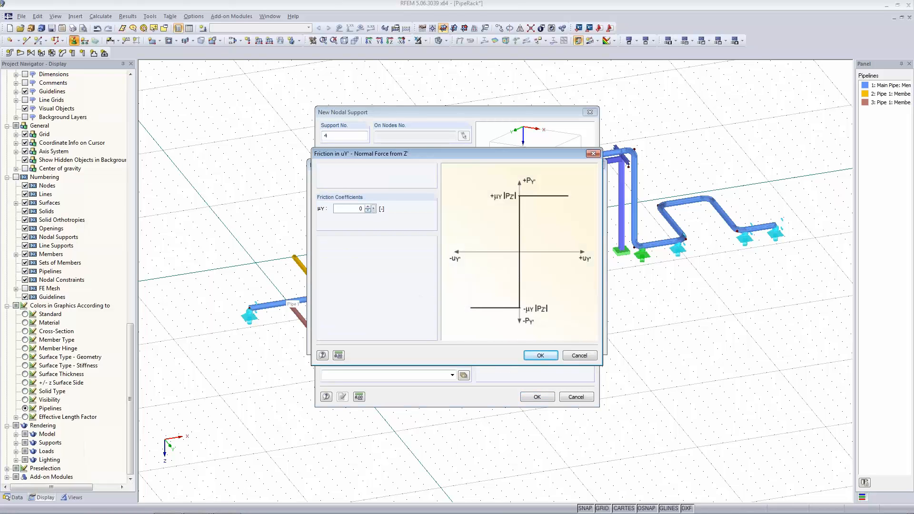
pyautogui.write('.05')
pyautogui.click(539, 357)
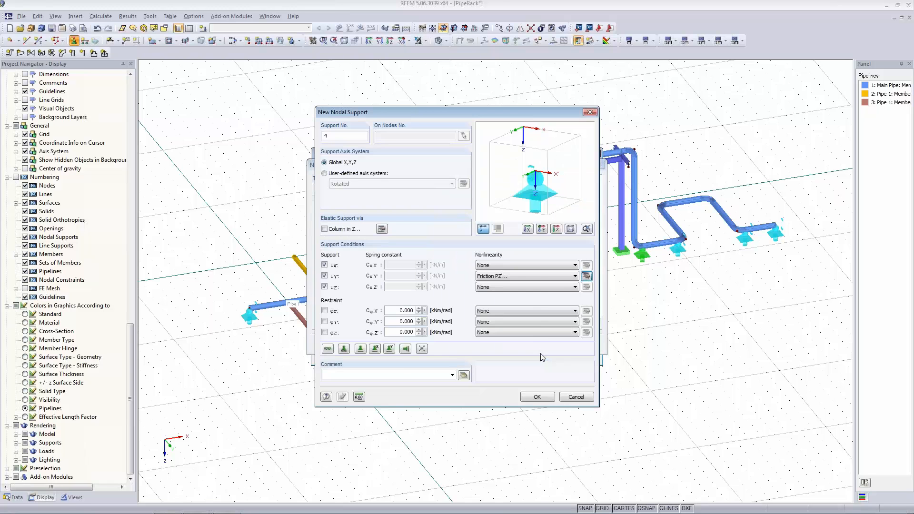
pyautogui.click(537, 397)
pyautogui.click(543, 346)
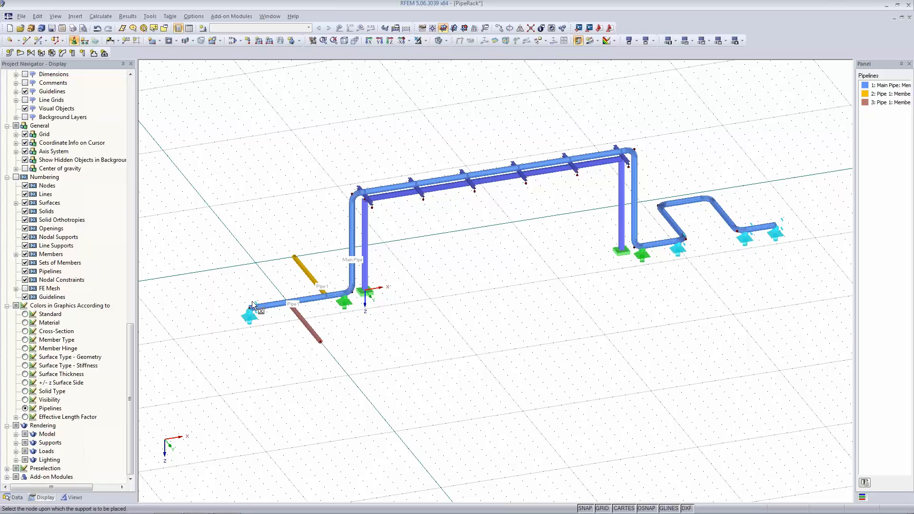
# Step: Place the uY friction support at the free ends of both branch pipes and at the two outer bends of the expansion loop
pyautogui.click(294, 254)
pyautogui.click(321, 341)
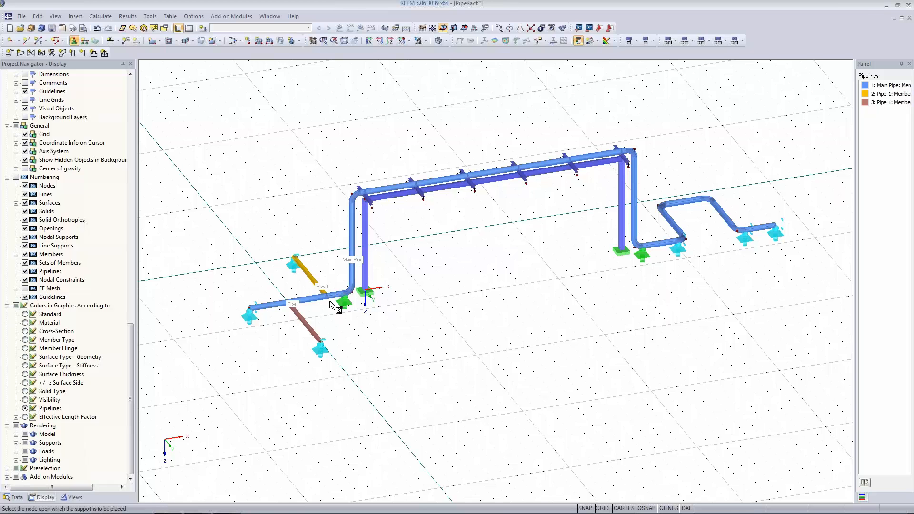
pyautogui.scroll(5, 735, 200)
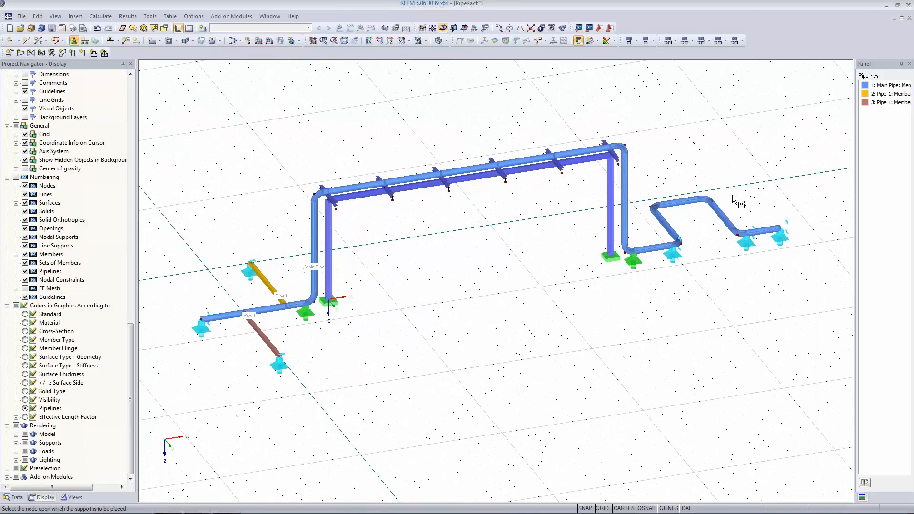
pyautogui.scroll(2, 442, 252)
pyautogui.scroll(1, 433, 247)
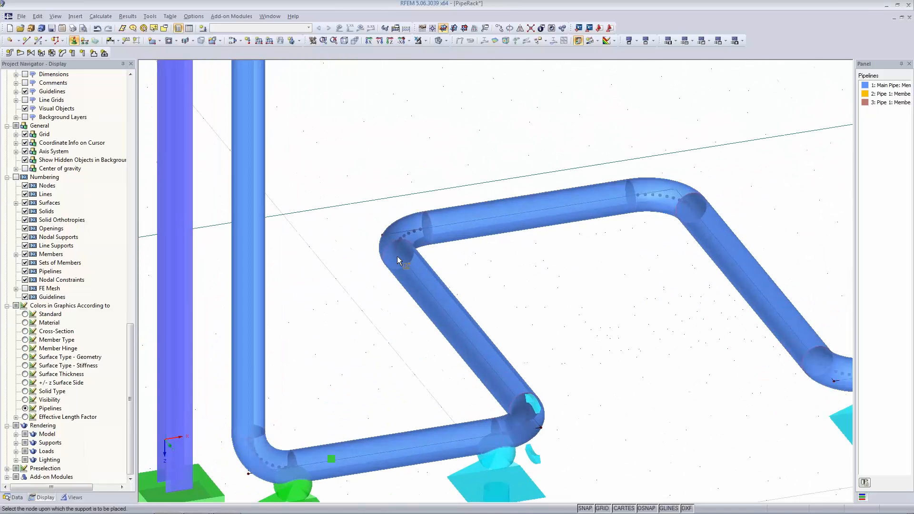
pyautogui.click(398, 254)
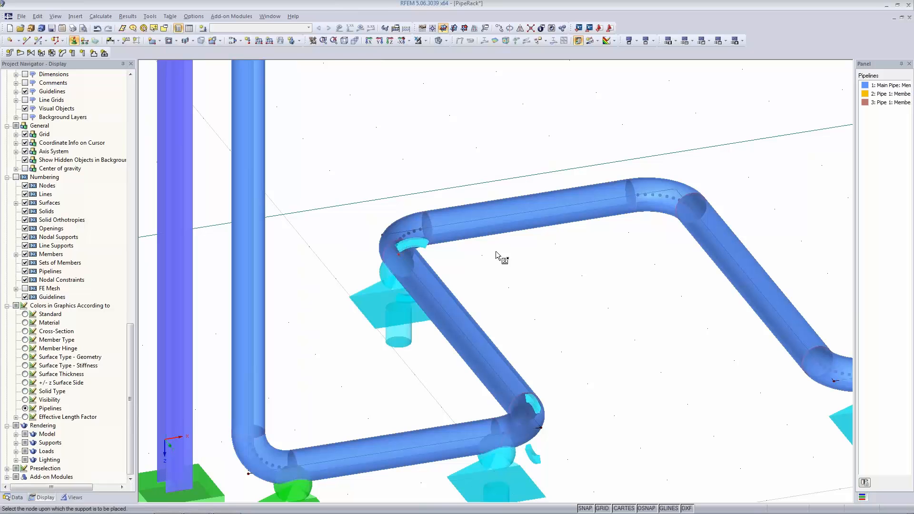
pyautogui.click(692, 208)
pyautogui.scroll(-2, 666, 299)
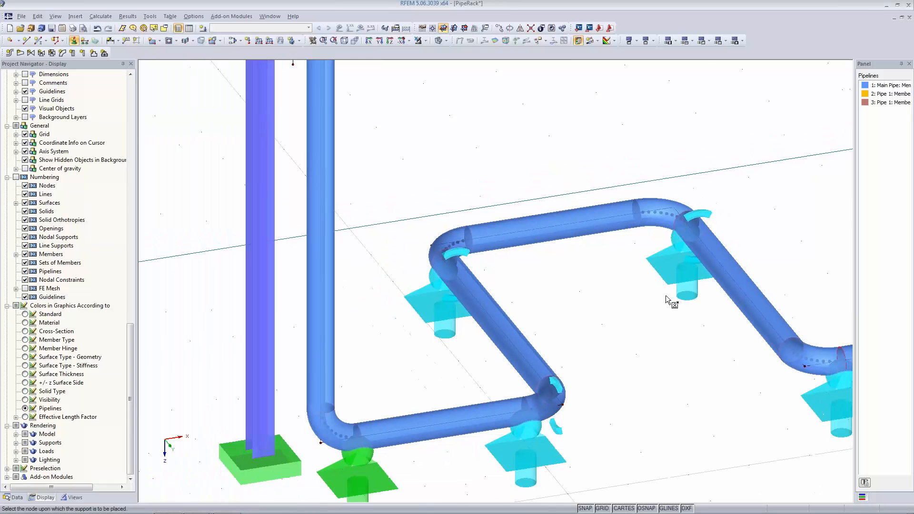
pyautogui.scroll(-4, 666, 300)
pyautogui.scroll(-2, 623, 408)
pyautogui.moveTo(479, 381); pyautogui.dragTo(530, 306, button='middle')
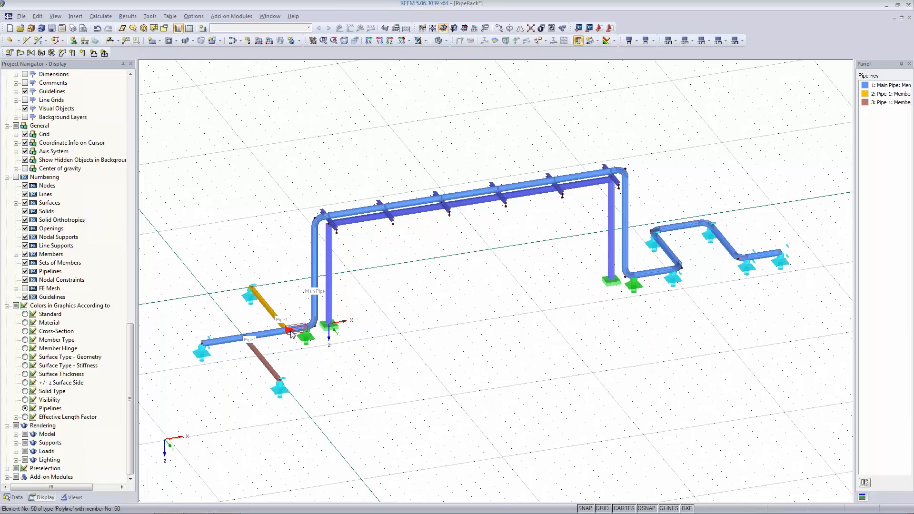
# Step: Create a reducer on the main pipe's end member beside the branch pipes, with the dimension change running to node 24
pyautogui.scroll(1, 226, 354)
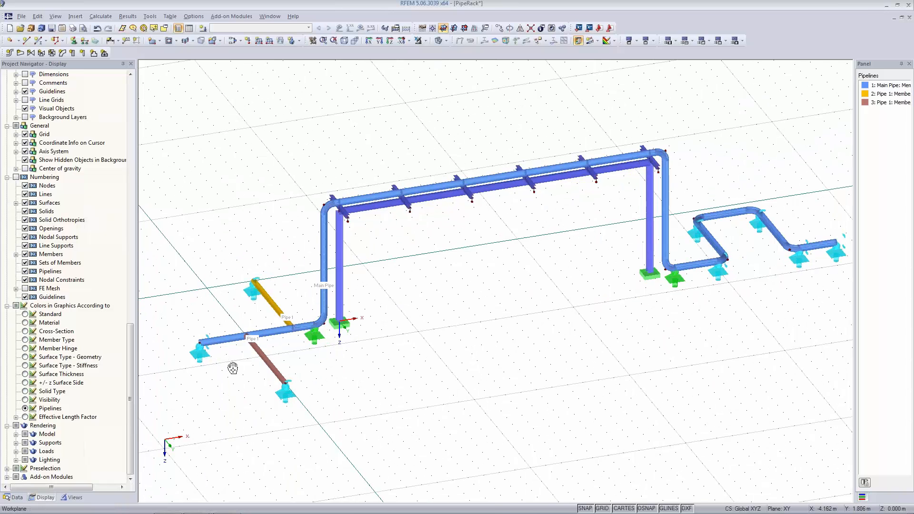
pyautogui.moveTo(232, 368); pyautogui.dragTo(327, 351, button='middle')
pyautogui.scroll(3, 310, 348)
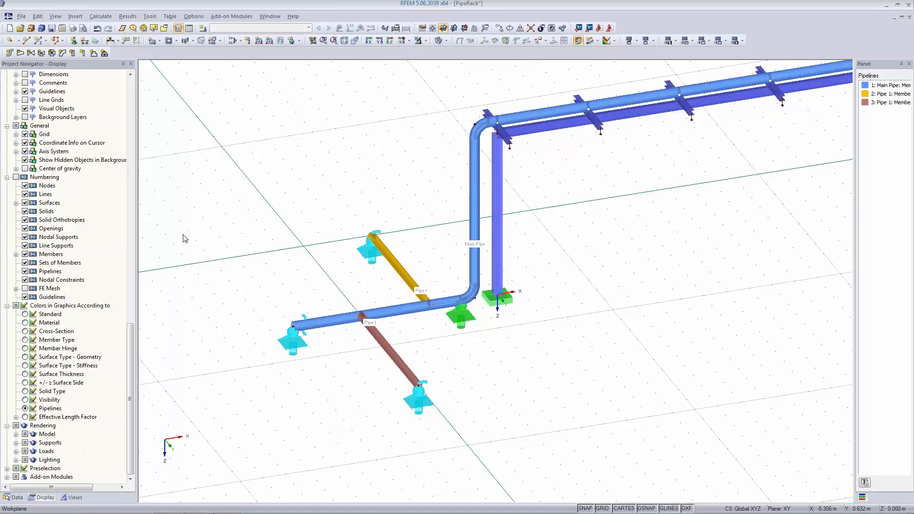
pyautogui.click(20, 53)
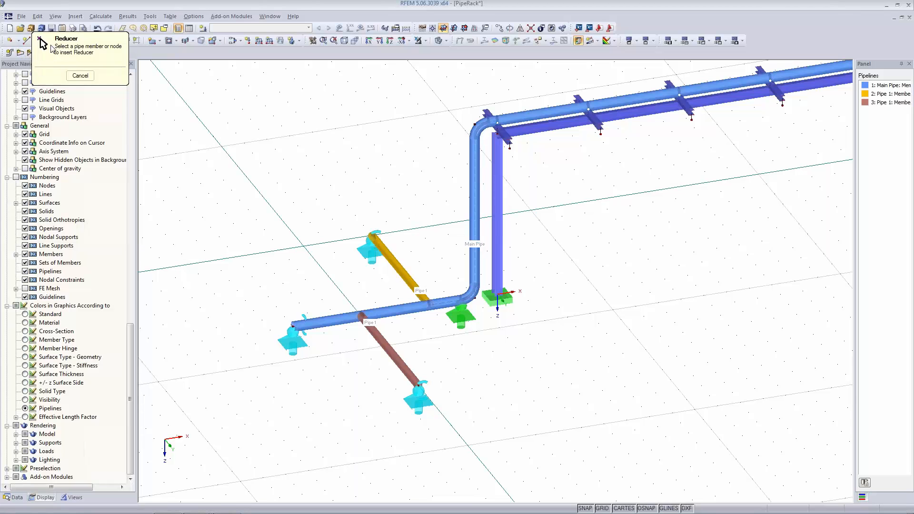
pyautogui.scroll(3, 222, 286)
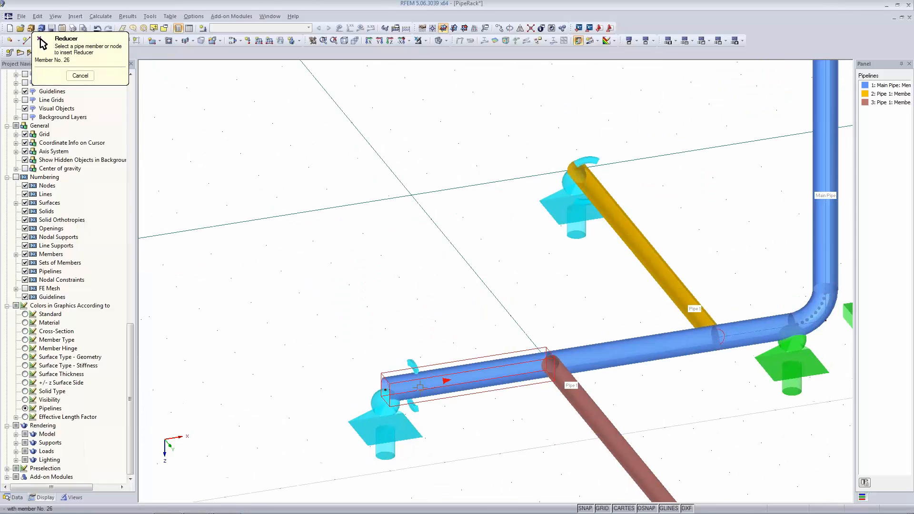
pyautogui.click(419, 386)
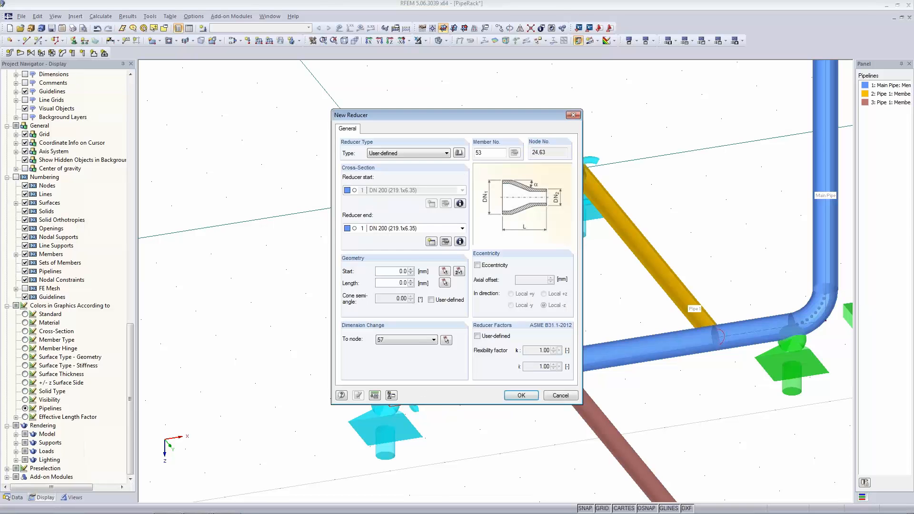
pyautogui.click(410, 340)
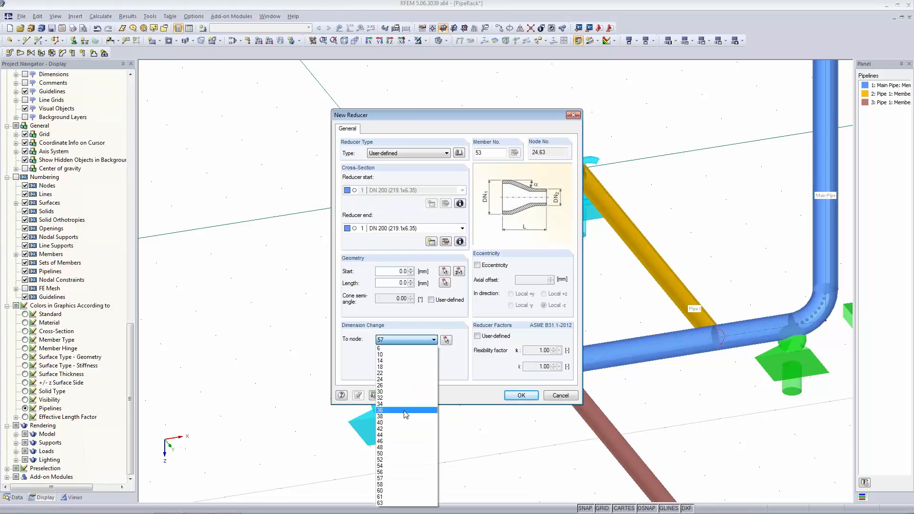
pyautogui.click(402, 379)
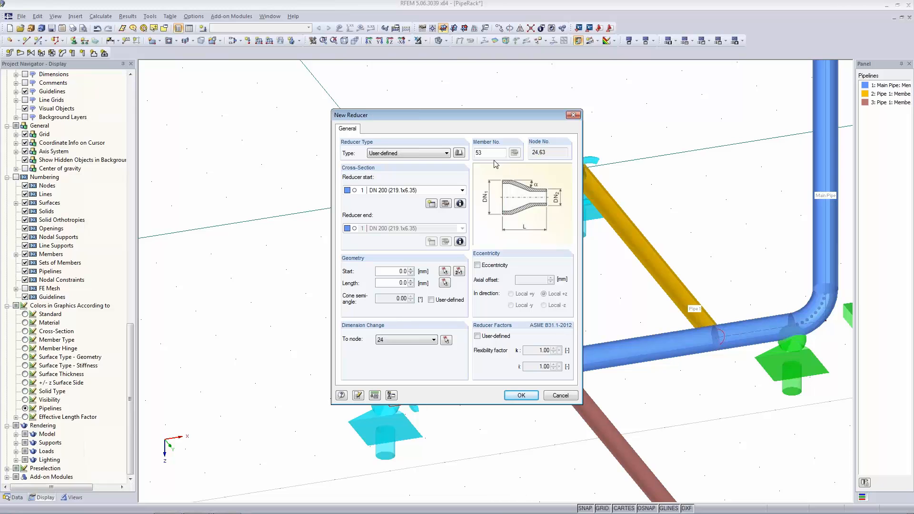
pyautogui.doubleClick(536, 152)
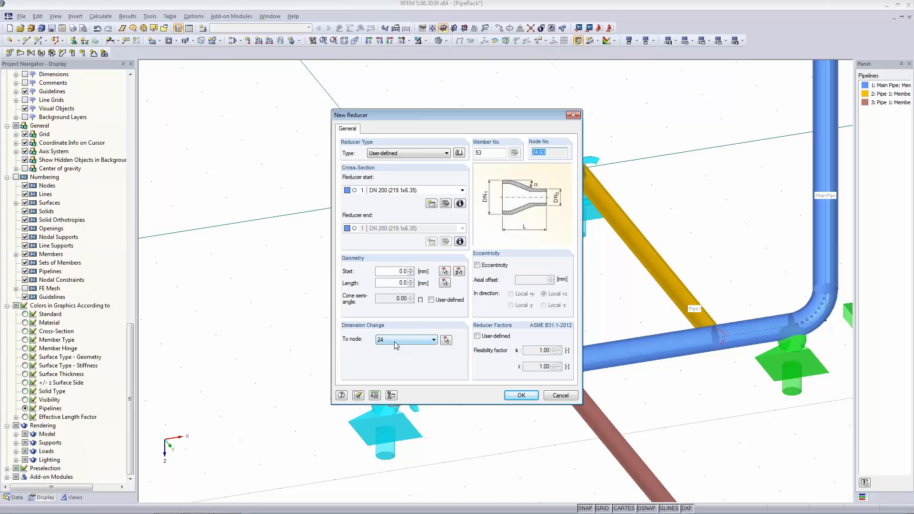
# Step: Set the reducer's start cross-section to DN 150 (168.3x4.78) and choose the EN 10253-2 Type A, concentric reducer from the library
pyautogui.click(405, 190)
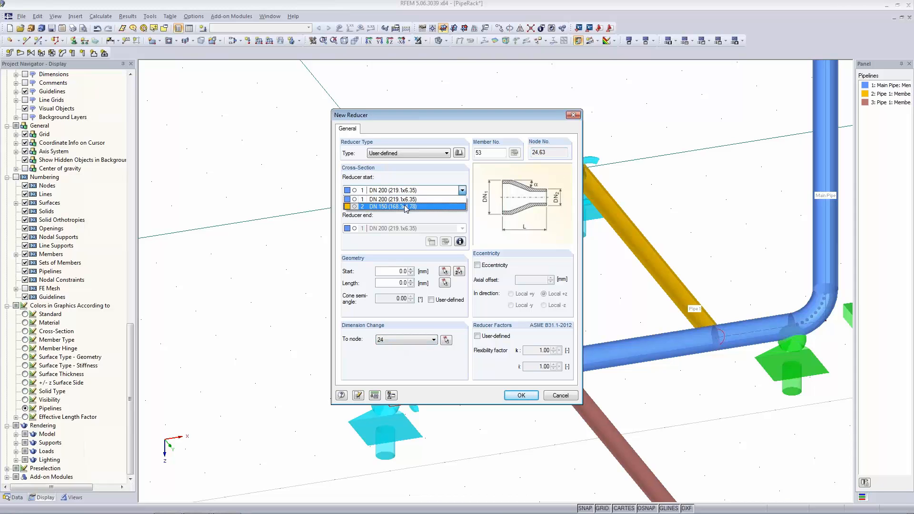
pyautogui.click(406, 207)
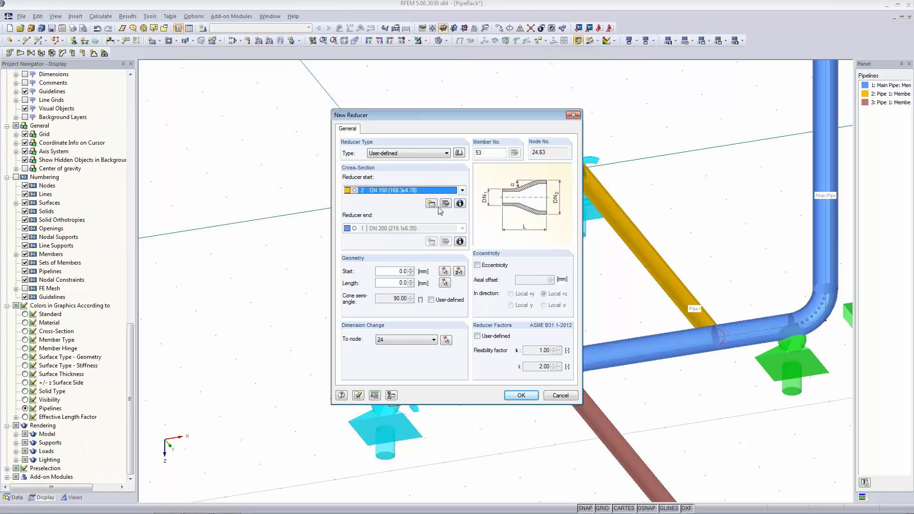
pyautogui.click(415, 152)
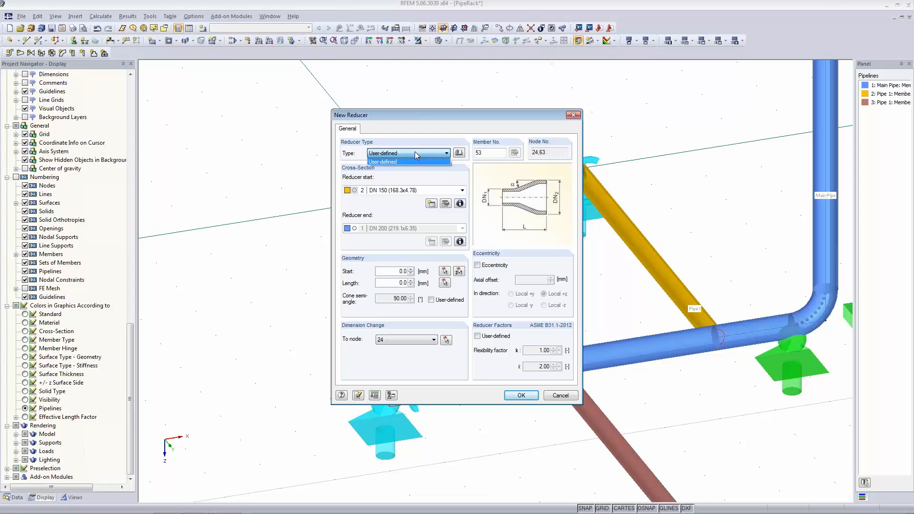
pyautogui.click(415, 151)
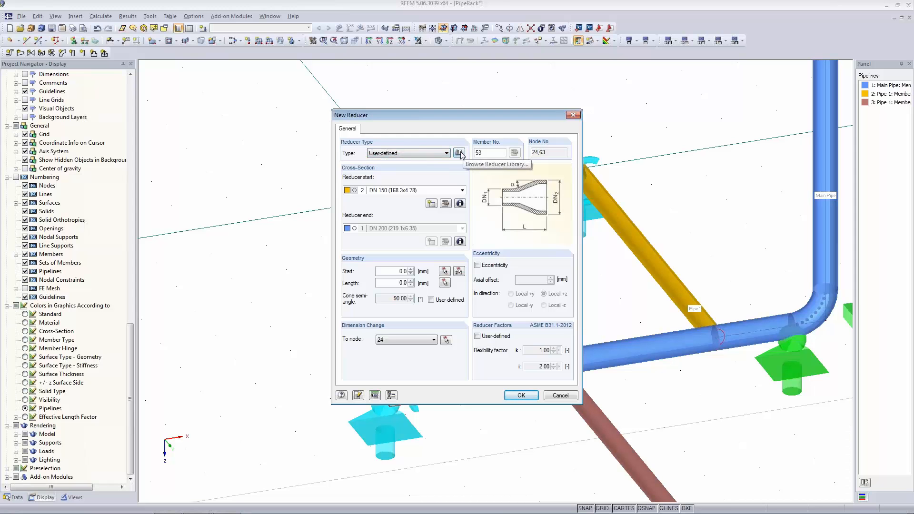
pyautogui.click(458, 153)
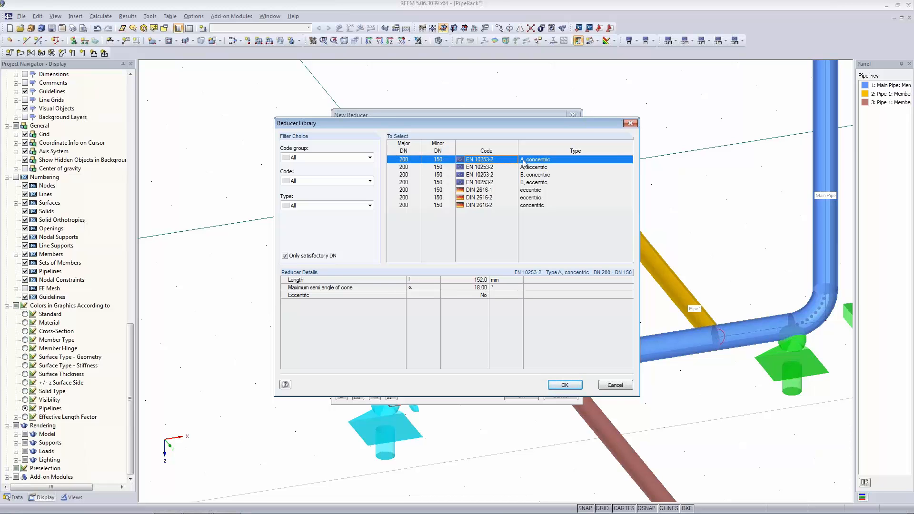
pyautogui.click(564, 385)
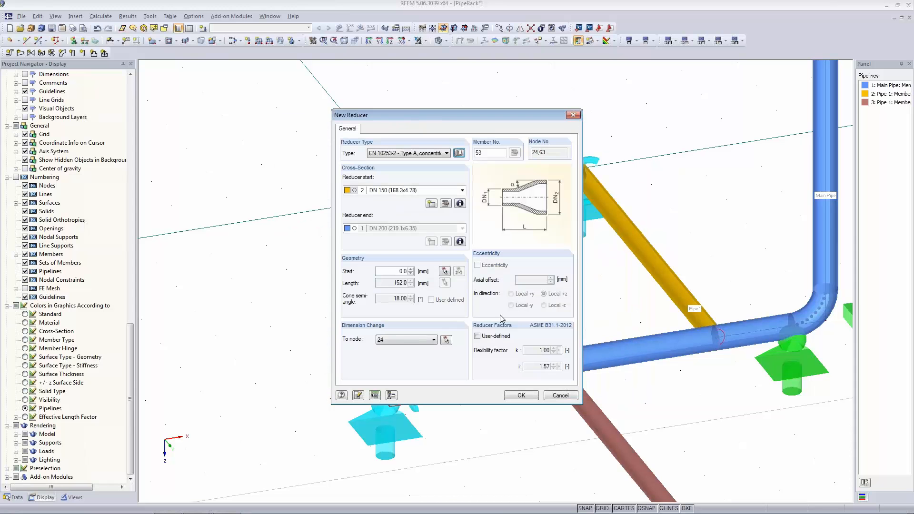
# Step: Set the reducer's start distance to 300 mm and insert it into the main pipe
pyautogui.click(387, 284)
pyautogui.write('300')
pyautogui.press('Tab')
pyautogui.moveTo(416, 116); pyautogui.dragTo(506, 56)
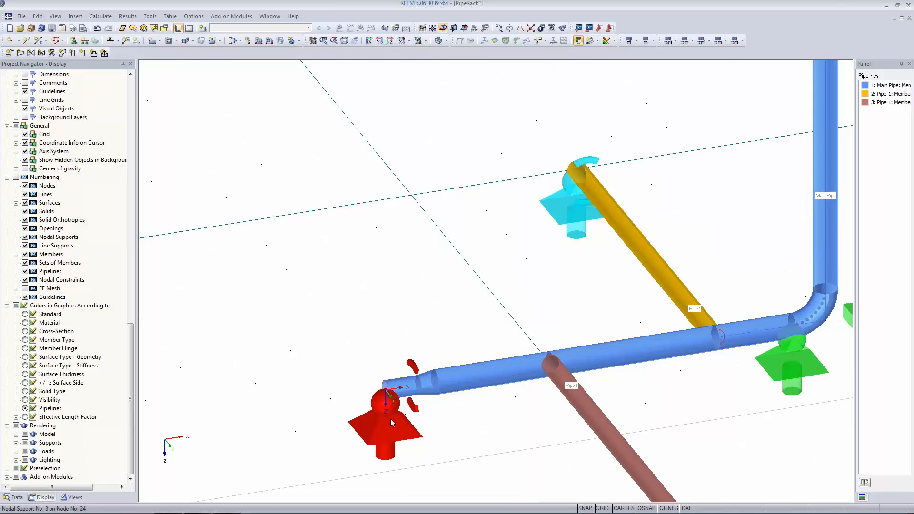
pyautogui.scroll(5, 396, 417)
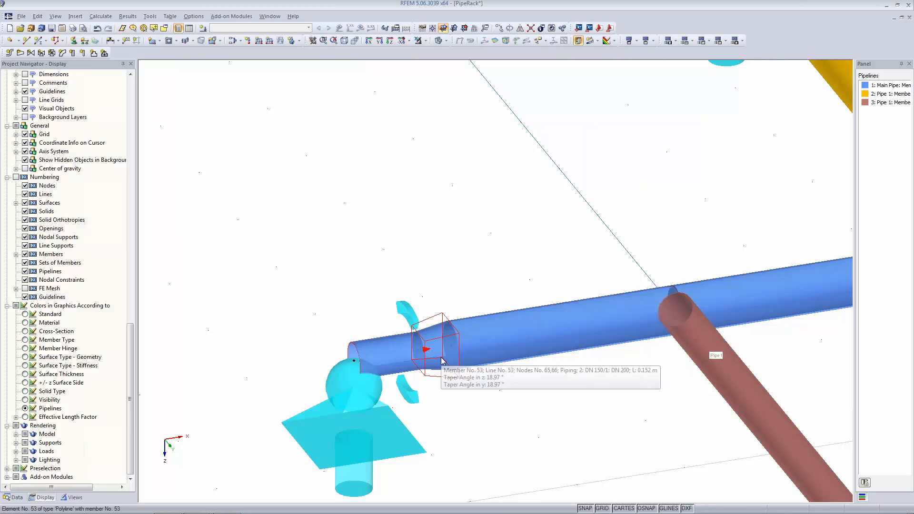
pyautogui.scroll(-5, 634, 145)
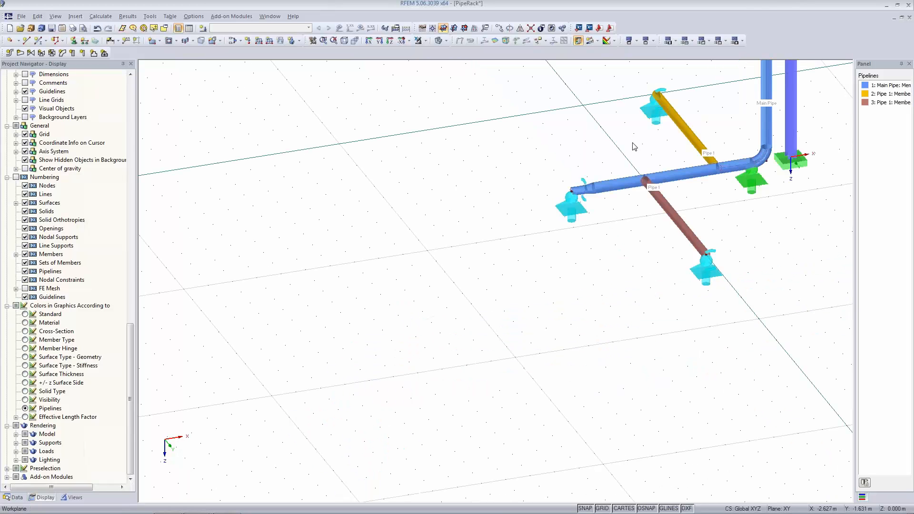
pyautogui.moveTo(643, 172); pyautogui.dragTo(333, 340, button='middle')
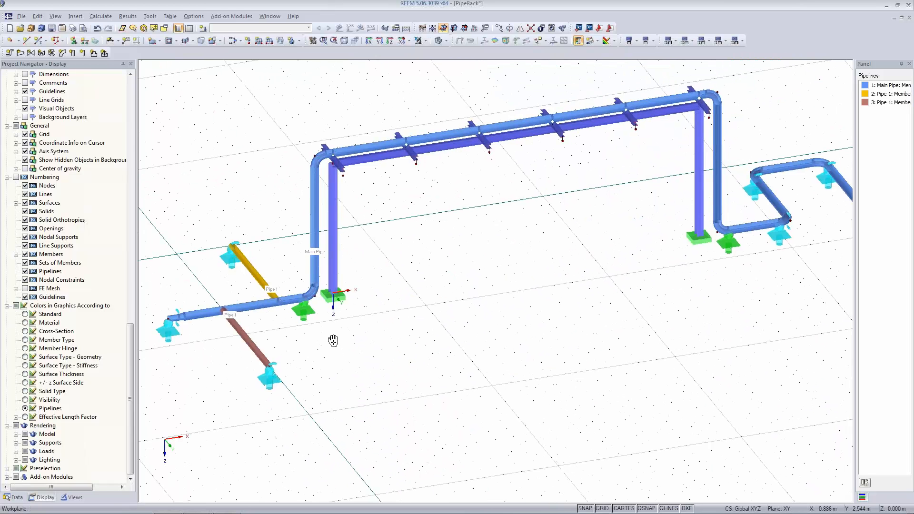
pyautogui.moveTo(573, 318); pyautogui.dragTo(336, 342, button='middle')
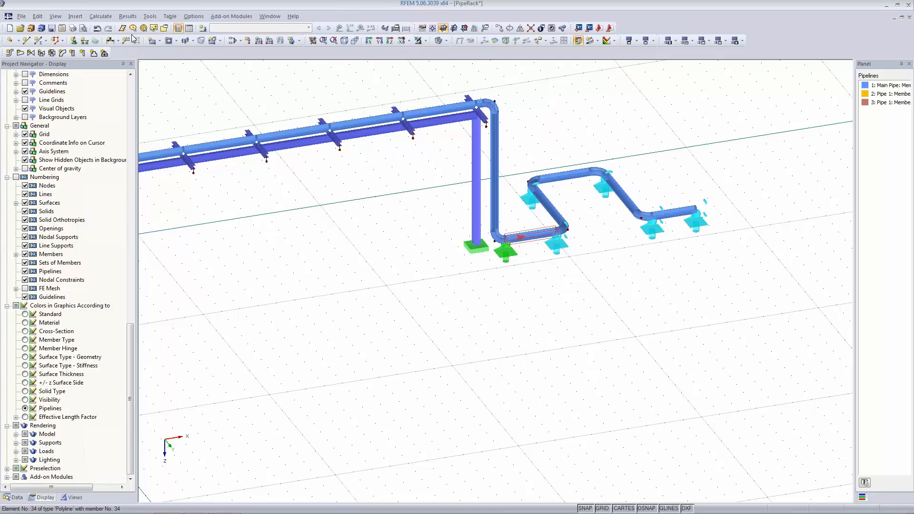
# Step: Create a valve on the straight main pipe member before the expansion loop, with start distance 300 mm and length 500 mm
pyautogui.click(31, 53)
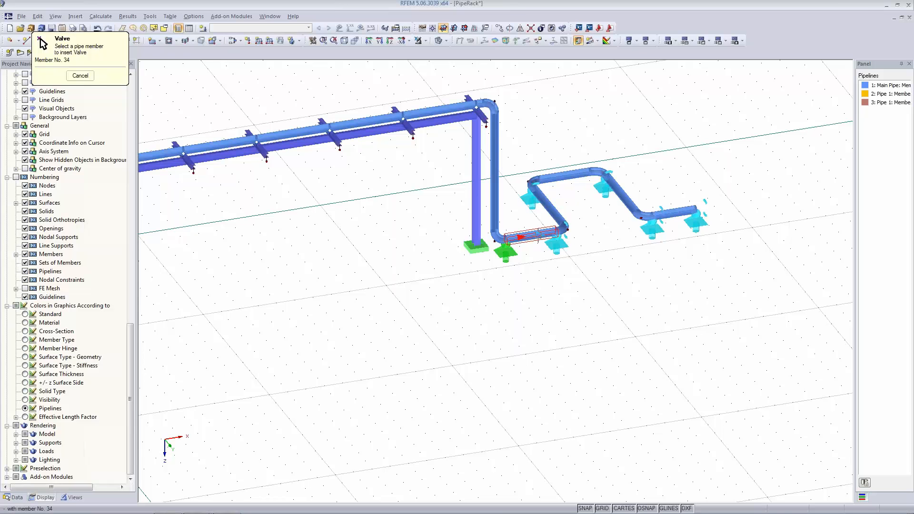
pyautogui.click(538, 236)
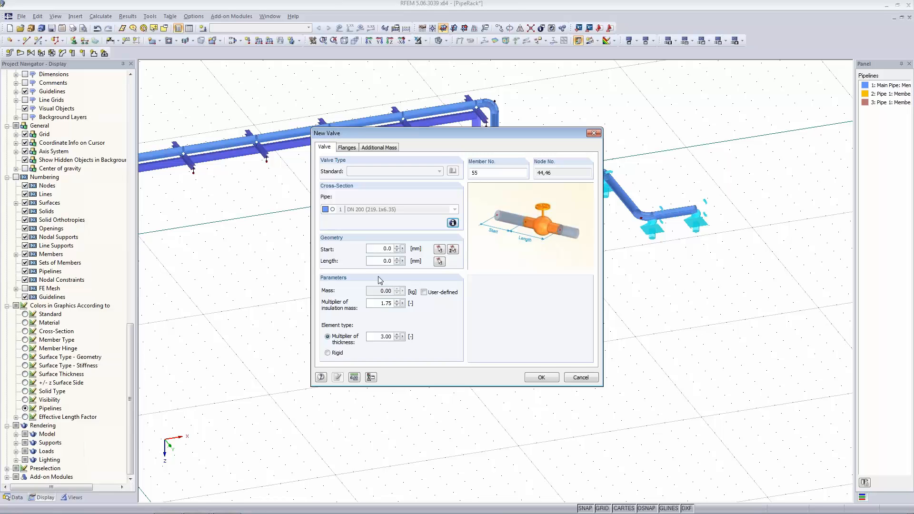
pyautogui.doubleClick(383, 248)
pyautogui.write('300')
pyautogui.press('Tab')
pyautogui.press('Tab')
pyautogui.press('Tab')
pyautogui.write('500')
pyautogui.press('Tab')
# Step: Activate flanges at both end nodes of the valve
pyautogui.click(347, 147)
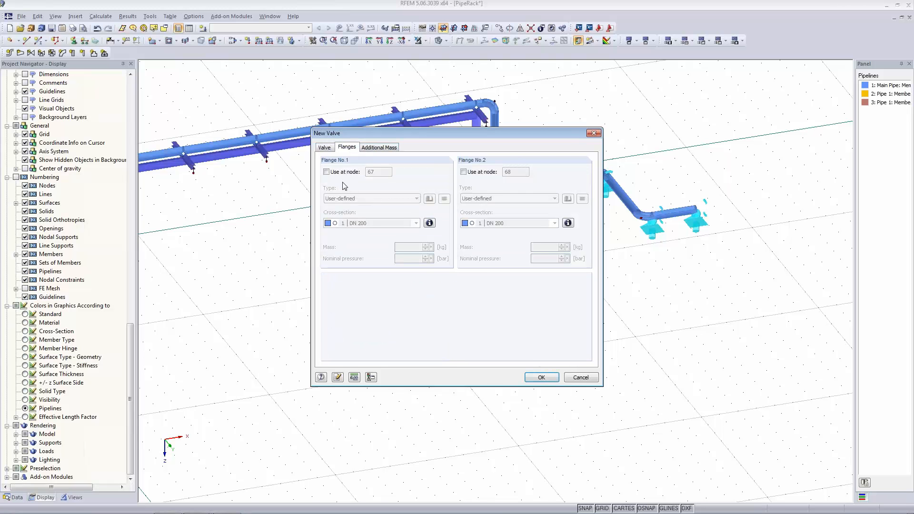
pyautogui.click(326, 172)
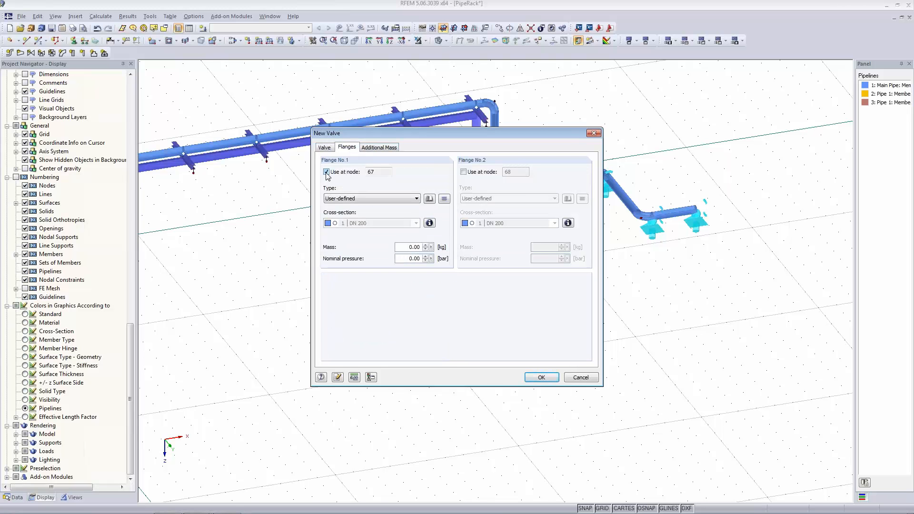
pyautogui.click(463, 173)
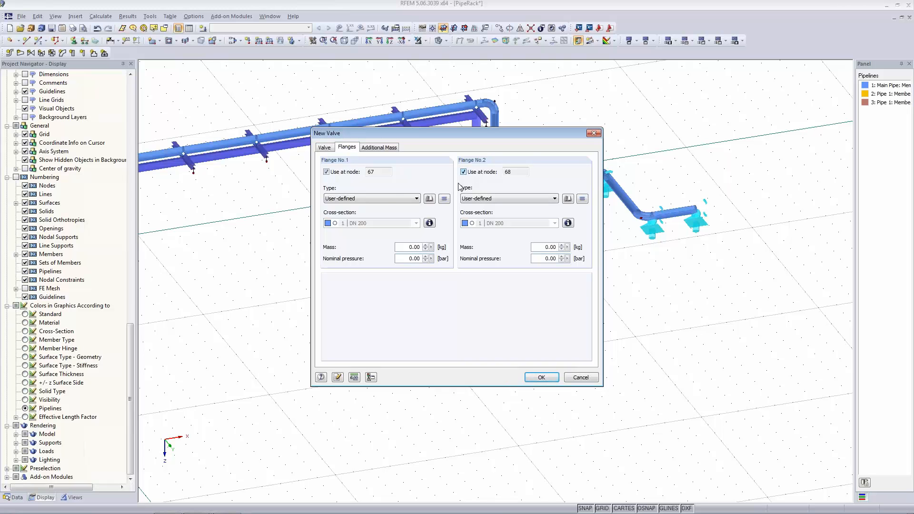
pyautogui.click(388, 199)
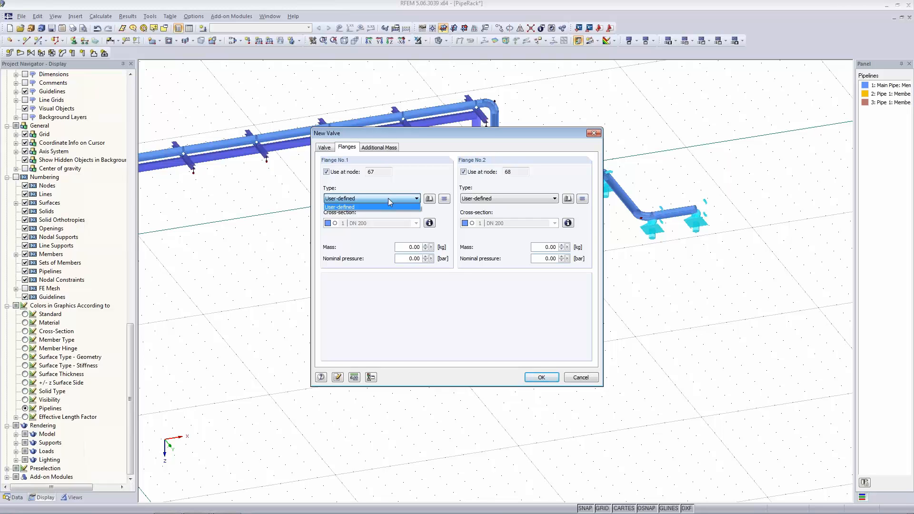
pyautogui.click(387, 198)
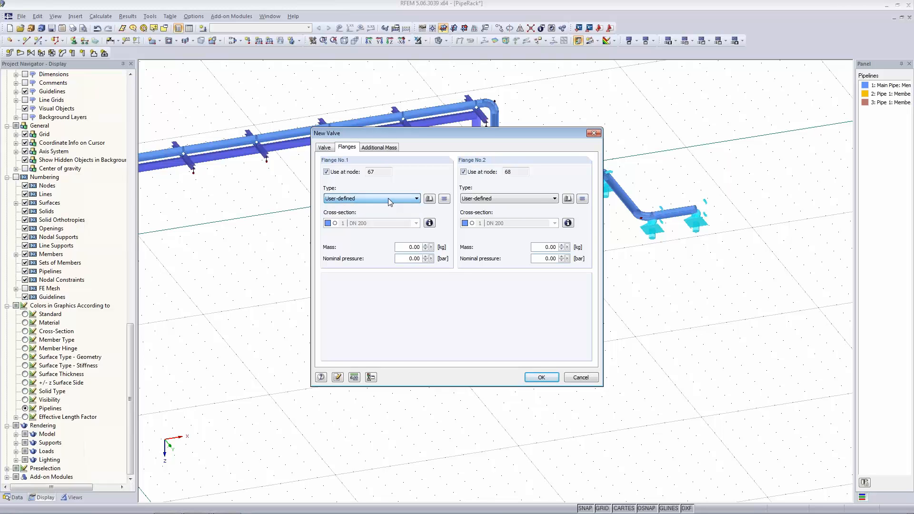
# Step: Assign the DN 200 plate flange for welding, EN 1092-1 type 01, PN 16, from the flange library to flange No. 1
pyautogui.click(428, 199)
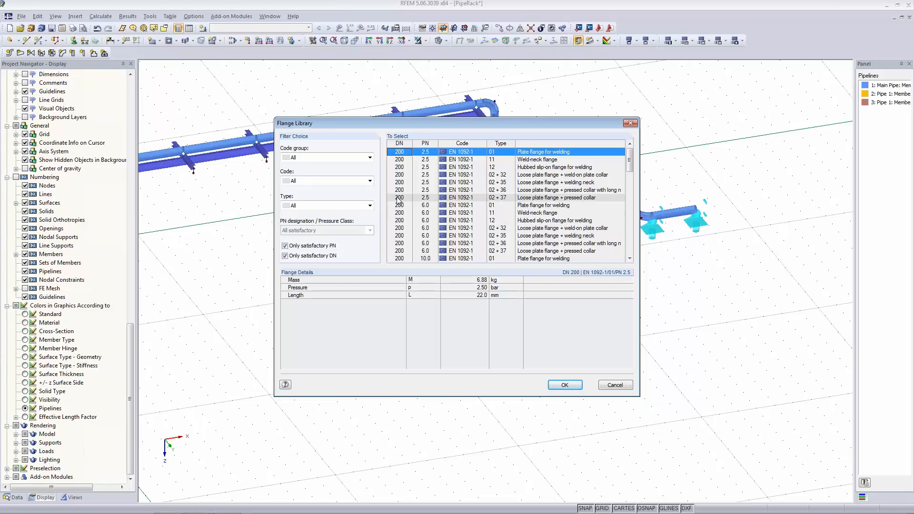
pyautogui.click(400, 220)
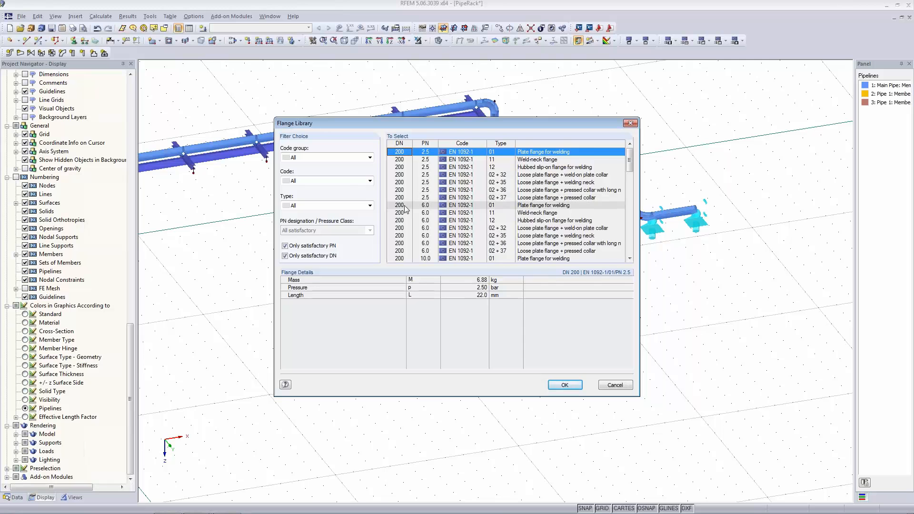
pyautogui.scroll(-3, 399, 218)
pyautogui.click(400, 220)
pyautogui.scroll(-3, 399, 220)
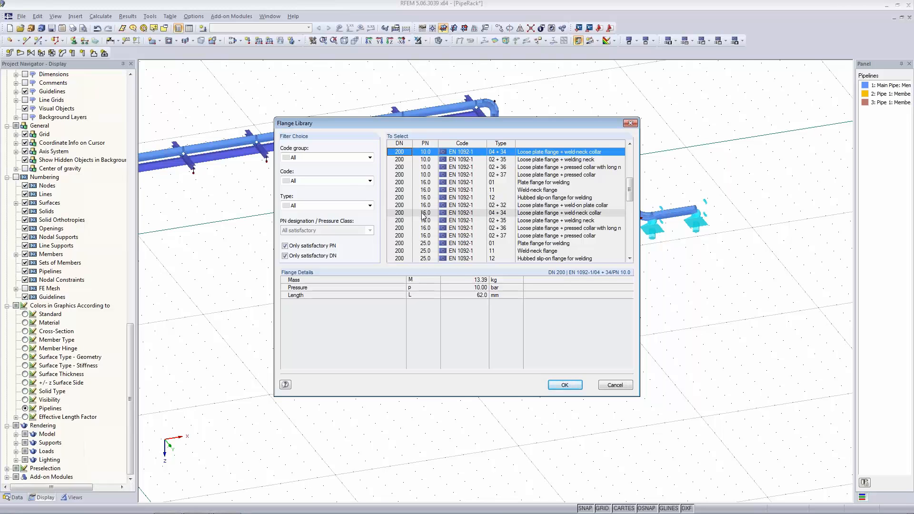
pyautogui.click(428, 185)
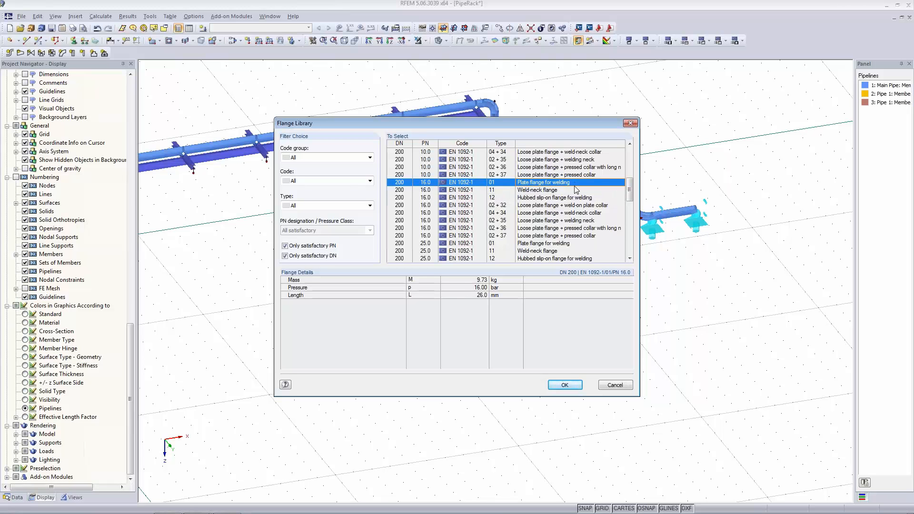
pyautogui.click(571, 389)
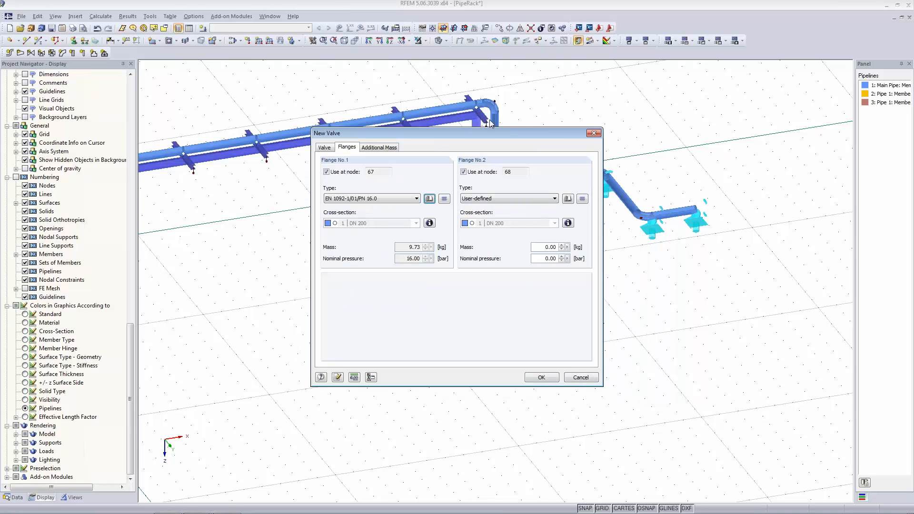
# Step: Apply the type of flange No. 1 to the second flange and insert the valve into the main pipe
pyautogui.click(443, 200)
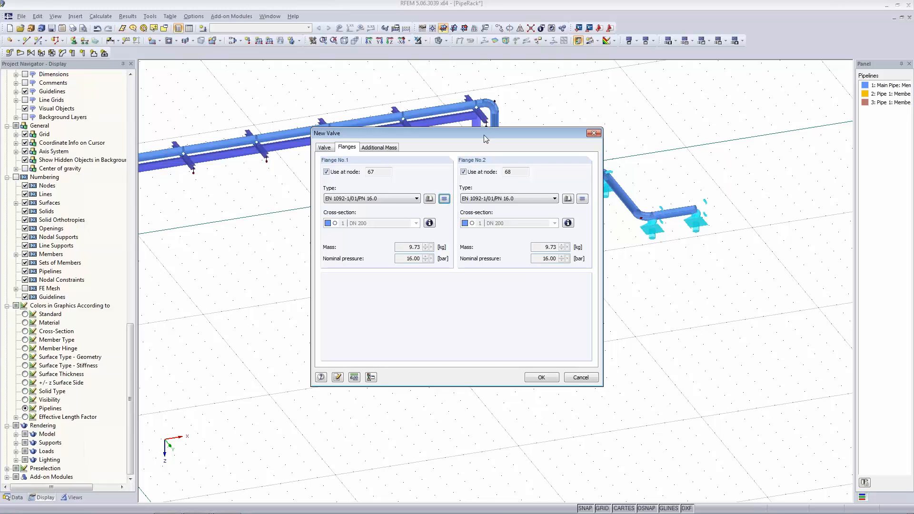
pyautogui.moveTo(484, 135); pyautogui.dragTo(330, 134)
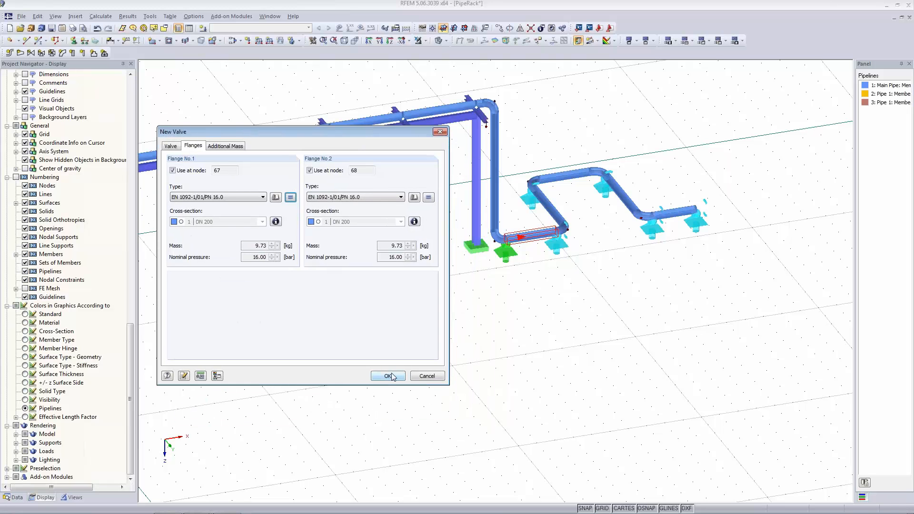
pyautogui.click(391, 376)
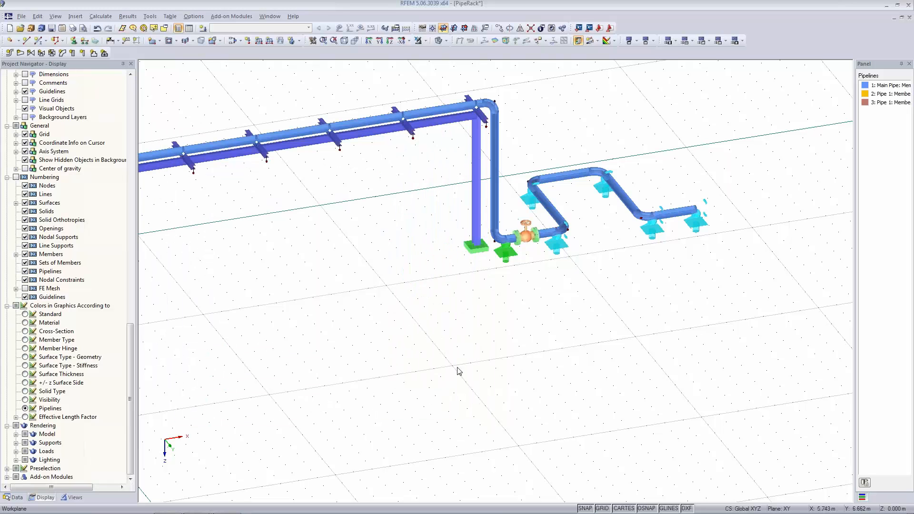
# Step: Create a 3-way valve at node 63, where the branch pipe meets the main pipe, with all three segment lengths set to 300 mm
pyautogui.scroll(5, 546, 251)
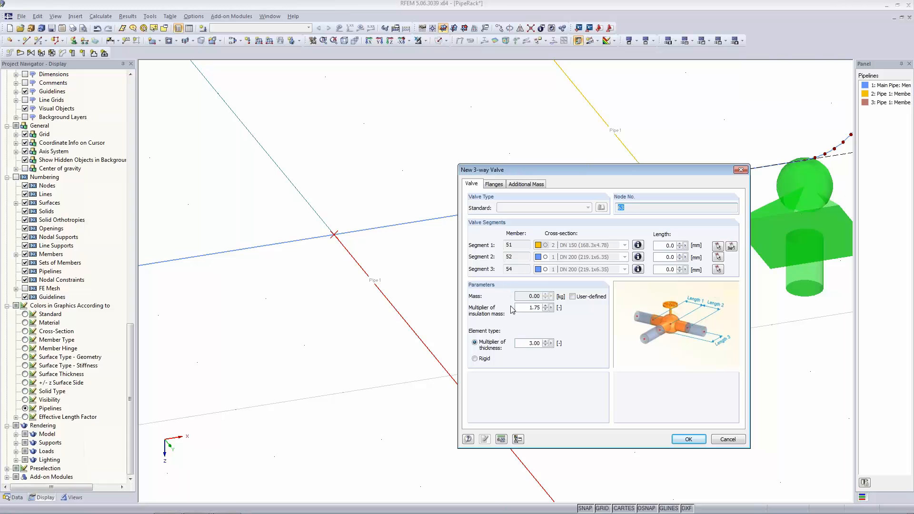
pyautogui.doubleClick(661, 245)
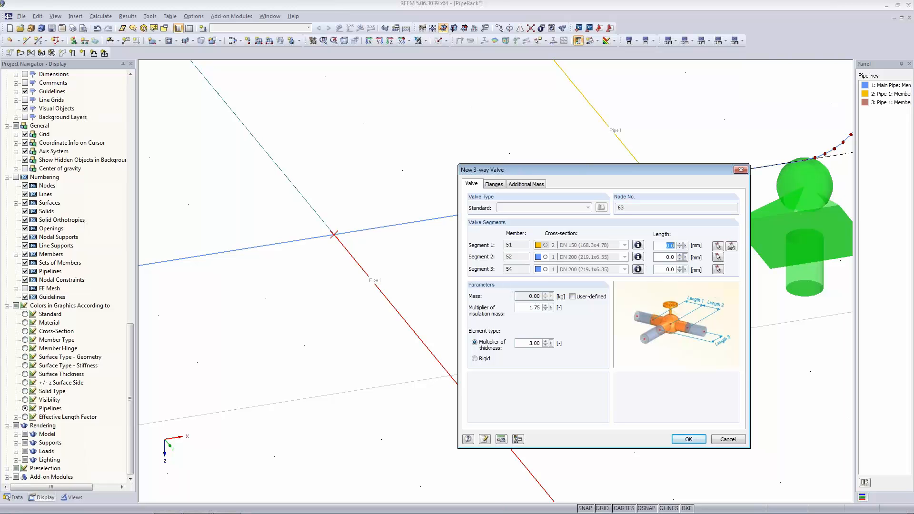
pyautogui.write('300')
pyautogui.doubleClick(669, 258)
pyautogui.press('BackSpace')
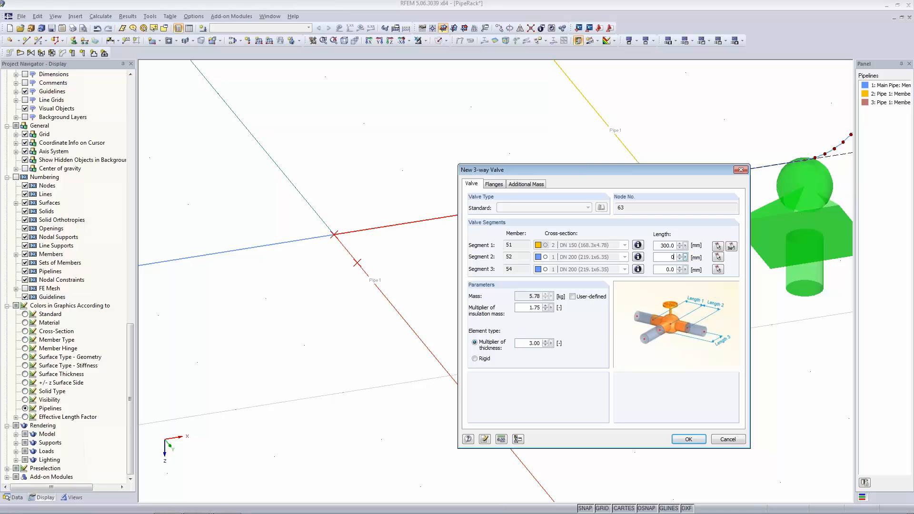
pyautogui.write('00')
pyautogui.press('Tab')
pyautogui.doubleClick(668, 269)
pyautogui.write('300')
pyautogui.press('Tab')
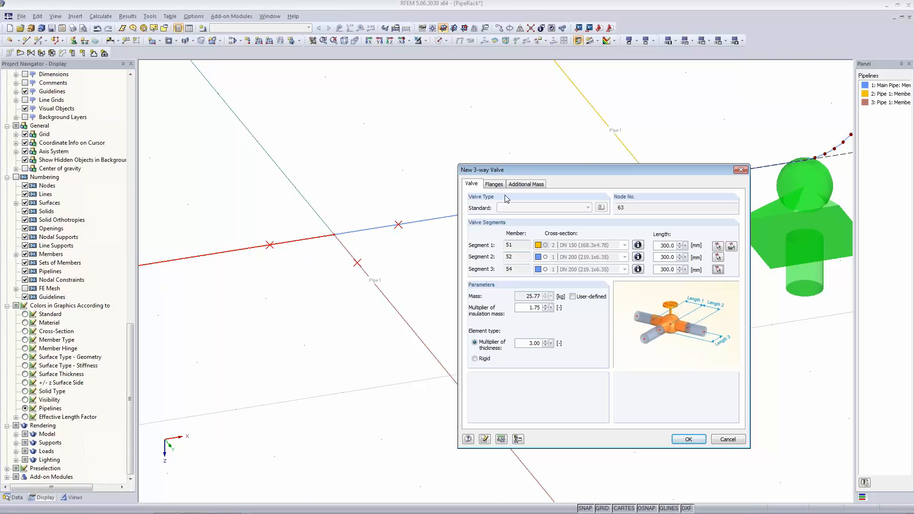
# Step: Activate flanges at all three ends of the 3-way valve
pyautogui.click(495, 185)
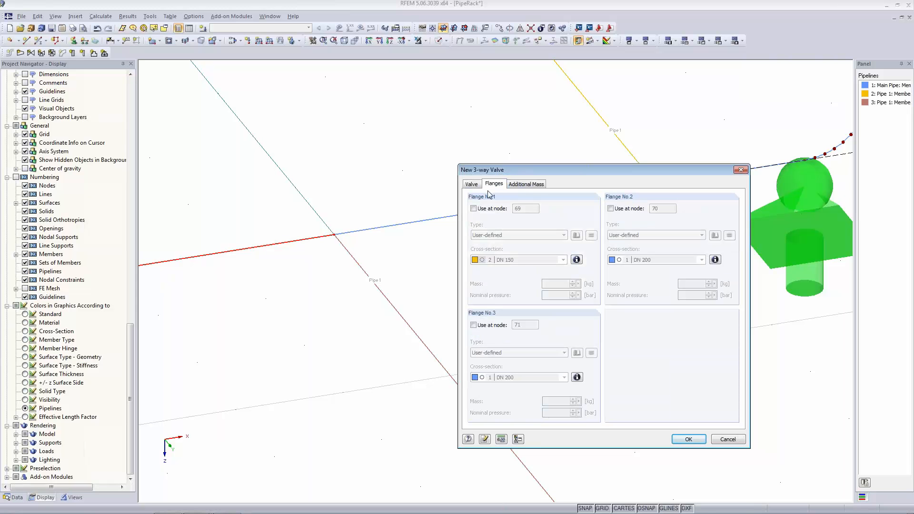
pyautogui.click(473, 208)
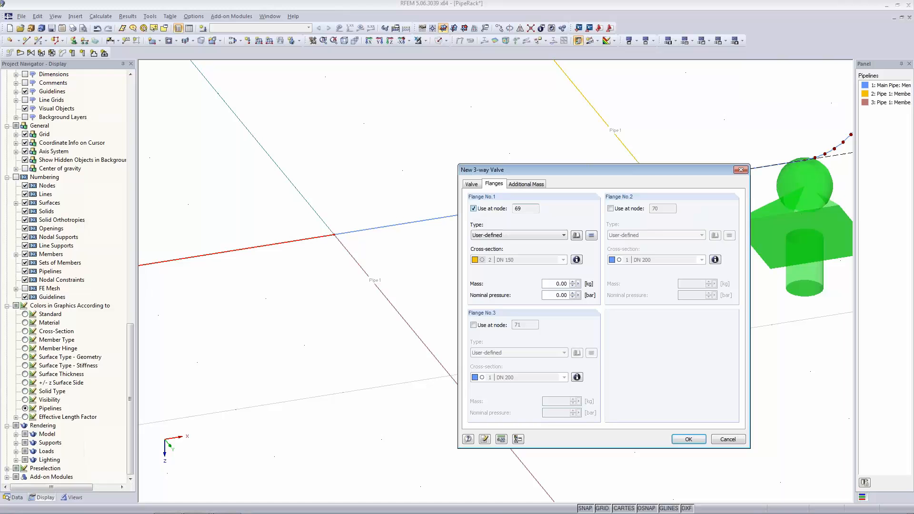
pyautogui.click(610, 209)
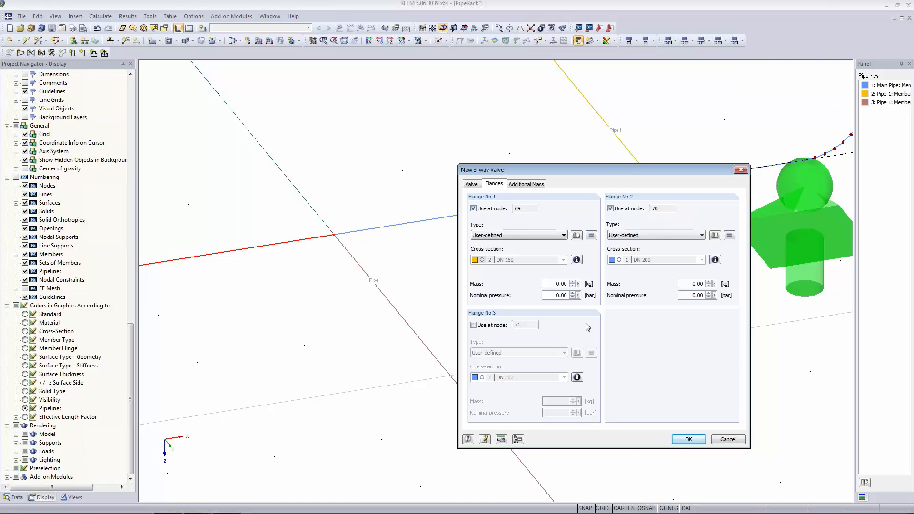
pyautogui.click(474, 325)
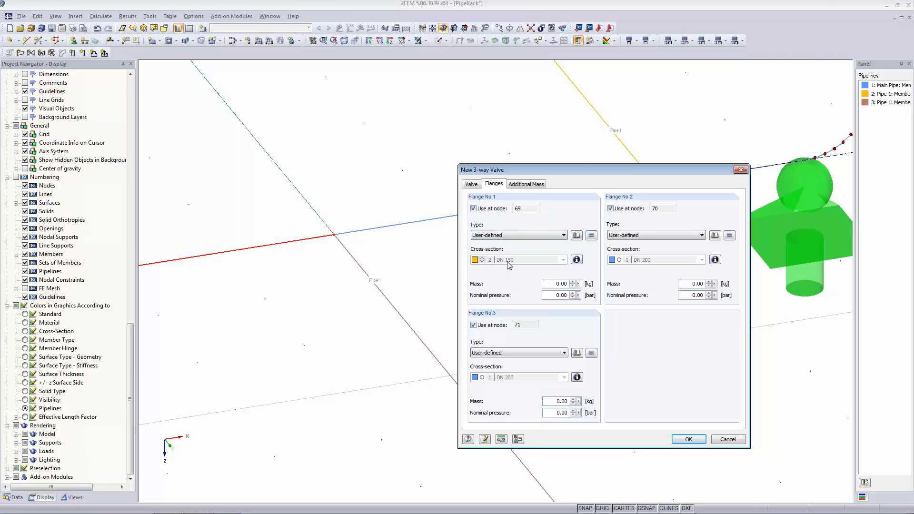
# Step: Assign the DN 150 plate flange for welding, EN 1092-1 type 01, PN 16, to flange No. 1 of the 3-way valve
pyautogui.click(577, 236)
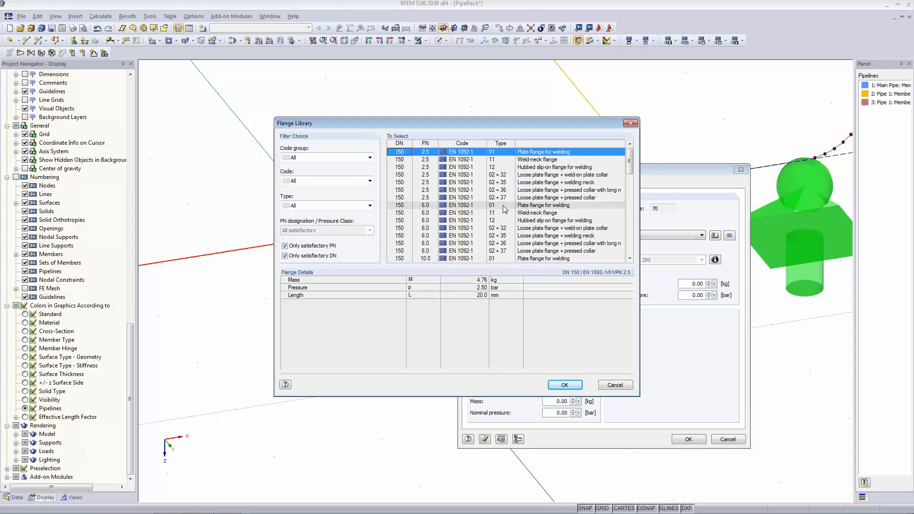
pyautogui.scroll(-8, 418, 236)
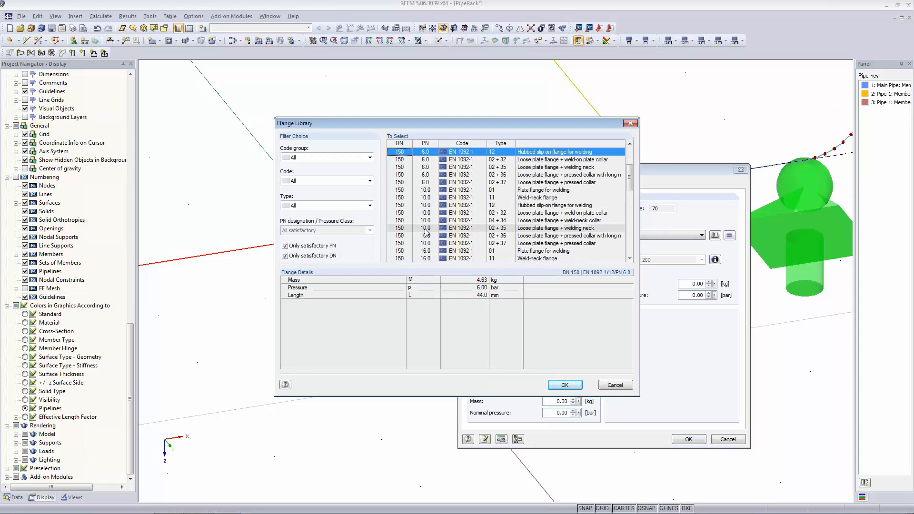
pyautogui.scroll(4, 419, 236)
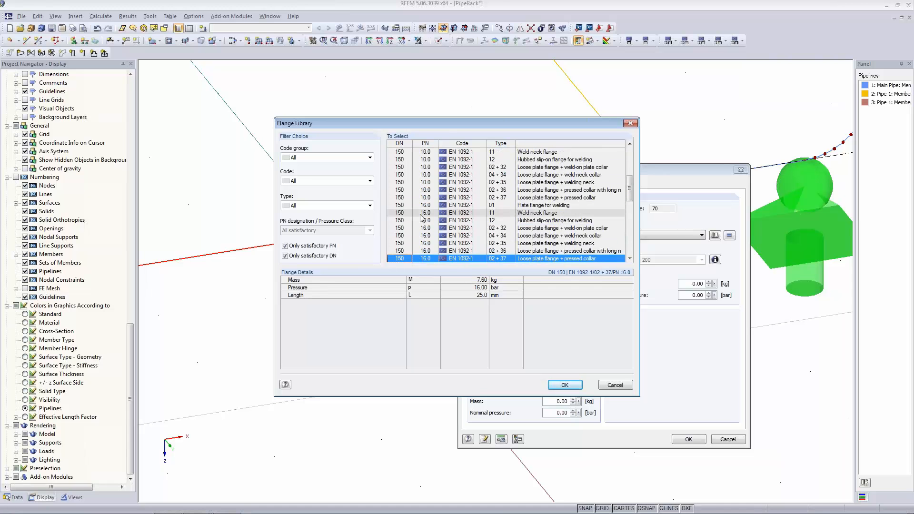
pyautogui.click(425, 205)
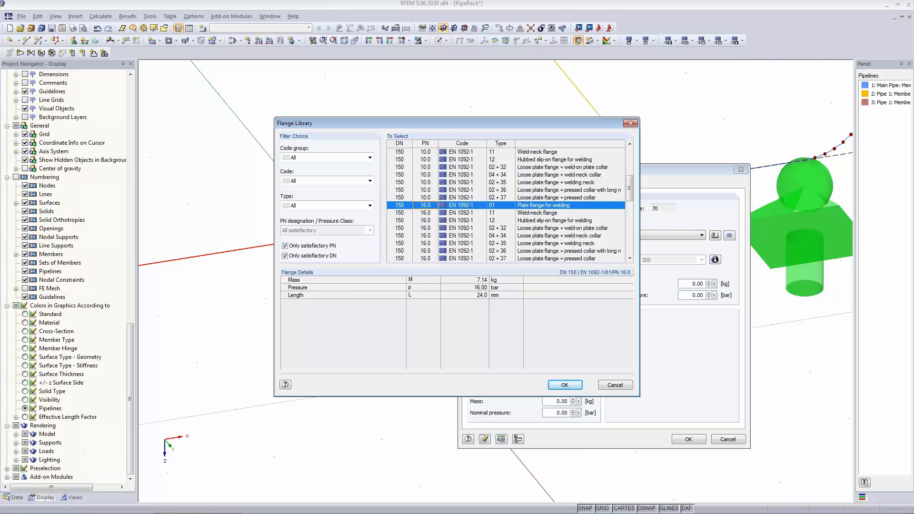
pyautogui.click(565, 385)
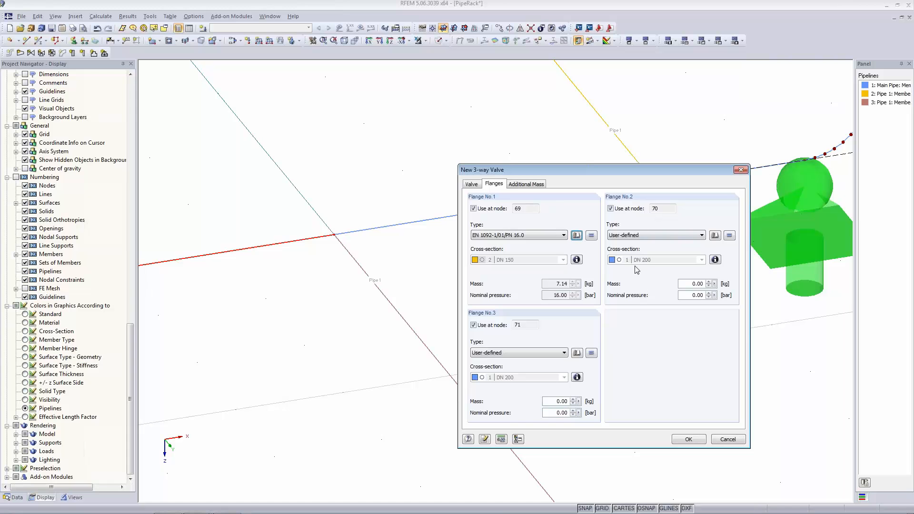
# Step: Assign the DN 200 flange EN 1092-1/01/PN 16 to flange No. 2 and apply this type to all flanges of the 3-way valve
pyautogui.click(715, 236)
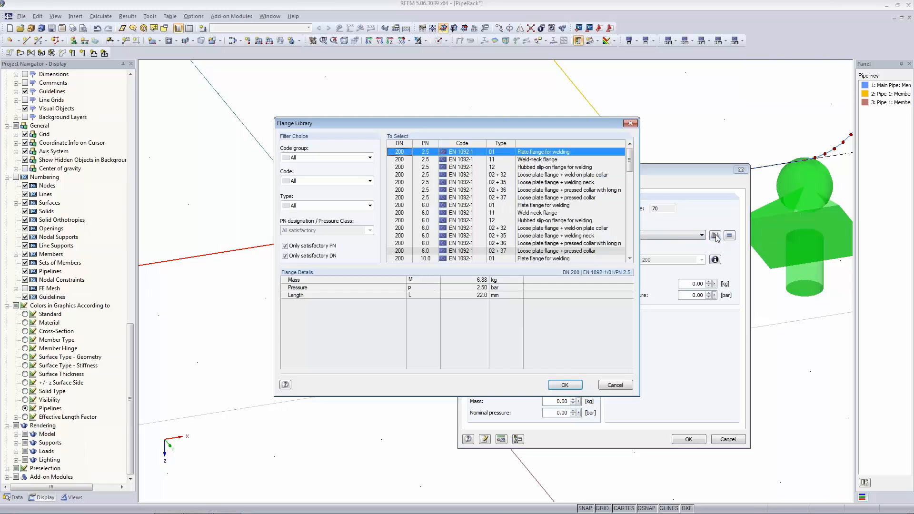
pyautogui.scroll(-3, 616, 245)
pyautogui.click(616, 243)
pyautogui.click(564, 385)
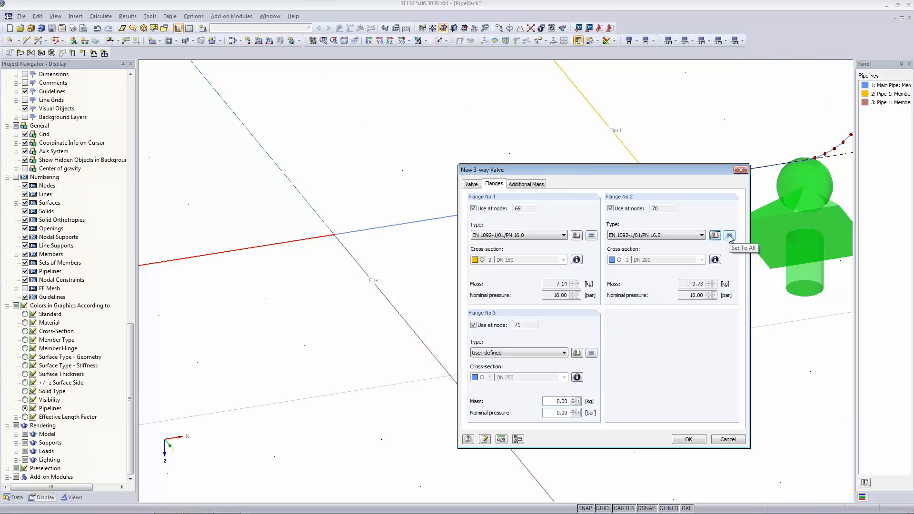
pyautogui.click(729, 236)
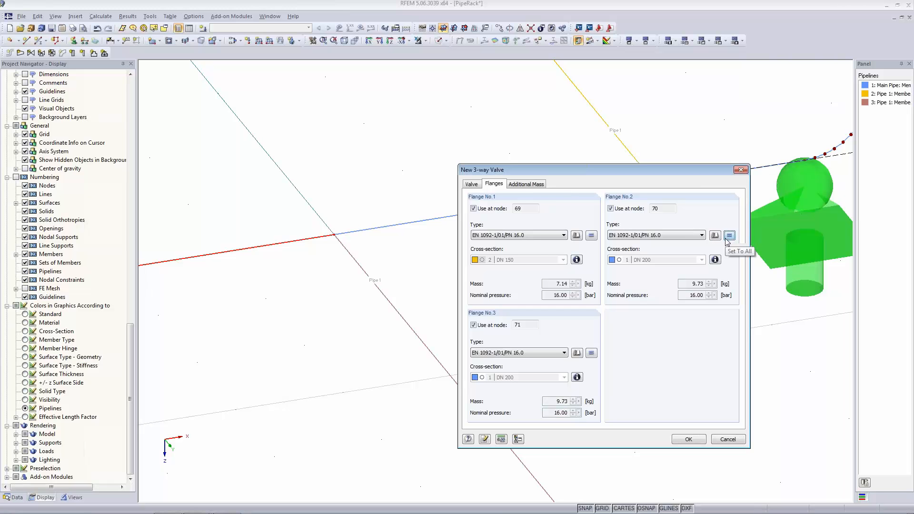
# Step: Review the additional mass settings and insert the 3-way valve at the branch junction
pyautogui.click(521, 186)
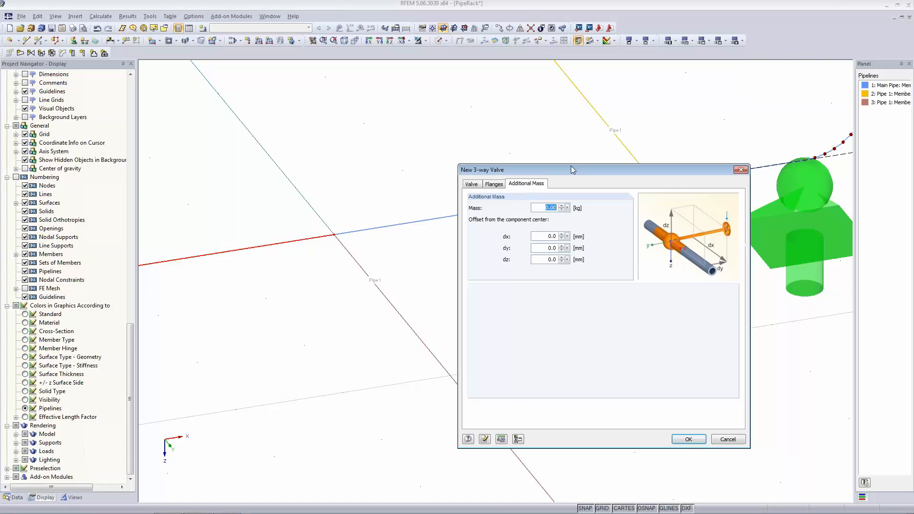
pyautogui.moveTo(574, 170); pyautogui.dragTo(476, 125)
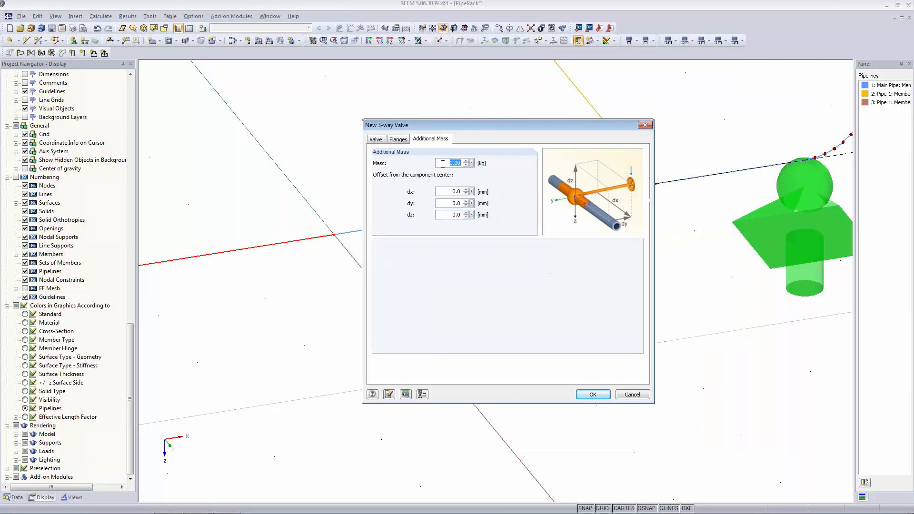
pyautogui.press('Return')
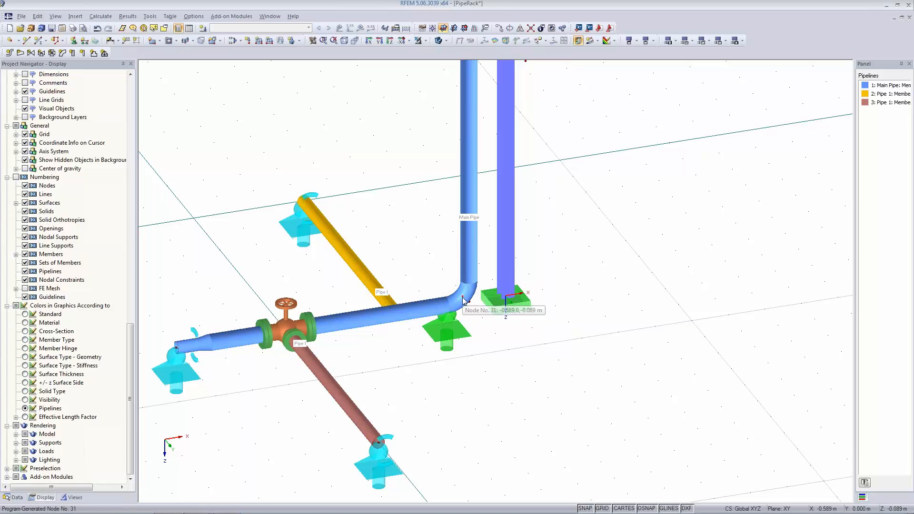
pyautogui.scroll(-5, 464, 300)
pyautogui.moveTo(463, 301); pyautogui.dragTo(374, 360, button='middle')
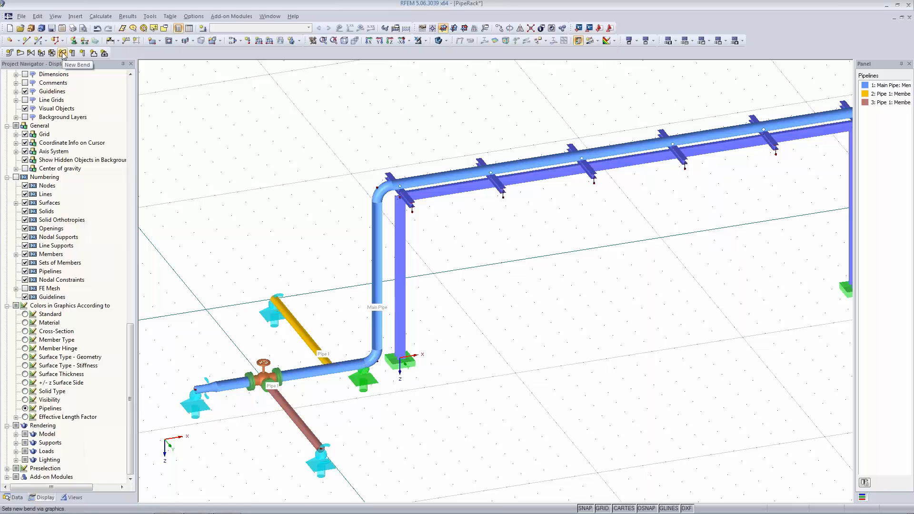
# Step: Insert a branch connection of type Unreinforced fabricated tee at the node where the yellow branch pipe meets the main pipe
pyautogui.scroll(5, 275, 409)
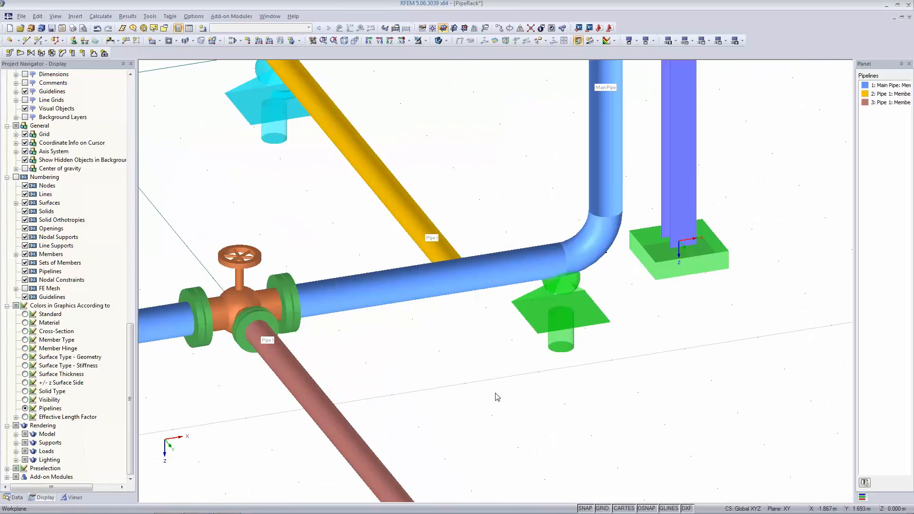
pyautogui.click(93, 53)
pyautogui.click(440, 155)
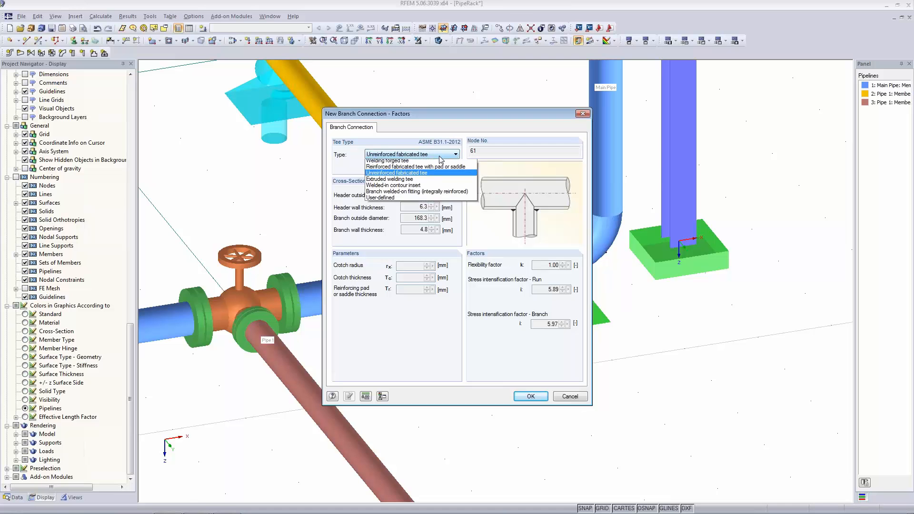
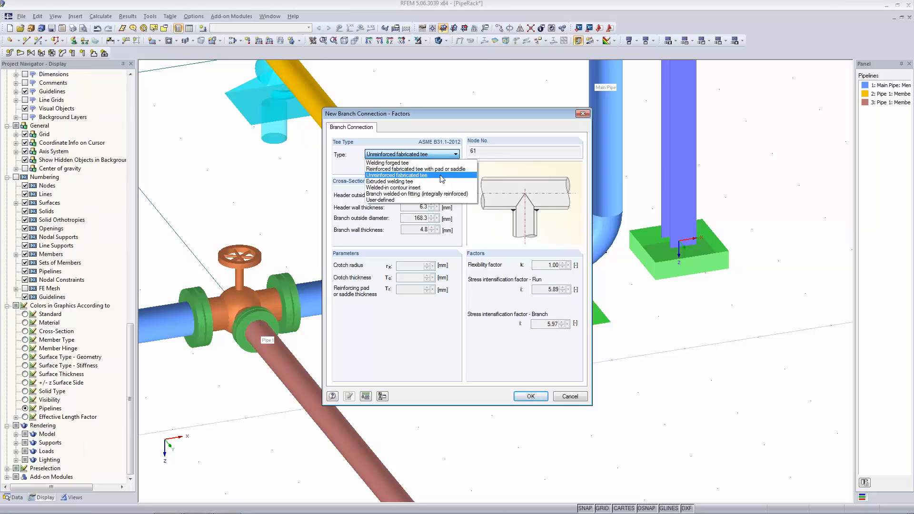
pyautogui.click(440, 175)
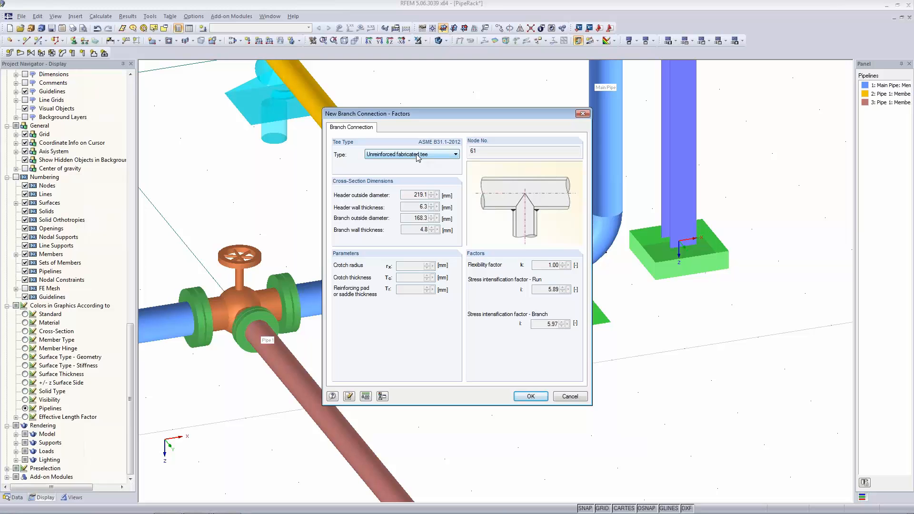
pyautogui.click(529, 398)
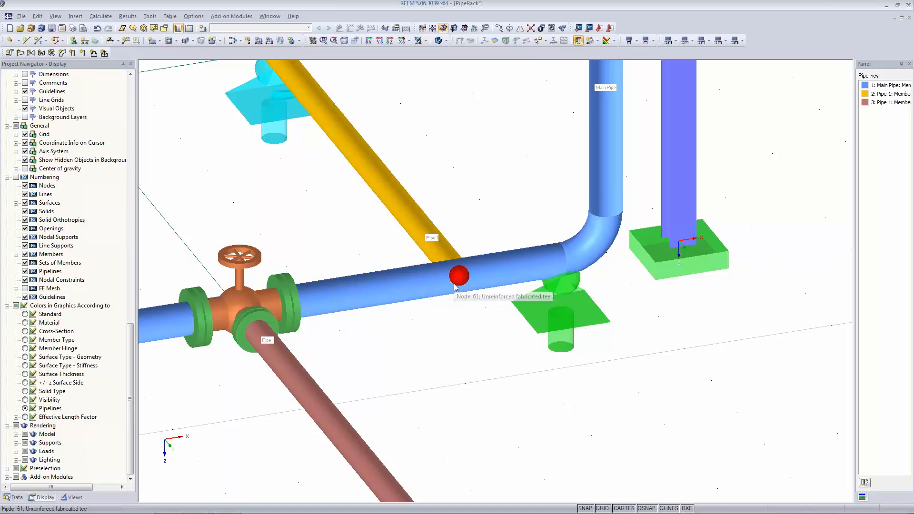
# Step: Look over the complete pipe rack model with its pipelines, valves, branch connection and supports
pyautogui.scroll(-10, 485, 385)
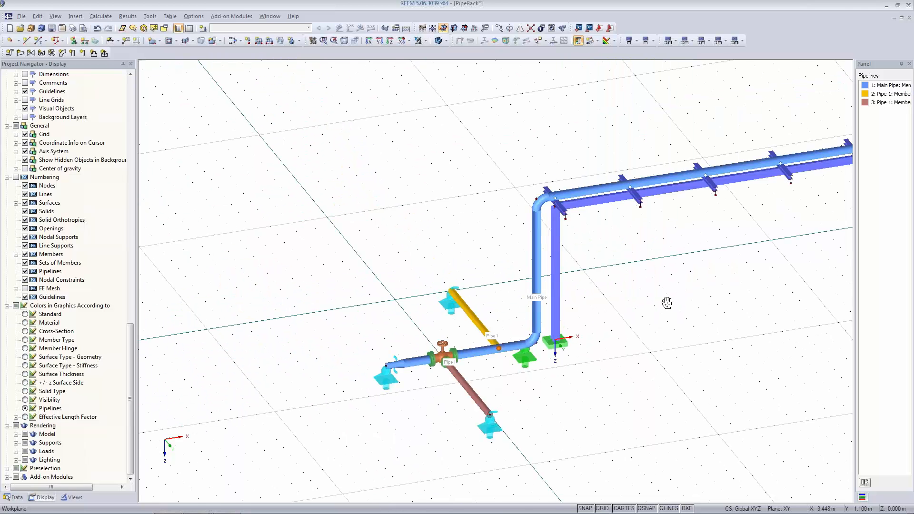
pyautogui.moveTo(665, 302); pyautogui.dragTo(505, 271, button='middle')
pyautogui.scroll(1, 504, 272)
pyautogui.scroll(-2, 636, 281)
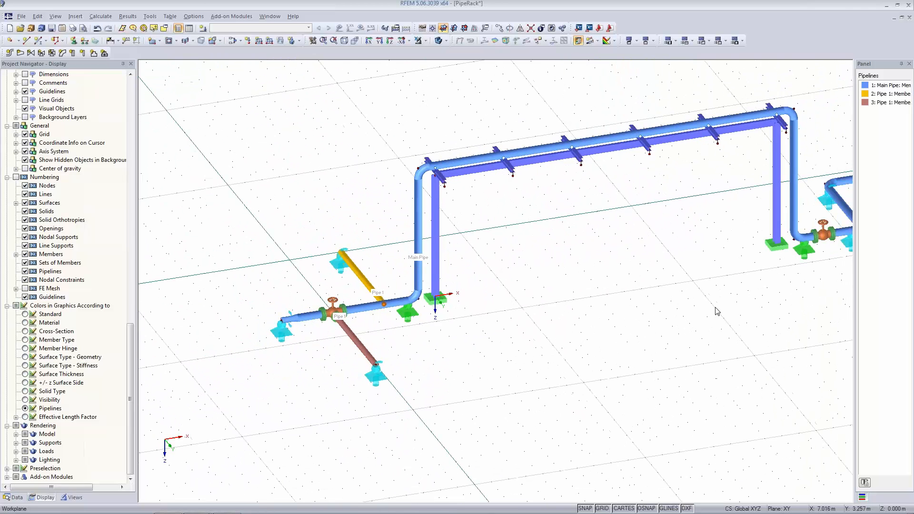
pyautogui.moveTo(650, 286); pyautogui.dragTo(516, 263, button='middle')
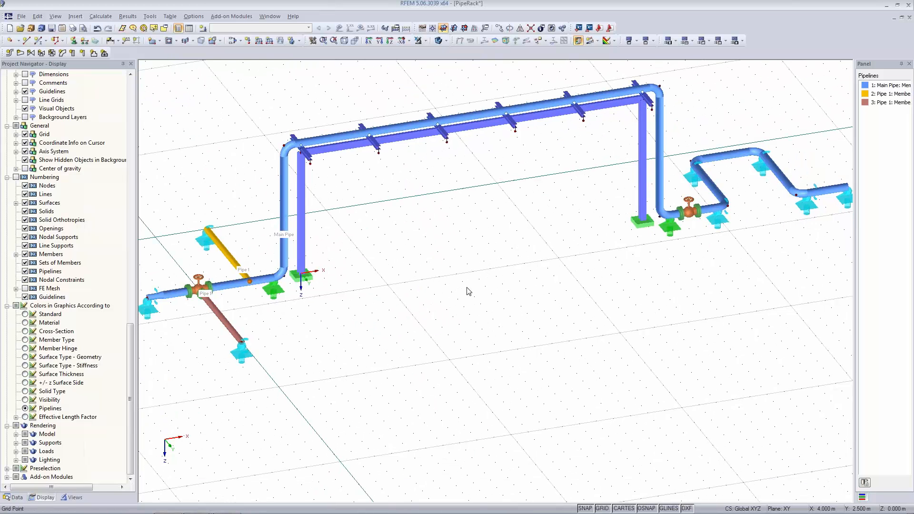
pyautogui.scroll(-1, 469, 288)
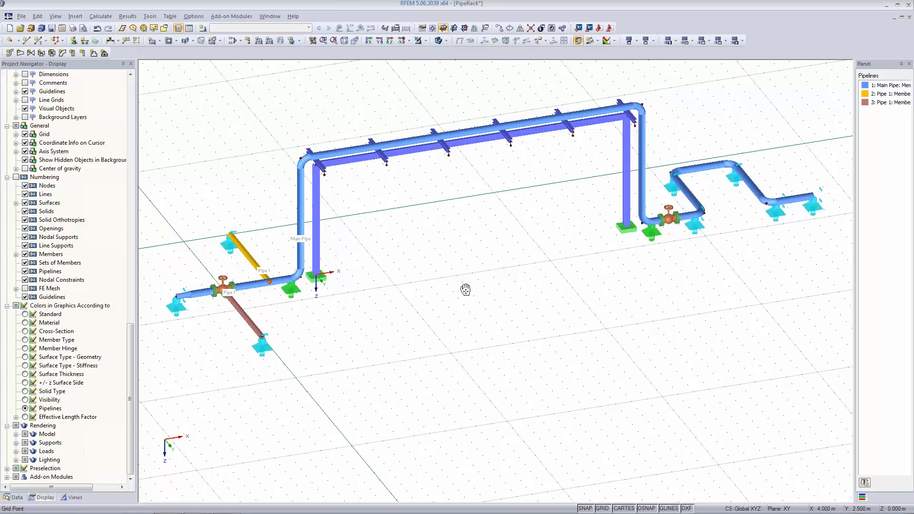
pyautogui.moveTo(468, 291); pyautogui.dragTo(472, 294, button='middle')
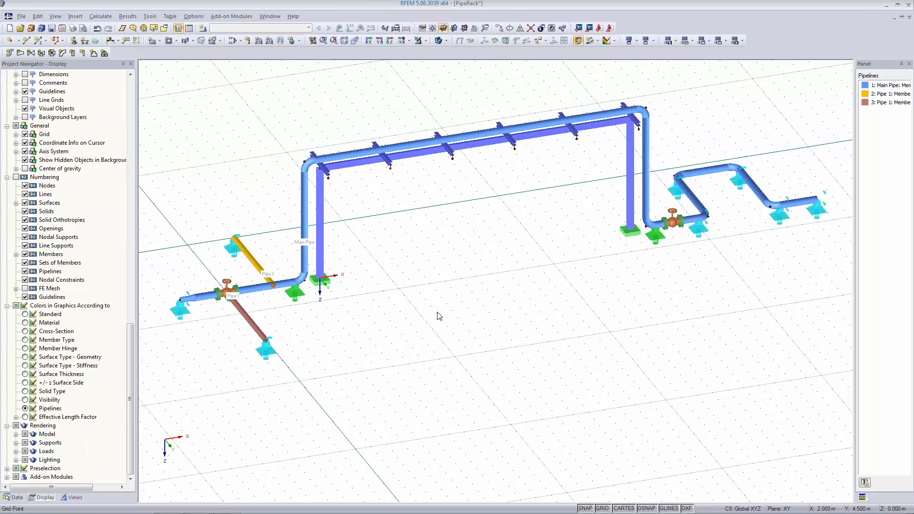
pyautogui.moveTo(441, 274)
pyautogui.mouseDown(button='middle')
pyautogui.moveTo(452, 304)
pyautogui.moveTo(441, 296)
pyautogui.moveTo(437, 267)
pyautogui.moveTo(445, 279)
pyautogui.mouseUp(button='middle')
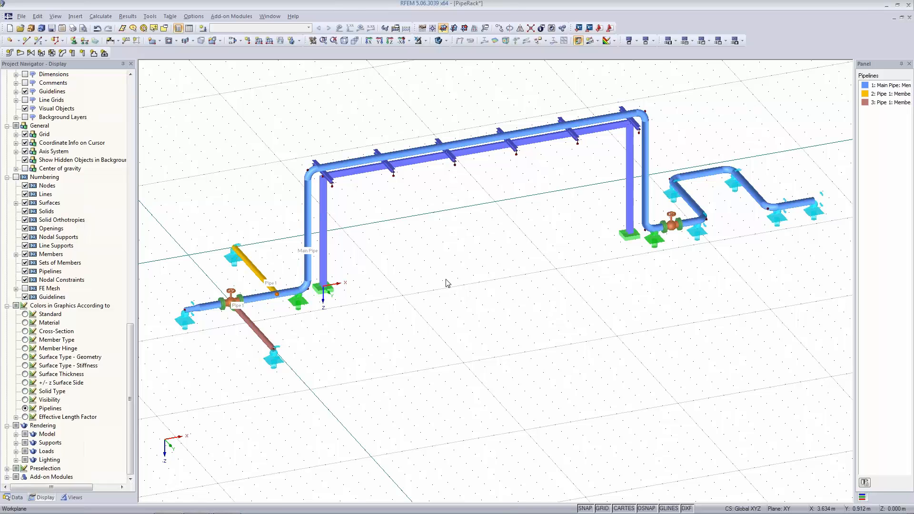
# Step: Create load case LC1 with the action category Pipe self-weight and the description "Pipe Self-Weight"
pyautogui.click(241, 41)
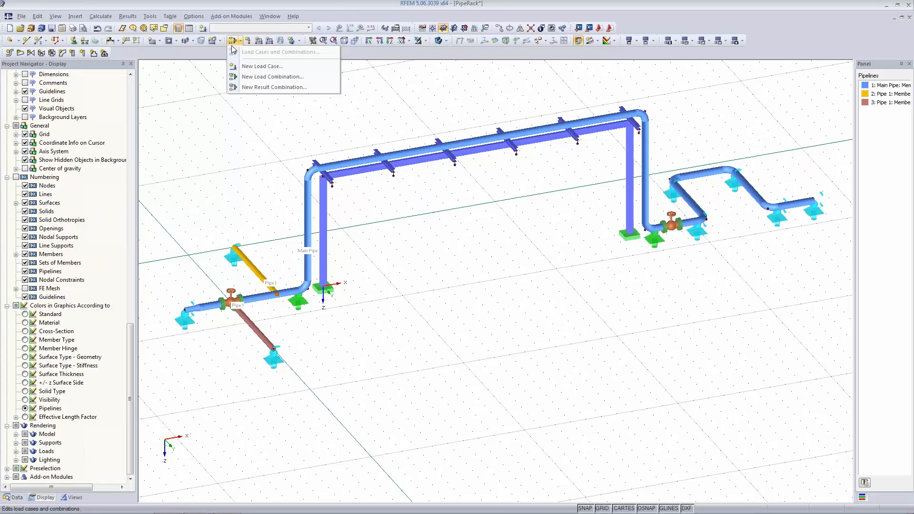
pyautogui.click(261, 66)
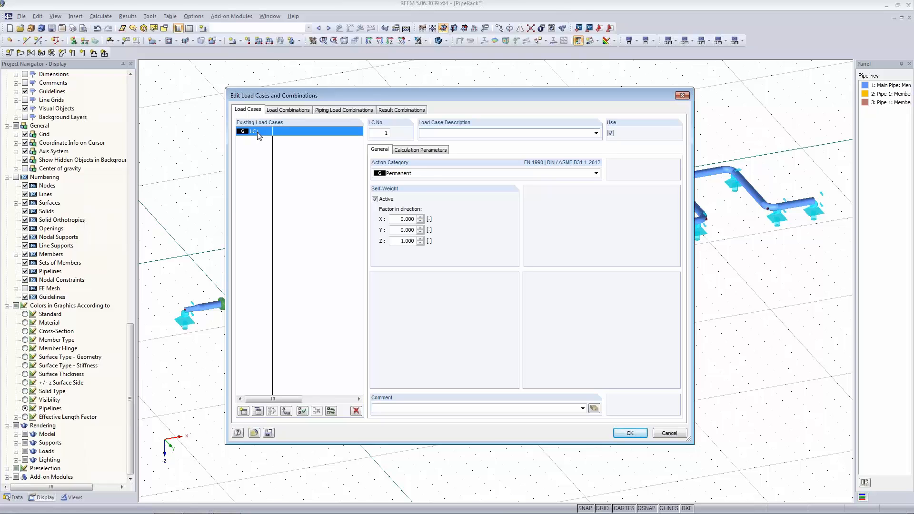
pyautogui.click(426, 176)
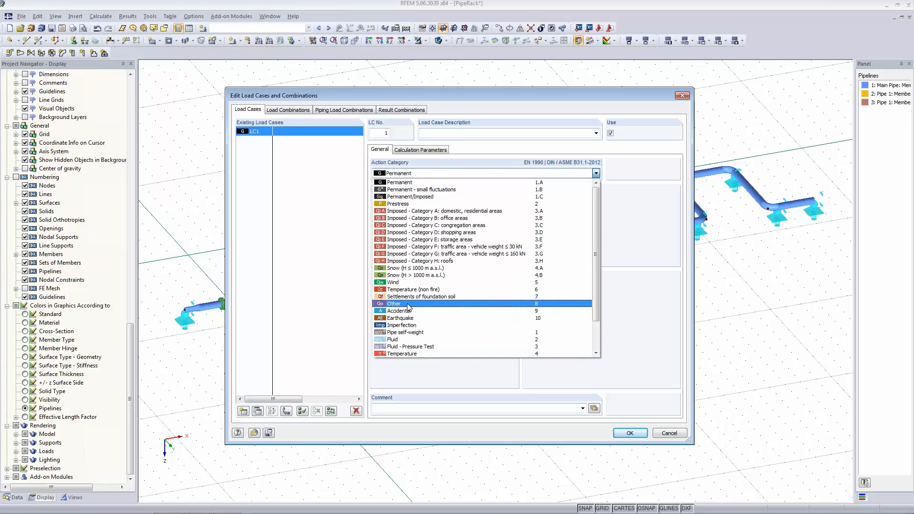
pyautogui.click(439, 332)
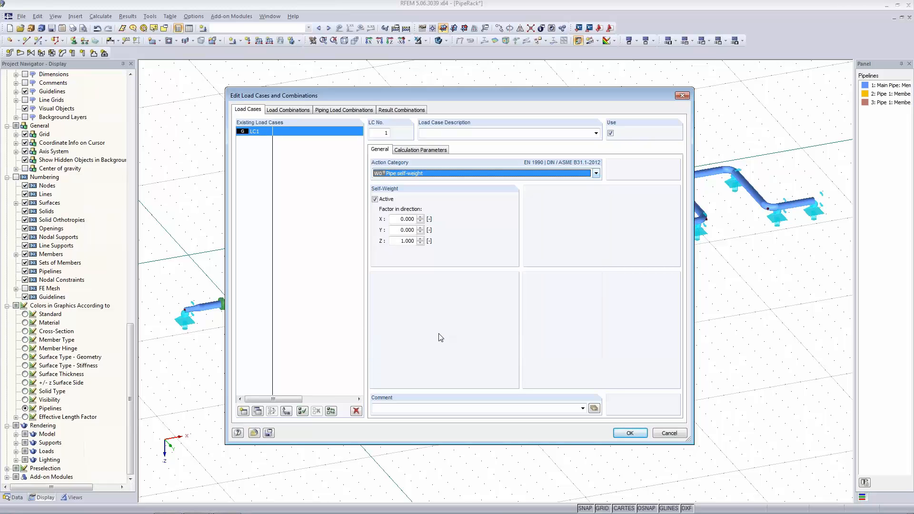
pyautogui.click(445, 134)
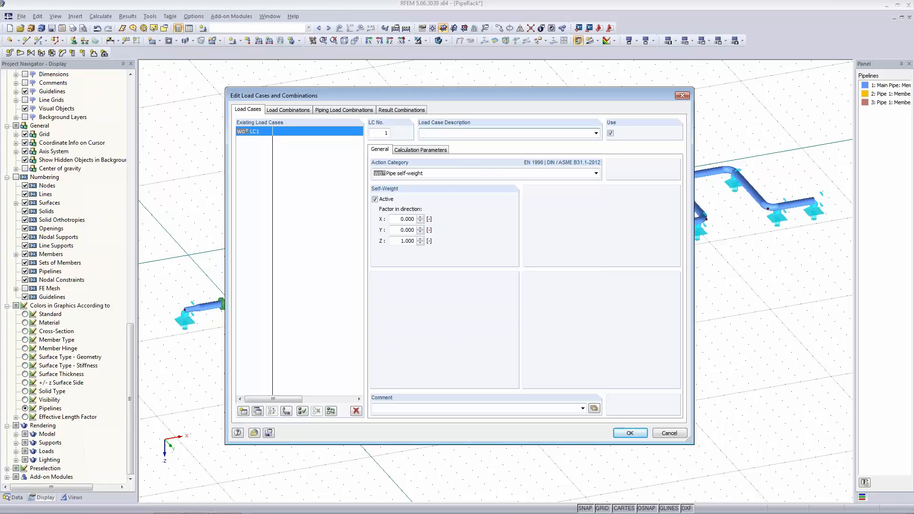
pyautogui.write('Pipe Self-Weight')
# Step: Add load case LC2 with the action category Fluid and the description "Fluid in Pipe"
pyautogui.click(243, 411)
pyautogui.click(416, 174)
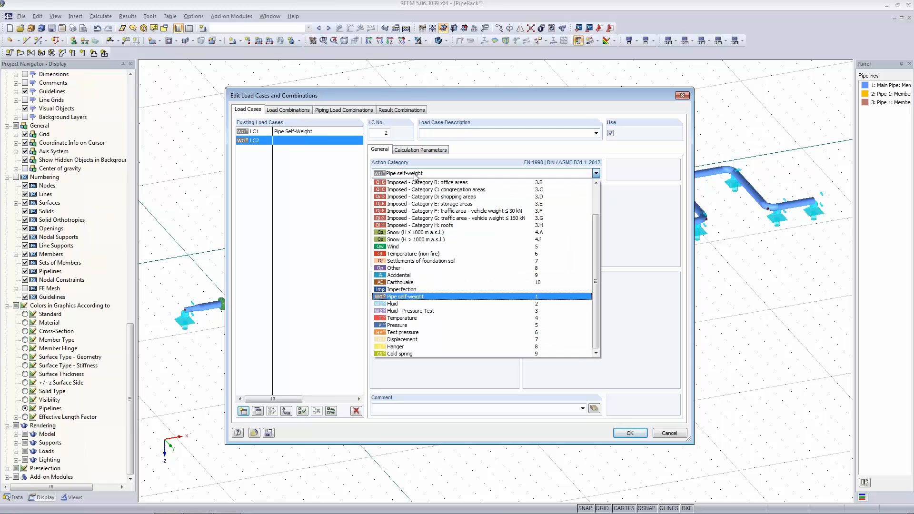
pyautogui.click(422, 304)
pyautogui.click(449, 132)
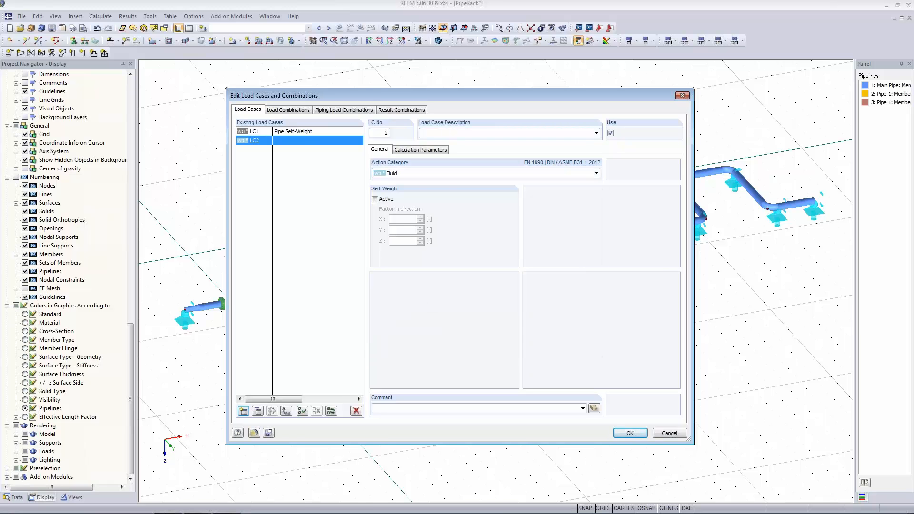
pyautogui.write('n Pipe')
# Step: Add load case LC3 "T1" with the action category Temperature and copy it as LC4 "T2"
pyautogui.click(243, 411)
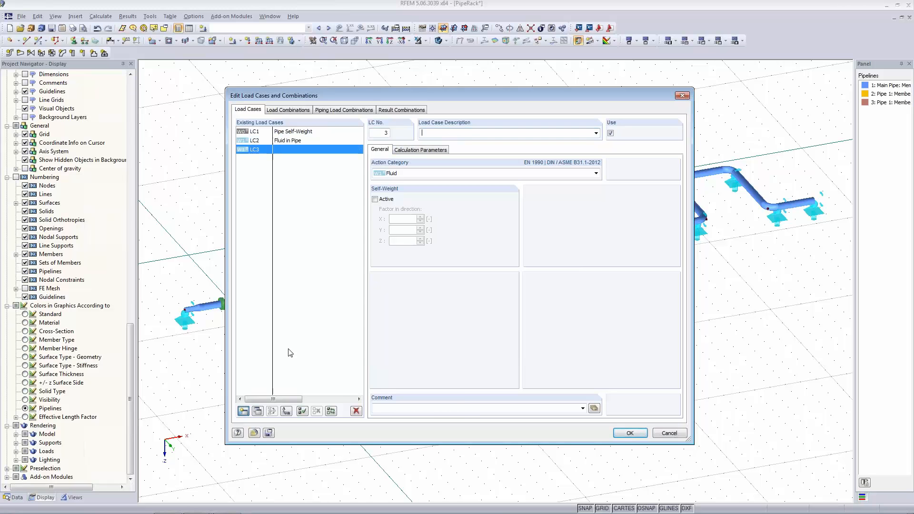
pyautogui.click(398, 174)
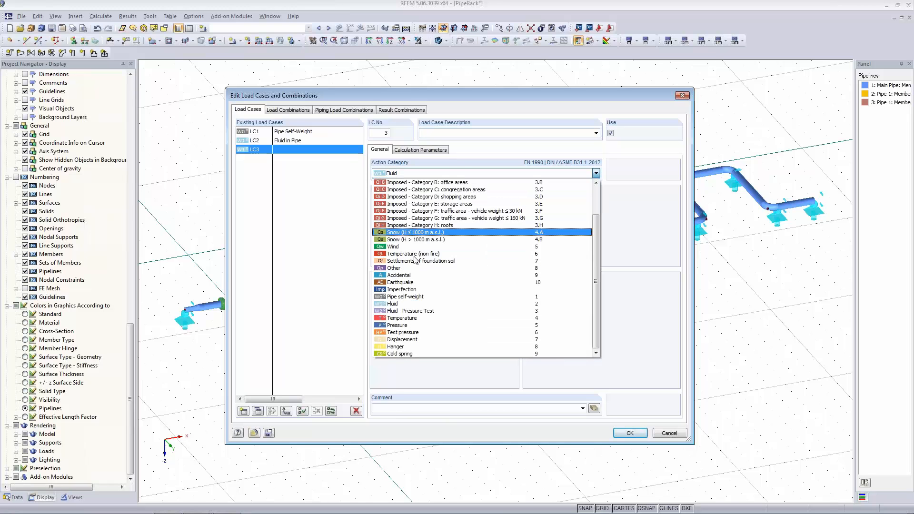
pyautogui.click(412, 317)
pyautogui.click(439, 135)
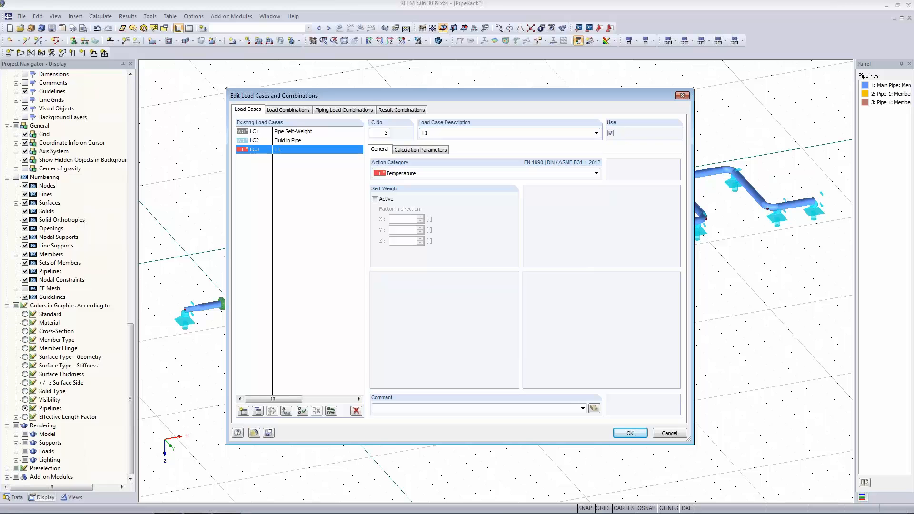
pyautogui.click(257, 412)
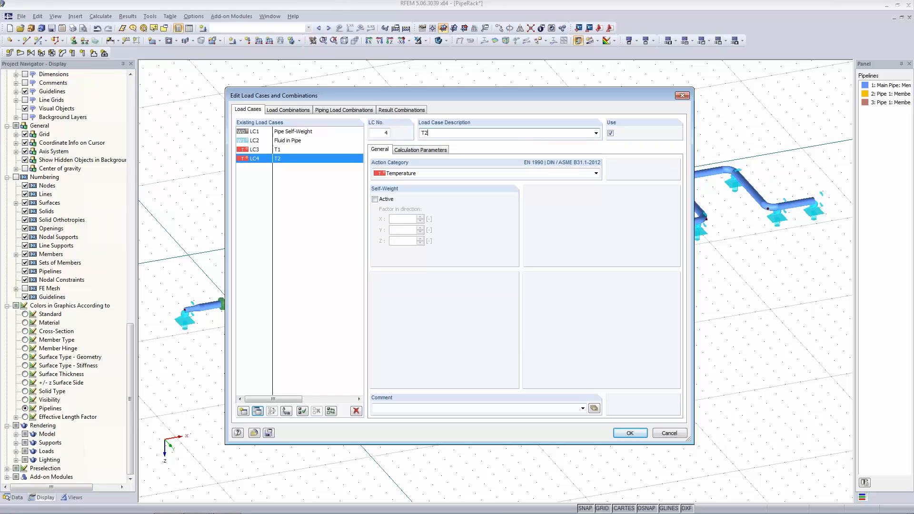
# Step: Add load case LC5 "P1" with the action category Pressure and copy it as LC6 "P2"
pyautogui.click(243, 411)
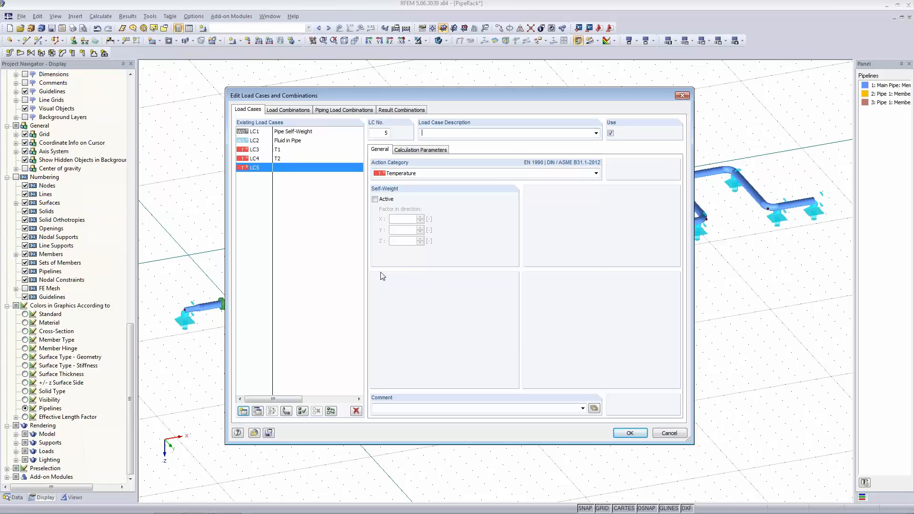
pyautogui.click(445, 175)
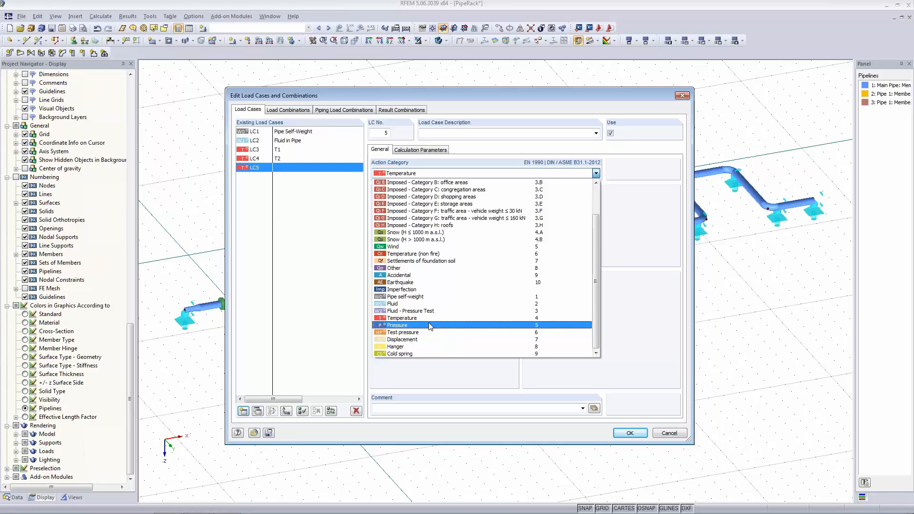
pyautogui.click(431, 325)
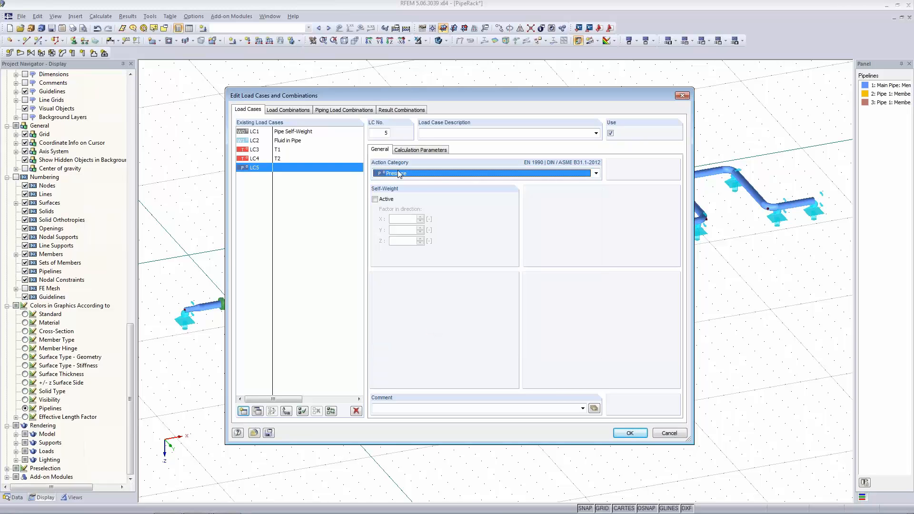
pyautogui.click(449, 133)
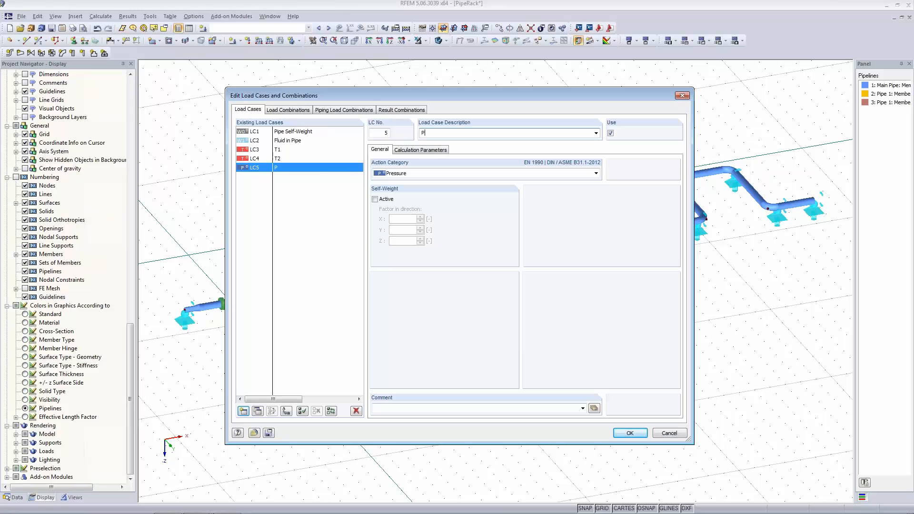
pyautogui.click(257, 410)
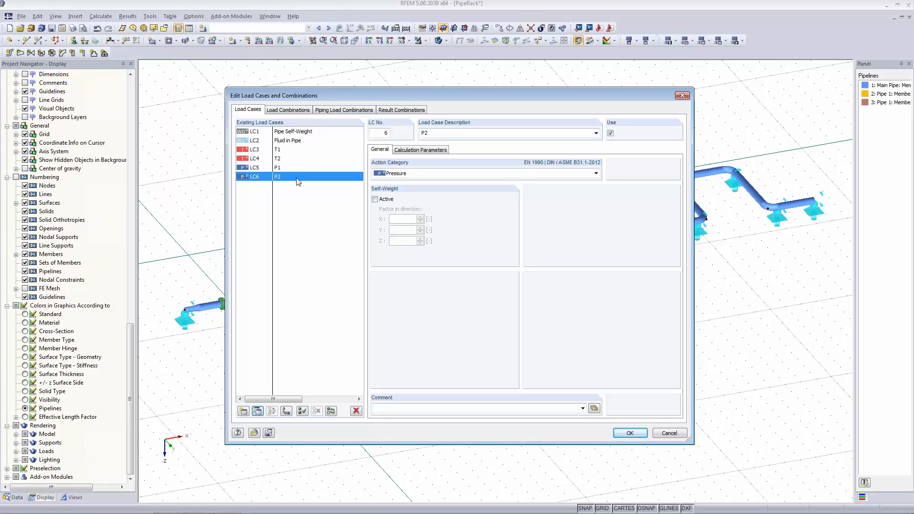
# Step: Start grouping the simultaneously acting thermal and pressure load cases, and pair LC3 - T1 with LC5 - P1
pyautogui.click(287, 111)
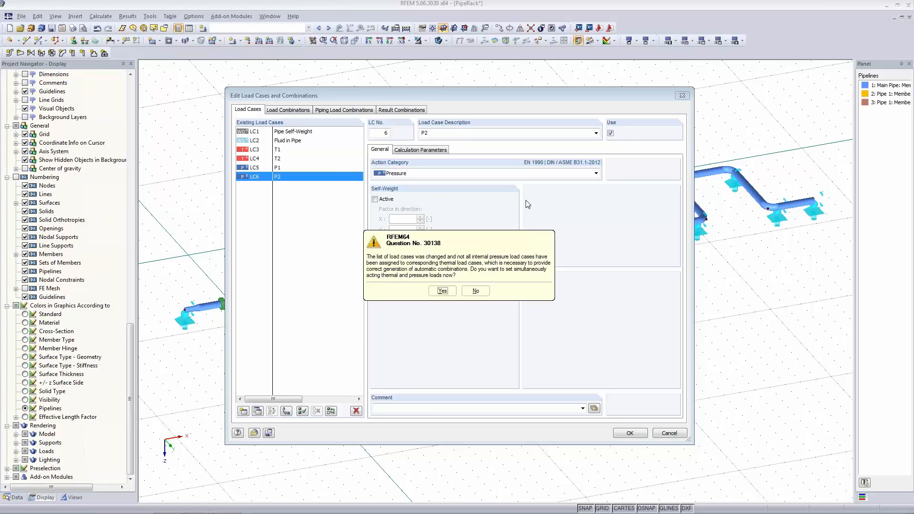
pyautogui.click(442, 291)
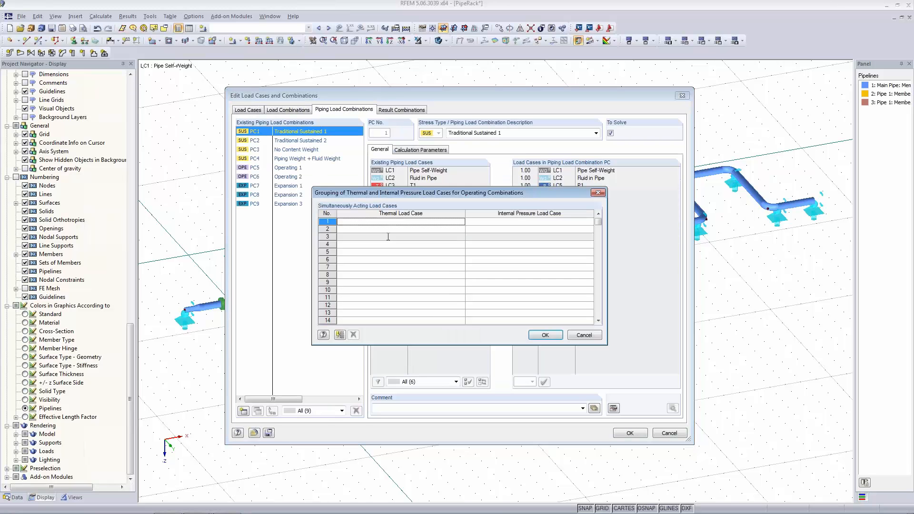
pyautogui.click(461, 222)
pyautogui.click(430, 227)
pyautogui.click(562, 222)
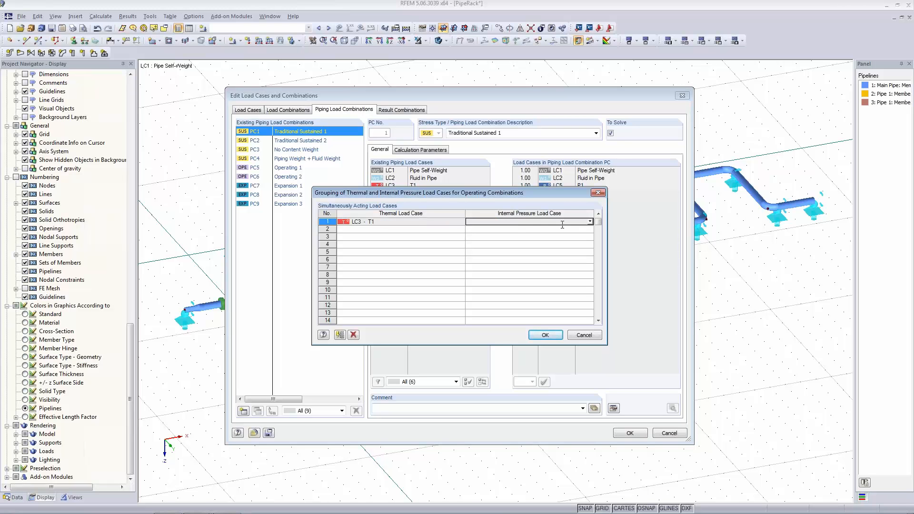
pyautogui.click(590, 222)
pyautogui.click(523, 229)
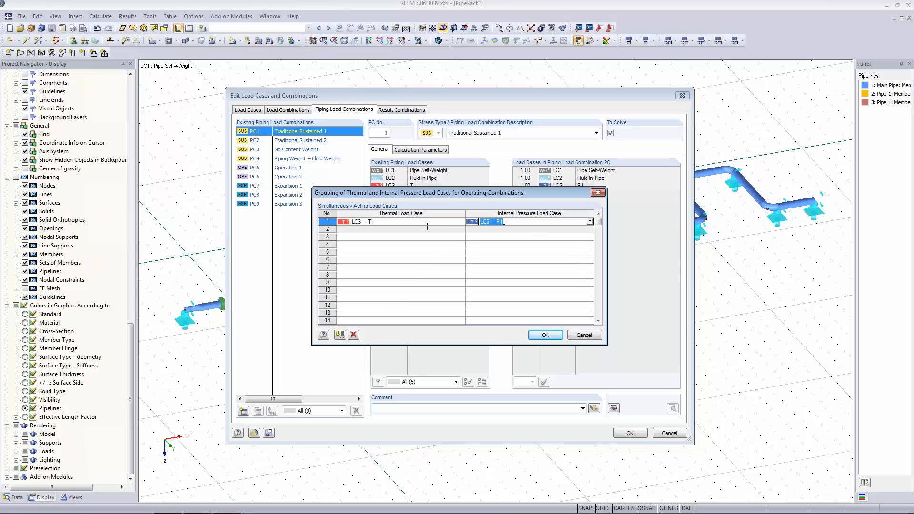
# Step: Pair thermal load case LC4 - T2 with internal pressure load case LC6 - P2 and accept the grouping
pyautogui.click(447, 230)
pyautogui.click(461, 230)
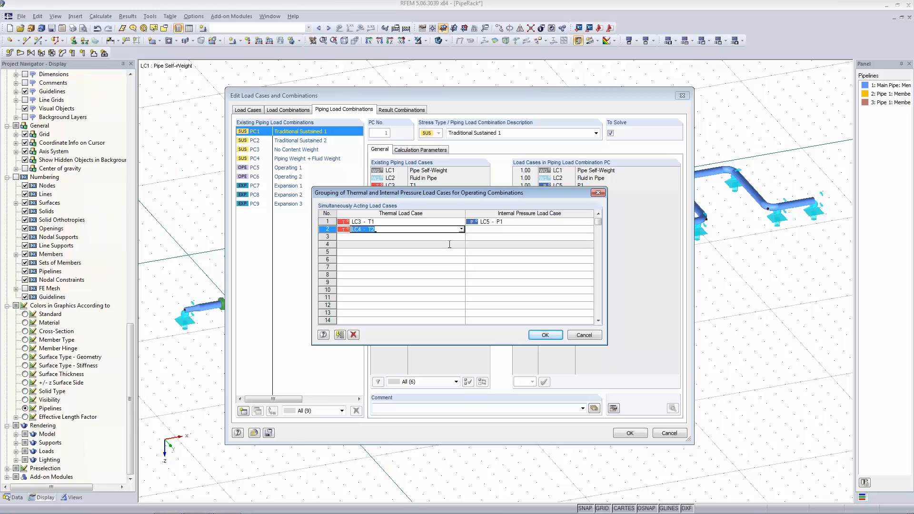
pyautogui.click(428, 244)
pyautogui.click(581, 231)
pyautogui.click(589, 229)
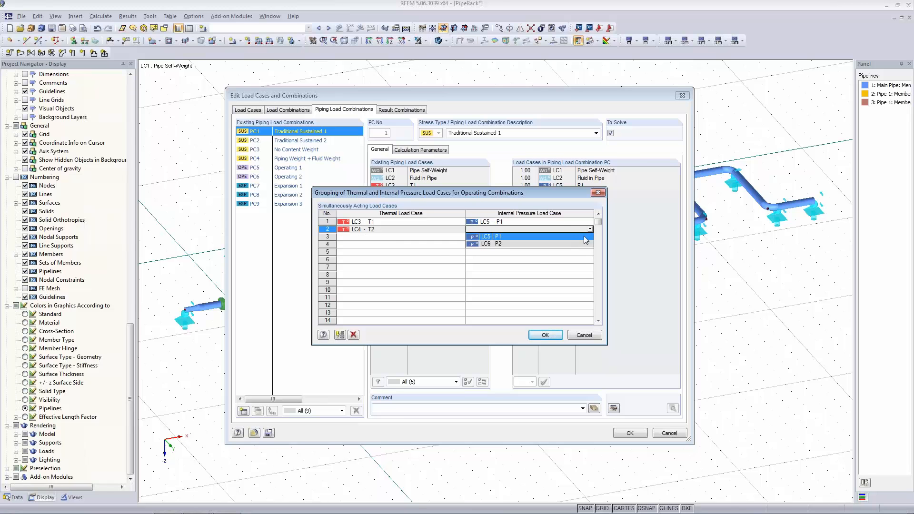
pyautogui.click(580, 244)
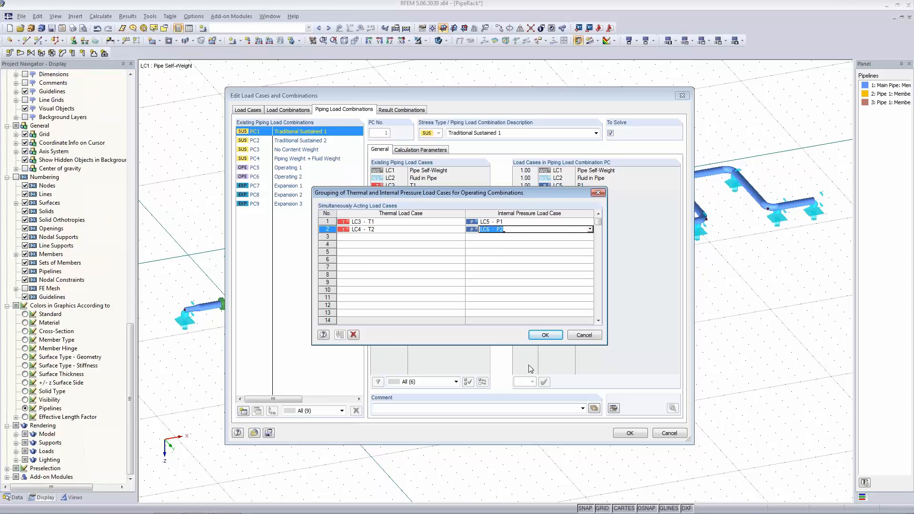
pyautogui.click(545, 335)
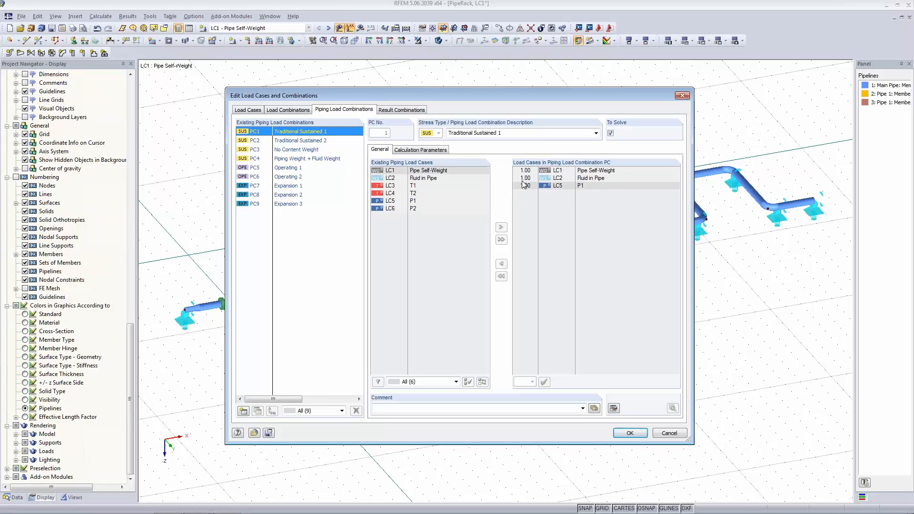
# Step: Examine the load cases in piping load combinations PC2 to PC9, check the result combinations, and accept the load case and combination definitions
pyautogui.click(296, 141)
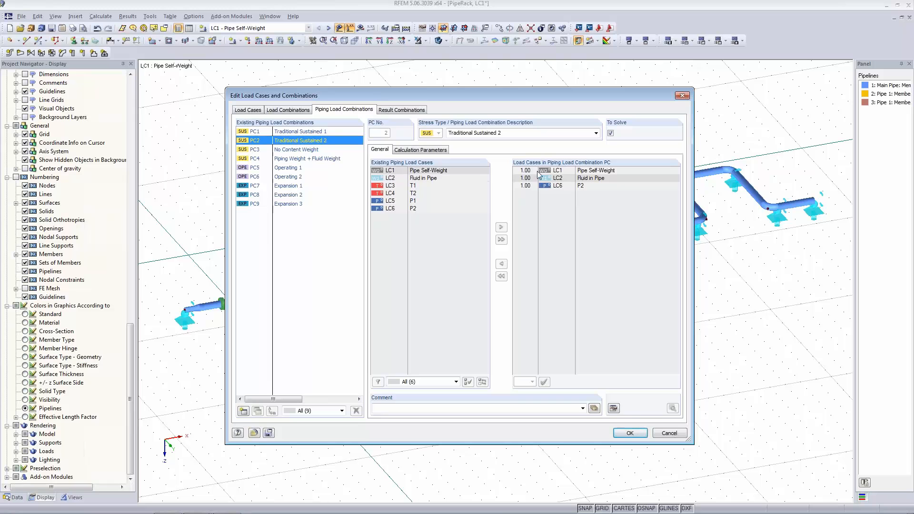
pyautogui.click(288, 152)
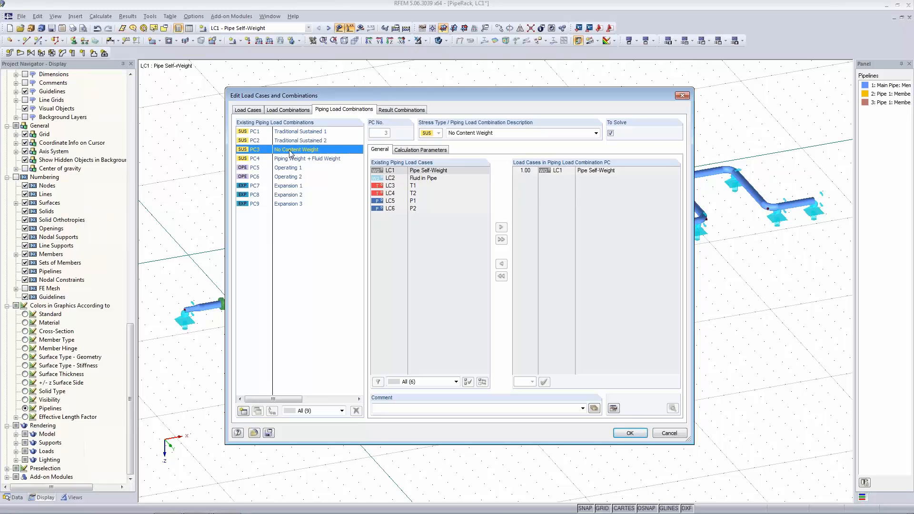
pyautogui.click(288, 162)
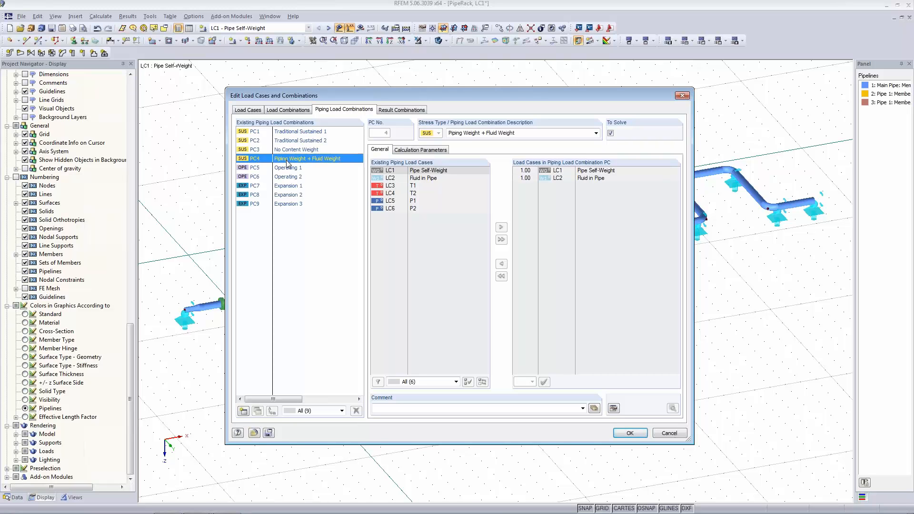
pyautogui.click(288, 170)
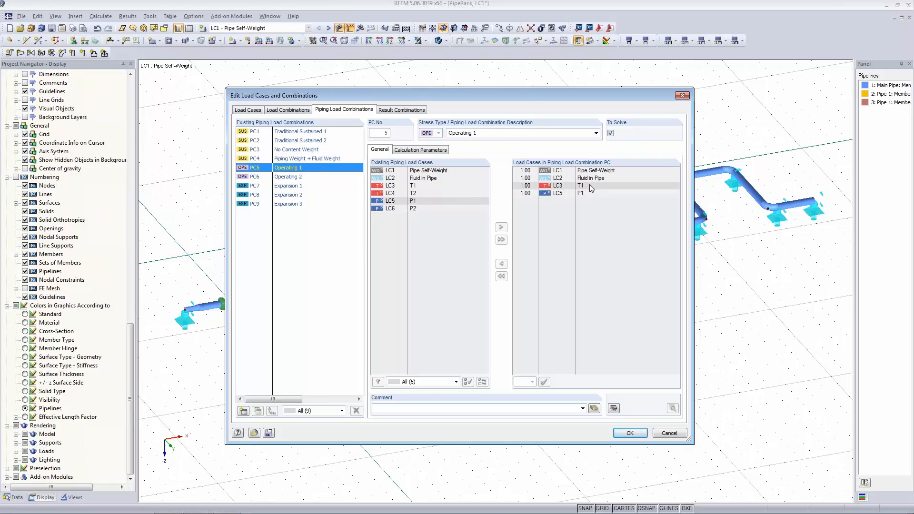
pyautogui.click(303, 178)
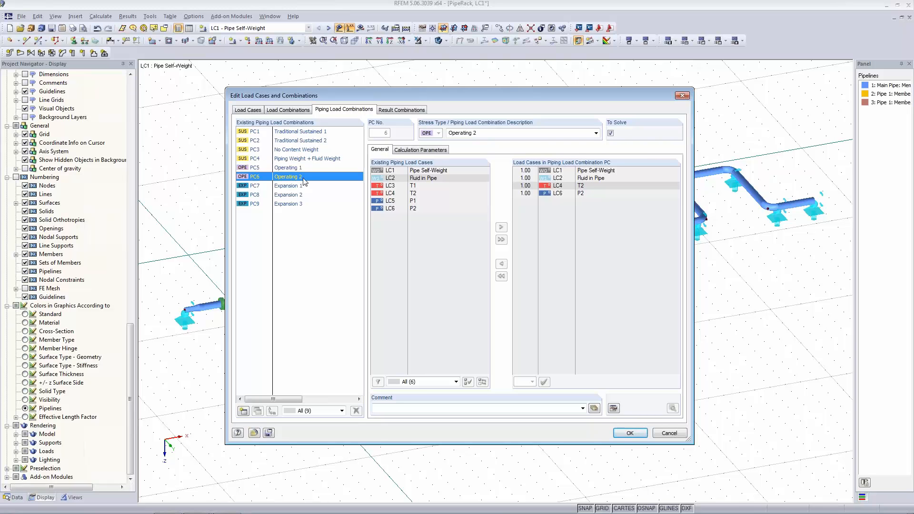
pyautogui.click(303, 186)
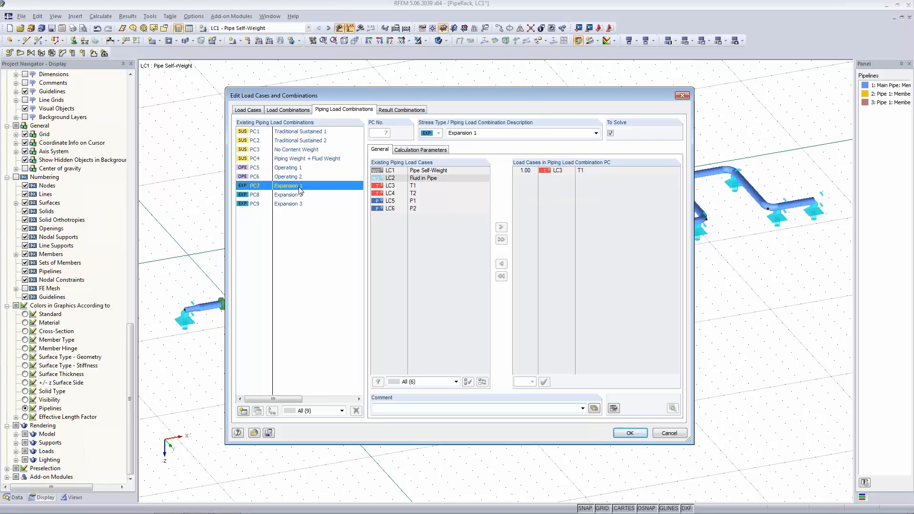
pyautogui.click(298, 195)
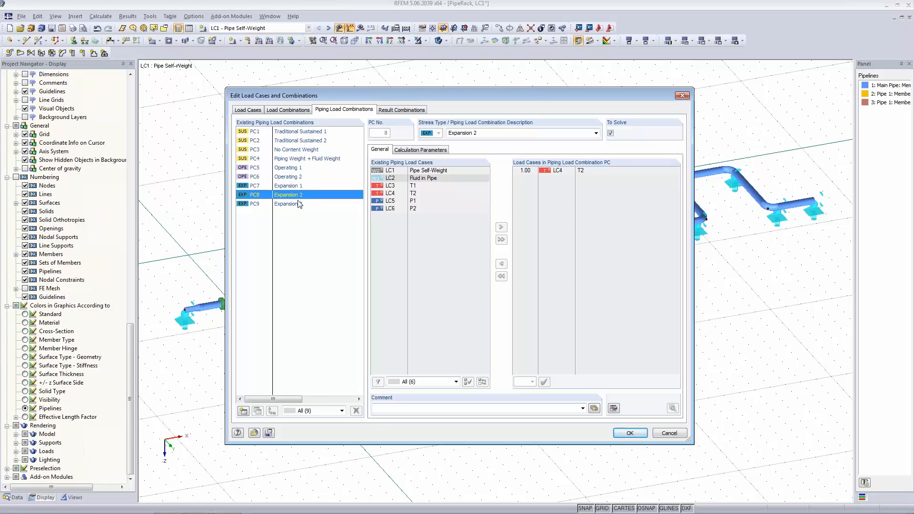
pyautogui.click(298, 203)
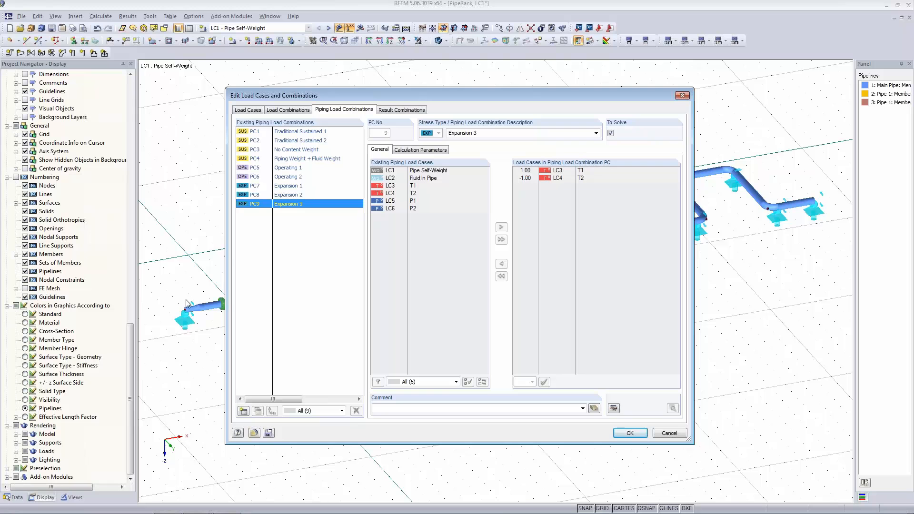
pyautogui.click(412, 111)
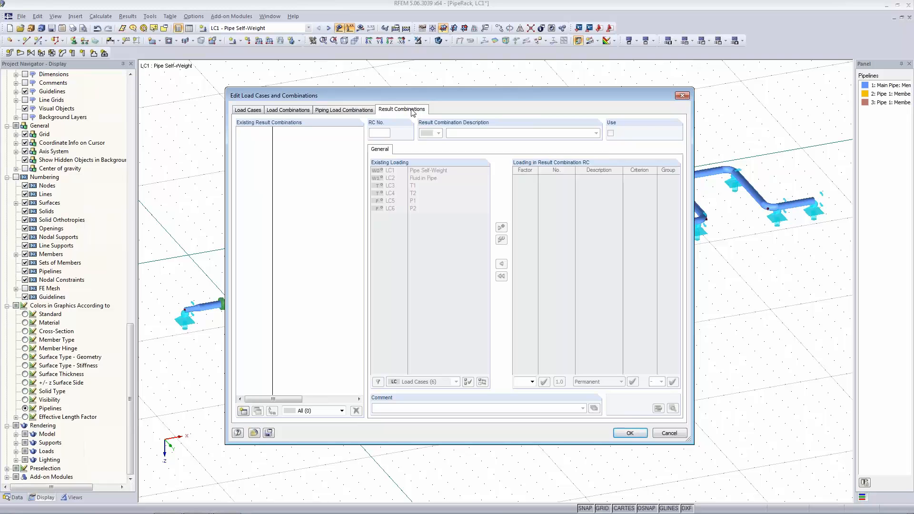
pyautogui.click(628, 433)
# Step: Review the Piping Analysis settings in the options of the PipeRack model's general data, leaving them as they are
pyautogui.moveTo(132, 384); pyautogui.dragTo(132, 139)
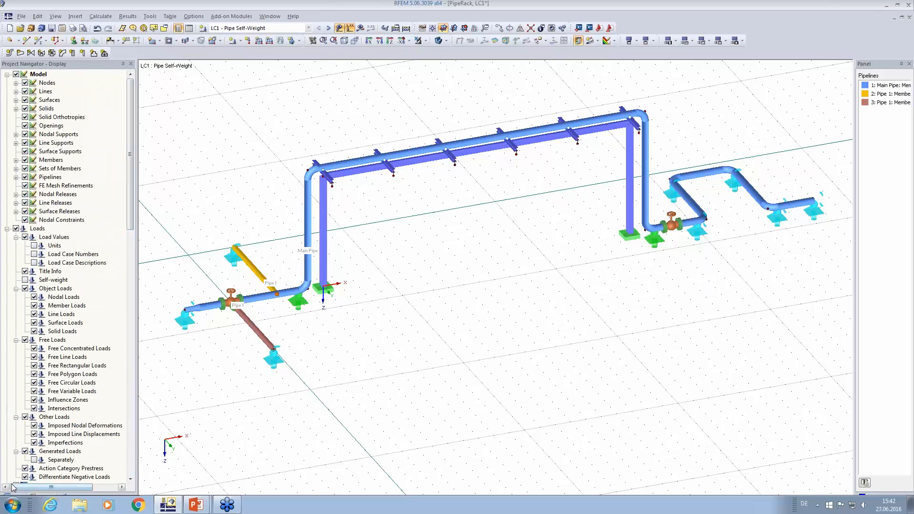
pyautogui.click(14, 497)
pyautogui.rightClick(39, 84)
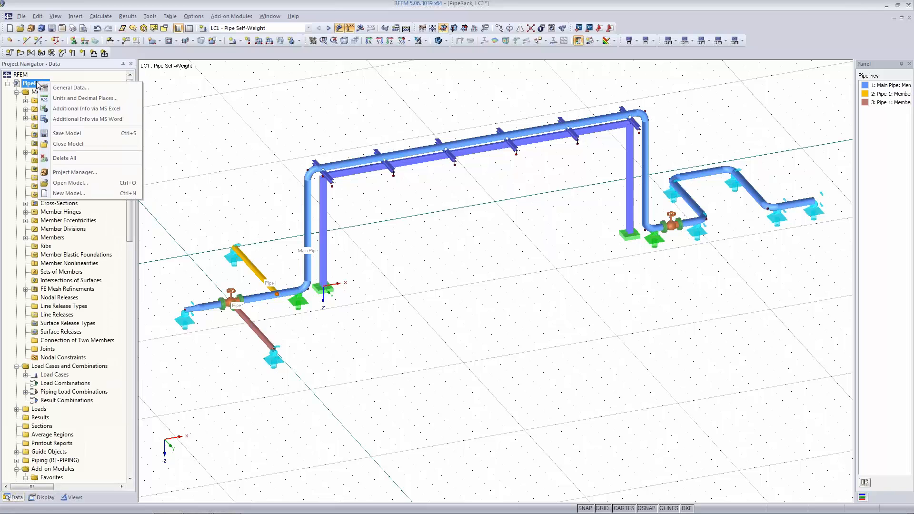
pyautogui.click(62, 88)
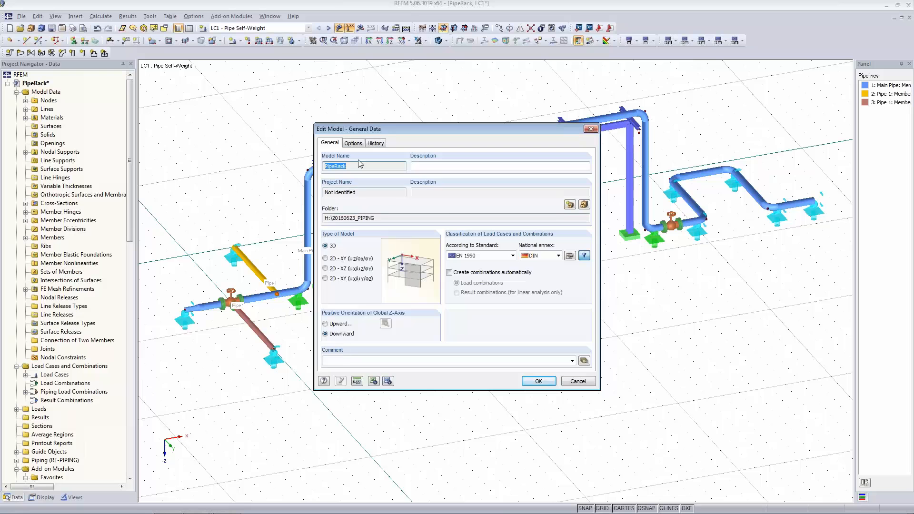
pyautogui.click(353, 143)
pyautogui.click(412, 193)
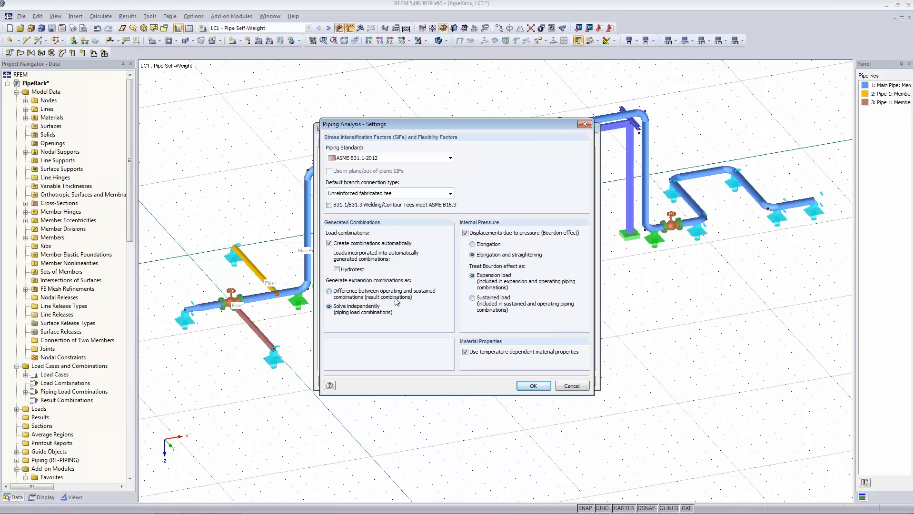
pyautogui.click(562, 386)
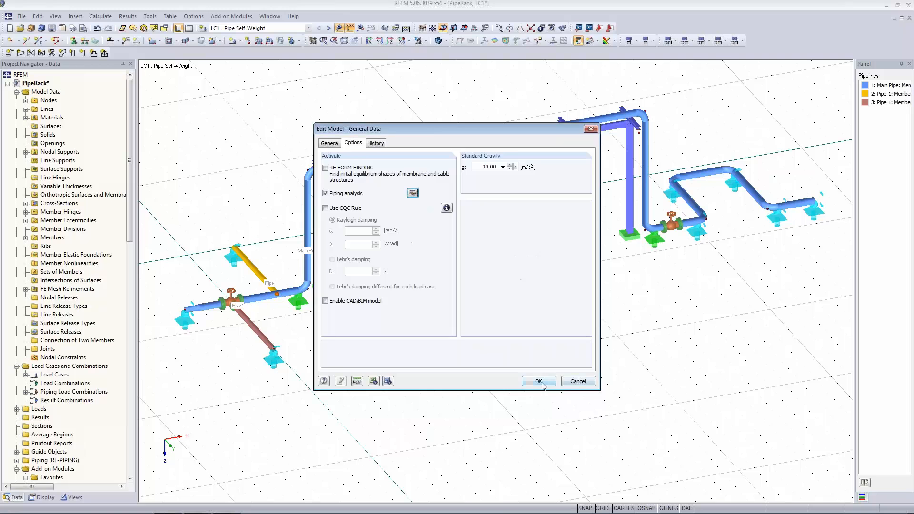
pyautogui.click(543, 383)
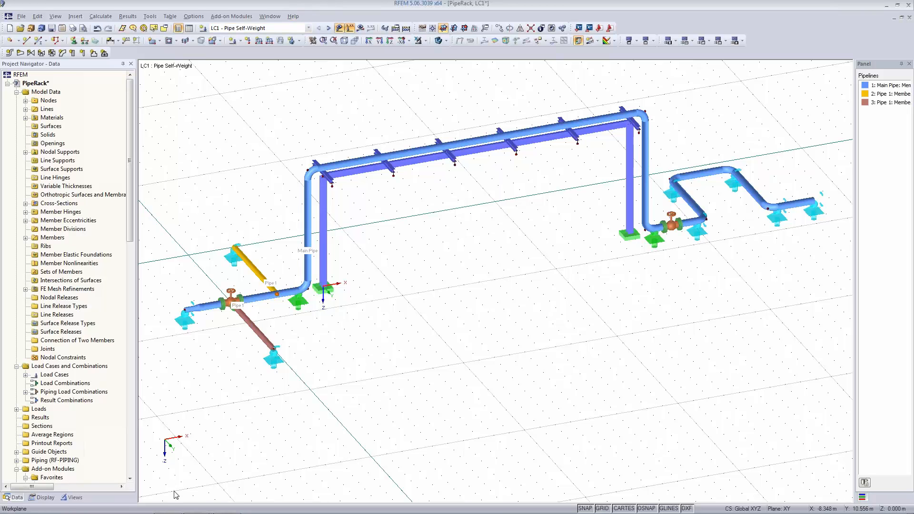
# Step: Restrict the visible objects to all three pipelines using the generated Pipelines visibility
pyautogui.click(48, 497)
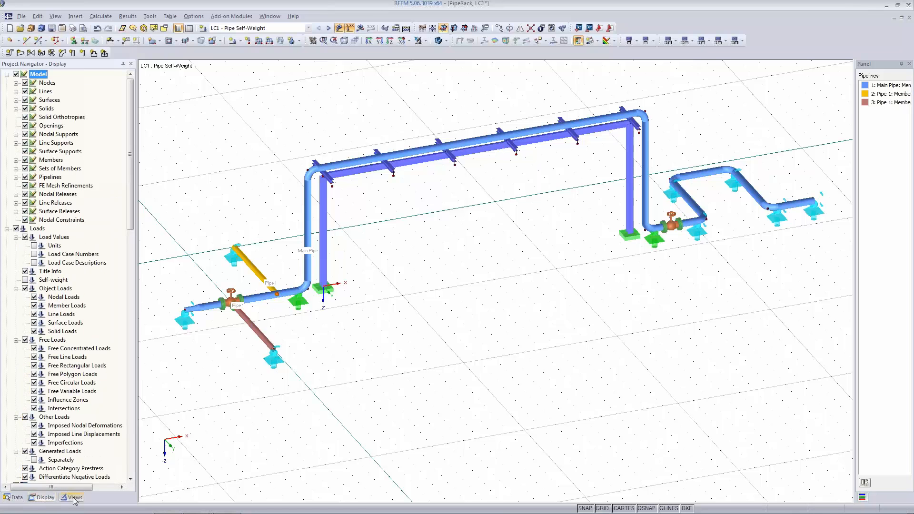
pyautogui.click(74, 498)
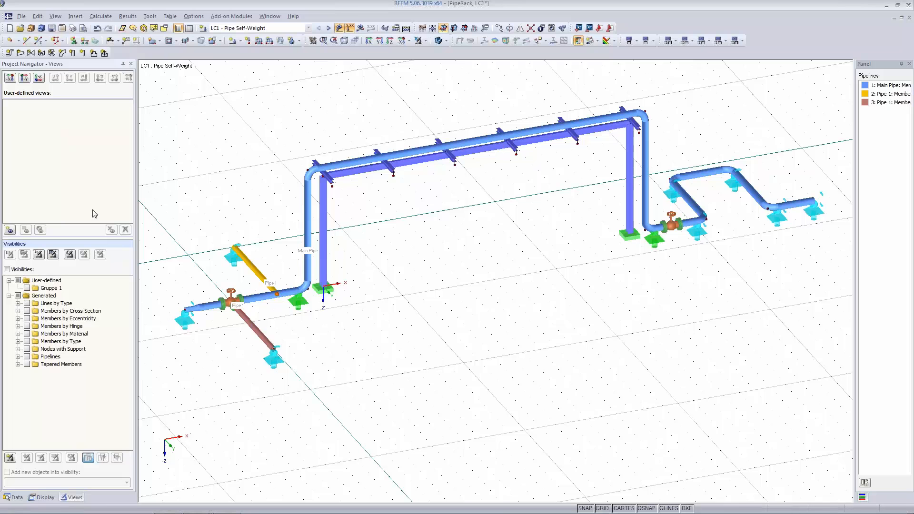
pyautogui.click(424, 40)
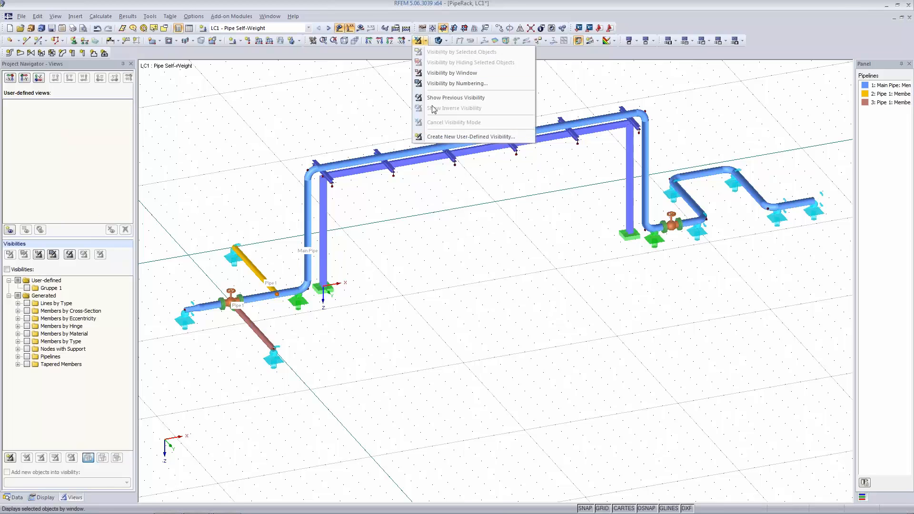
pyautogui.click(92, 385)
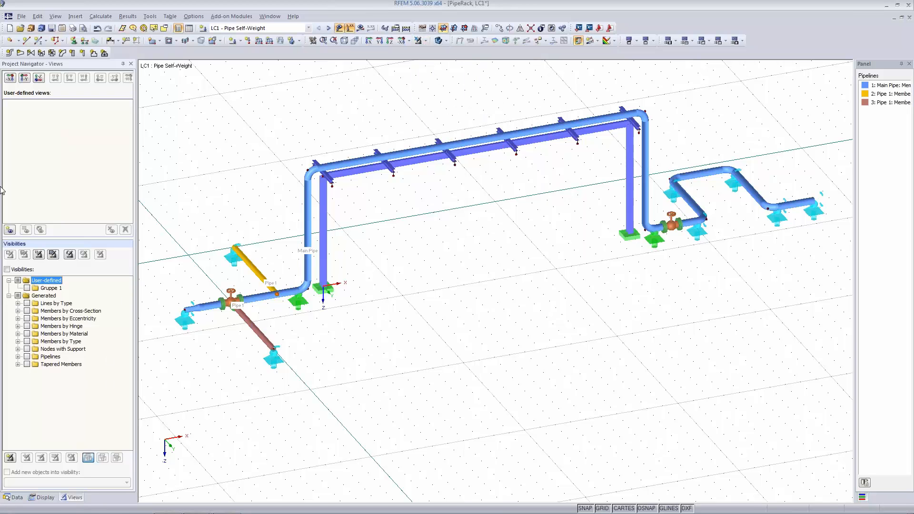
pyautogui.click(18, 356)
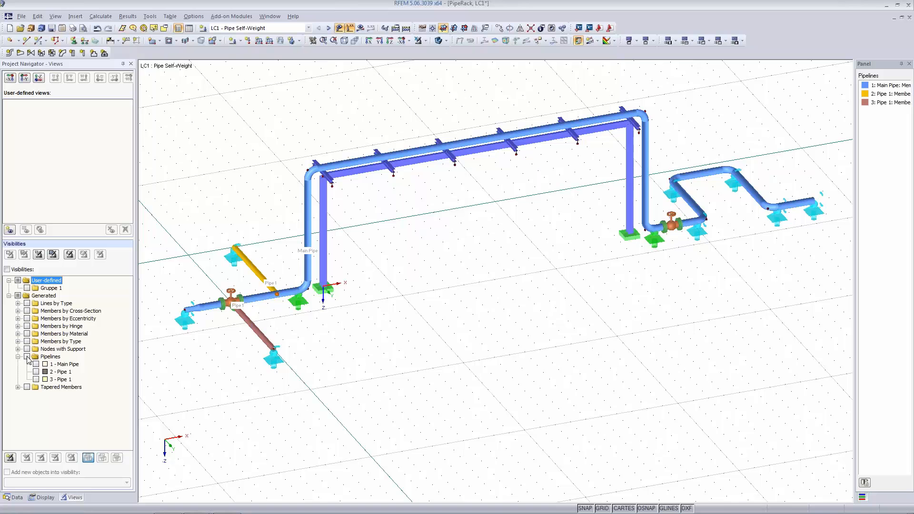
pyautogui.click(27, 357)
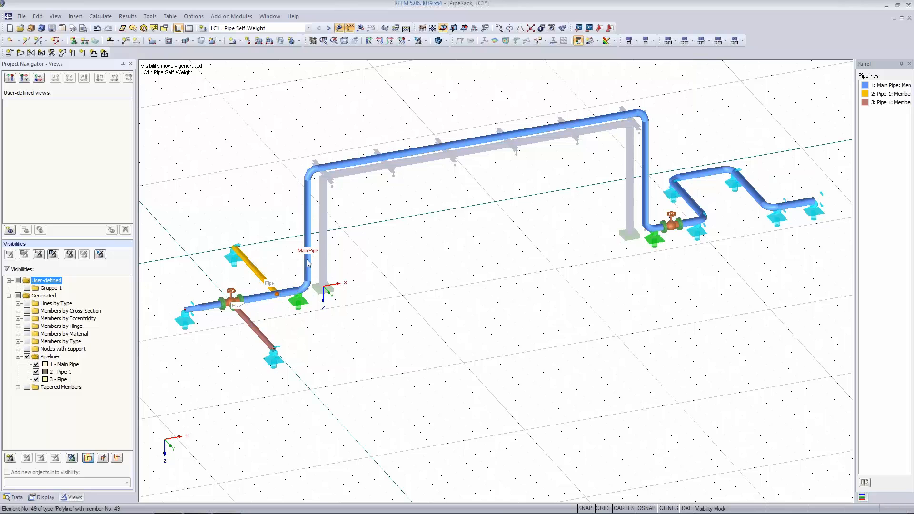
# Step: Select all visible pipelines with their supports and valves, and activate load case LC2 - Fluid in Pipe
pyautogui.click(475, 155)
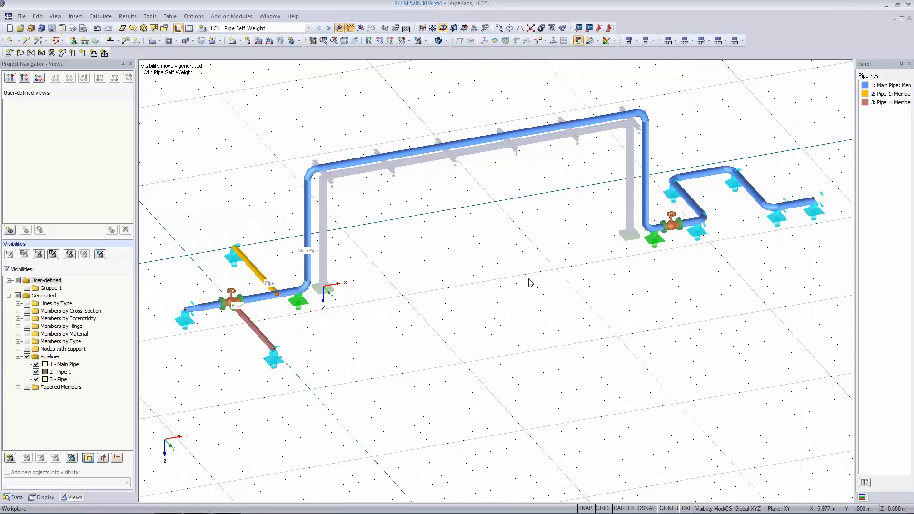
pyautogui.scroll(-3, 528, 283)
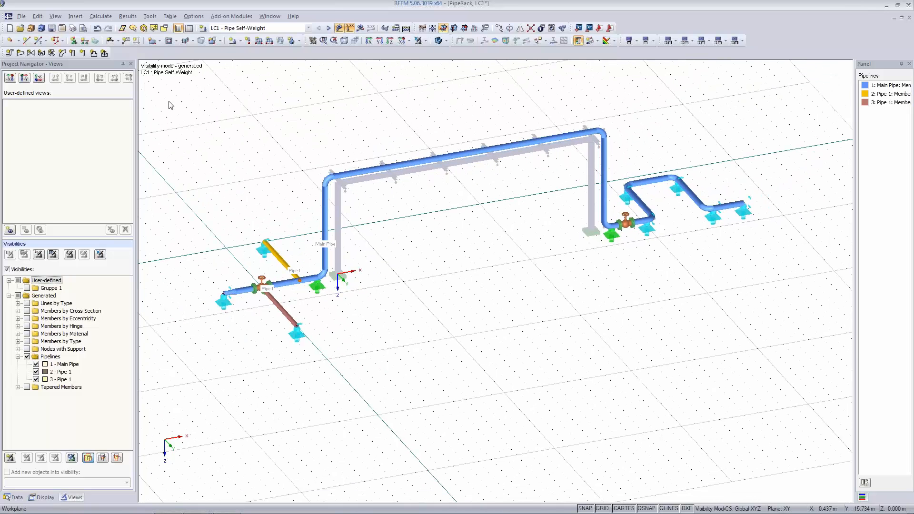
pyautogui.moveTo(168, 101); pyautogui.dragTo(768, 385)
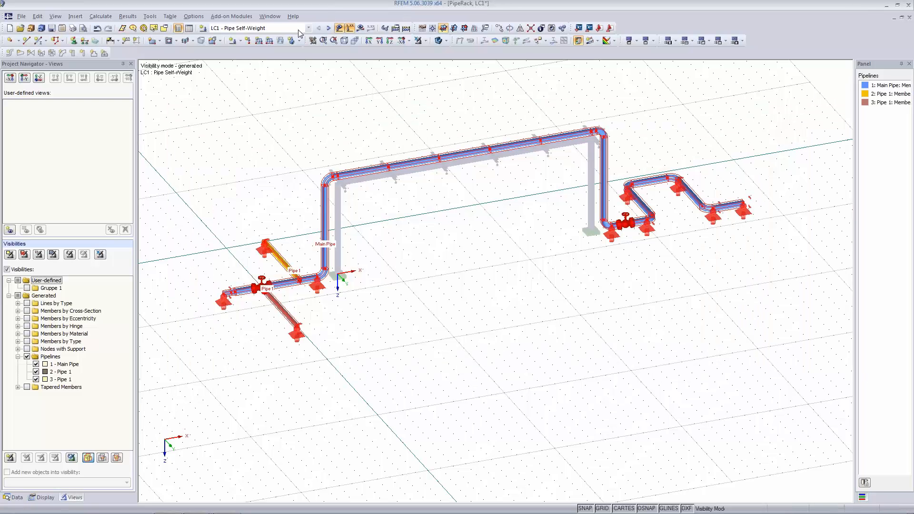
pyautogui.click(327, 28)
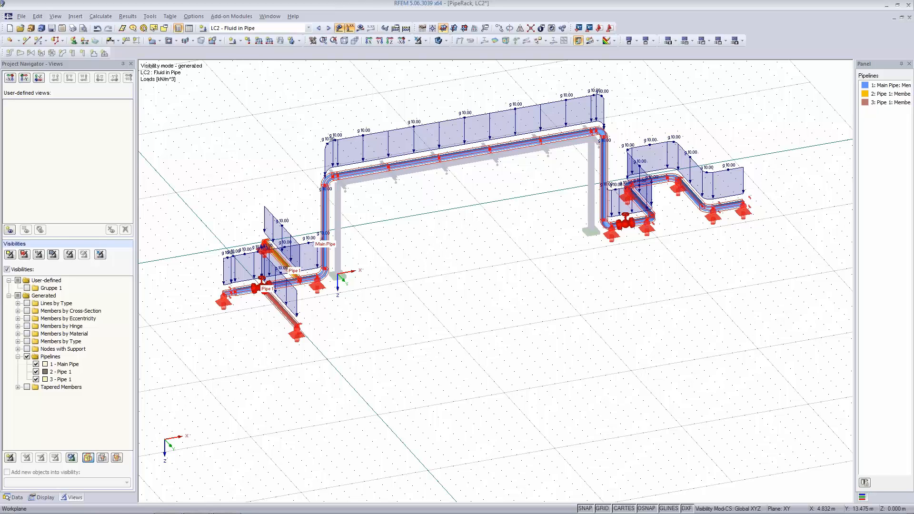
# Step: In load case LC3 - T1, apply a uniform temperature member load with Tc of 20 °C to pipe members 26-59
pyautogui.click(328, 28)
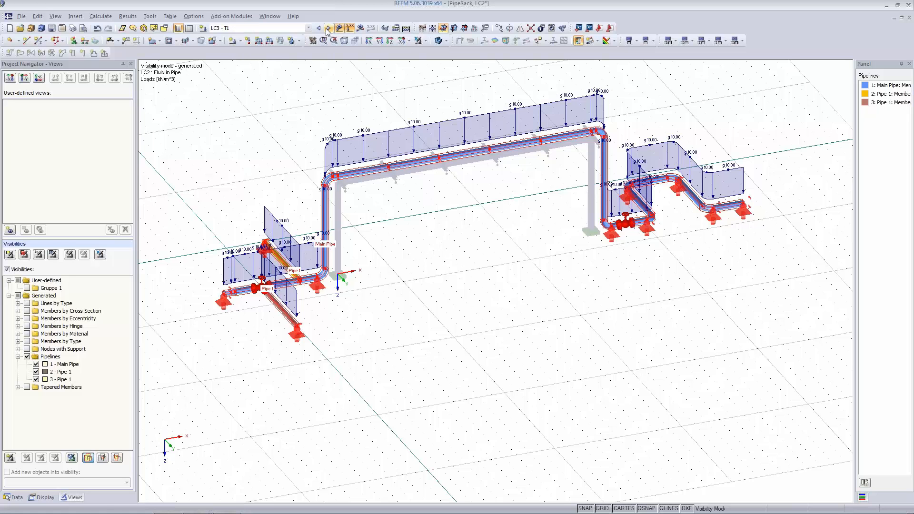
pyautogui.click(259, 41)
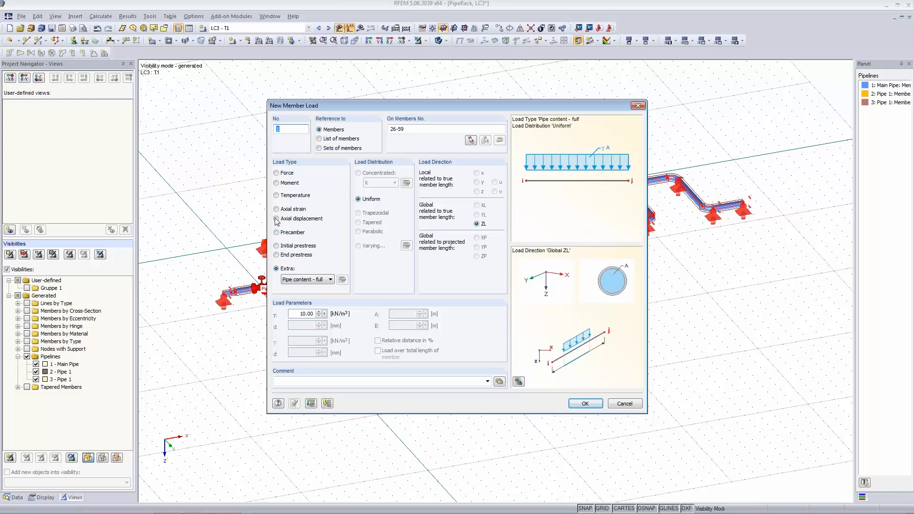
pyautogui.click(277, 195)
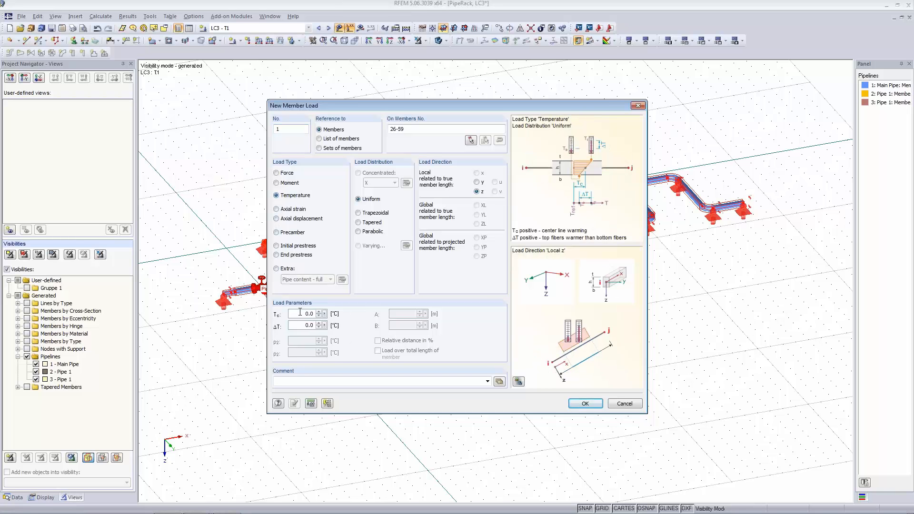
pyautogui.doubleClick(306, 313)
pyautogui.write('20')
pyautogui.press('Tab')
pyautogui.click(581, 404)
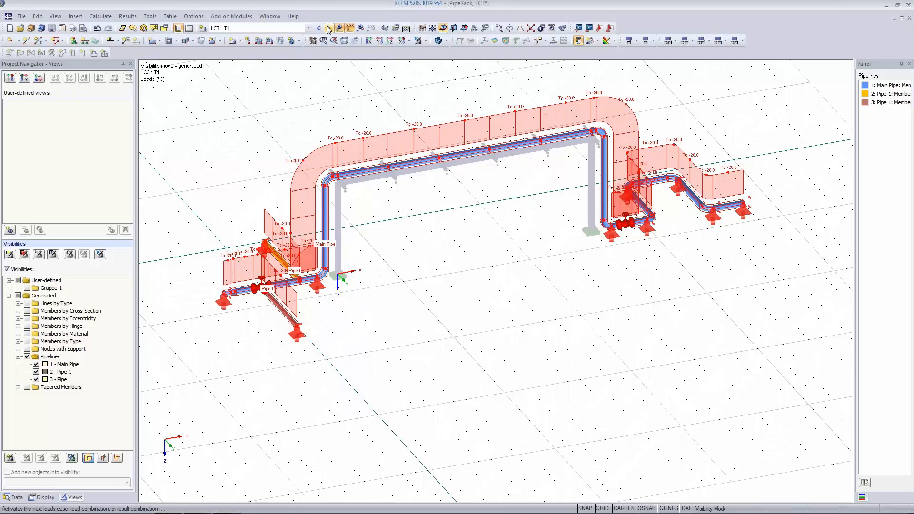
# Step: In load case LC4 - T2, apply a uniform temperature member load with Tc of 40 °C to pipe members 26-59
pyautogui.click(329, 28)
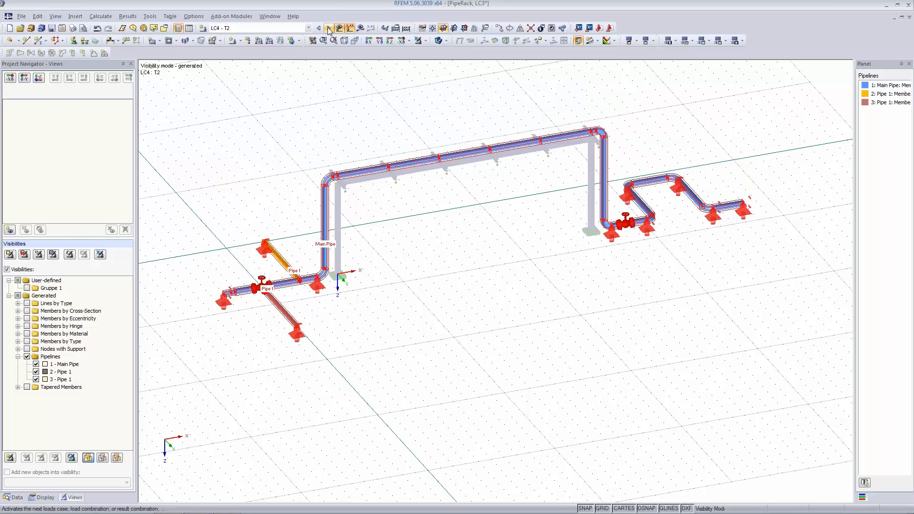
pyautogui.click(258, 42)
pyautogui.doubleClick(307, 314)
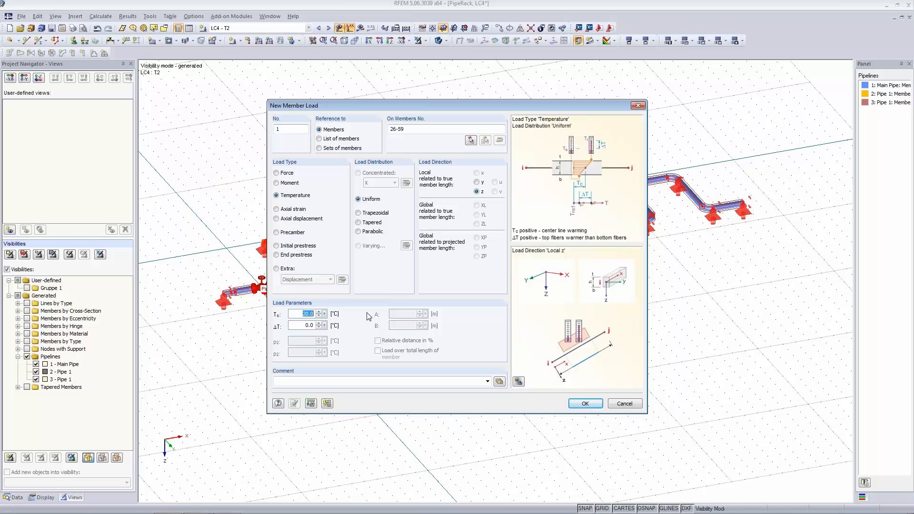
pyautogui.write('40')
pyautogui.press('Tab')
pyautogui.click(598, 405)
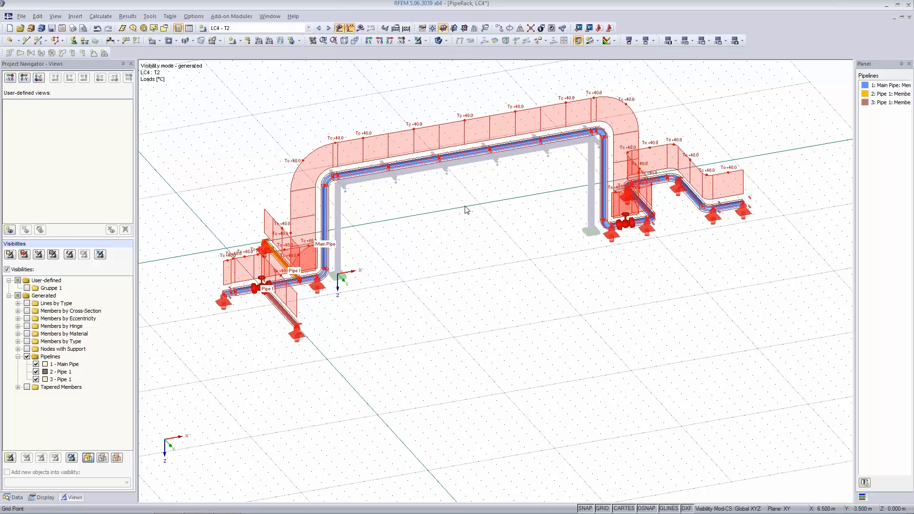
# Step: In load case LC5 - P1, apply a pipe internal pressure member load of 10 bar to pipe members 26-59
pyautogui.click(328, 29)
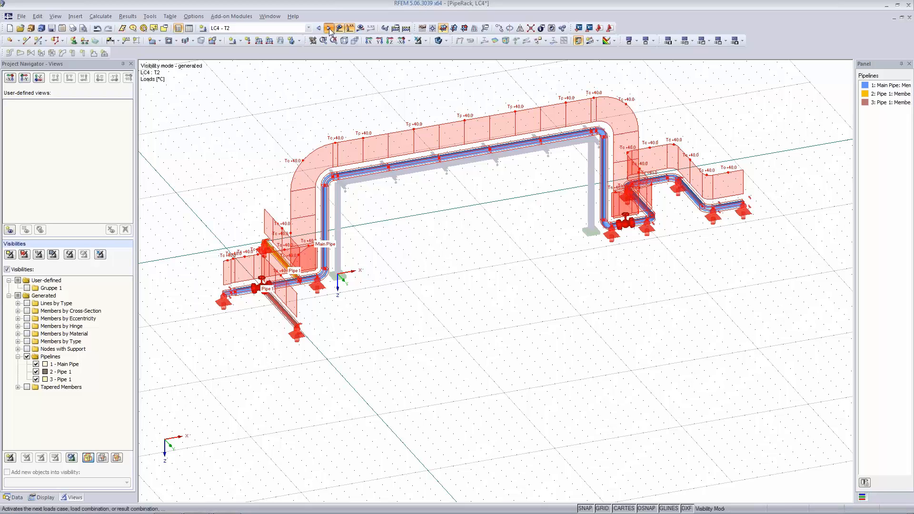
pyautogui.click(258, 41)
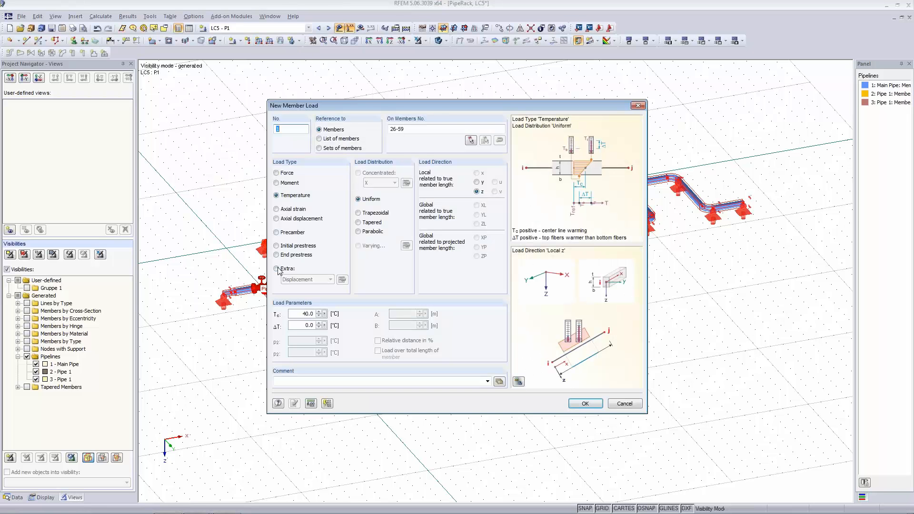
pyautogui.click(276, 269)
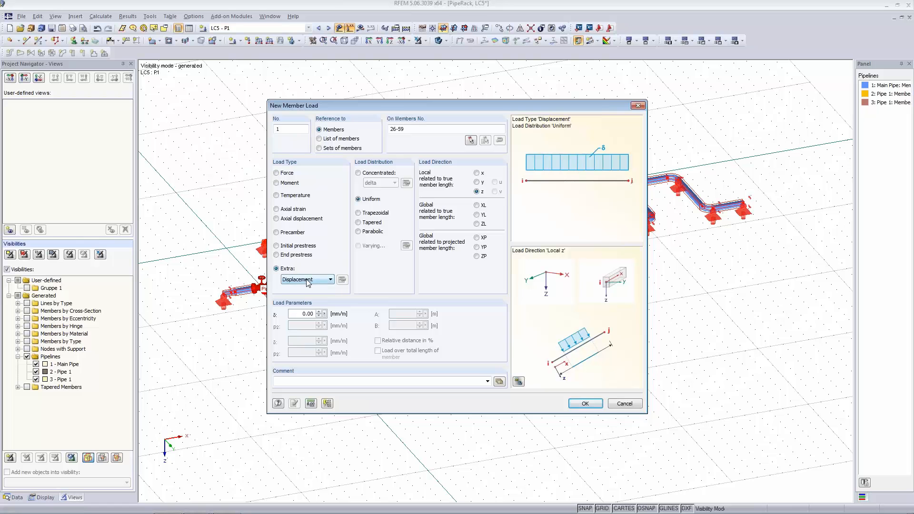
pyautogui.click(307, 279)
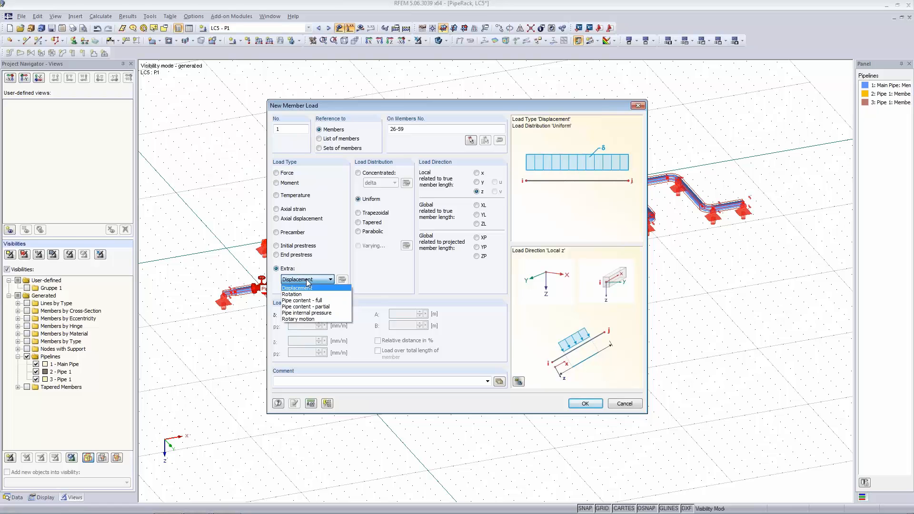
pyautogui.click(312, 313)
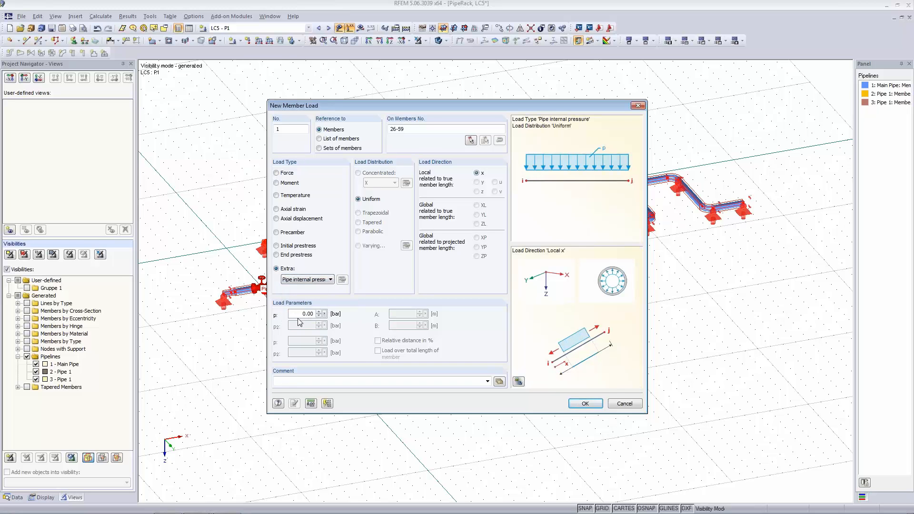
pyautogui.write('10')
pyautogui.press('Tab')
pyautogui.click(581, 405)
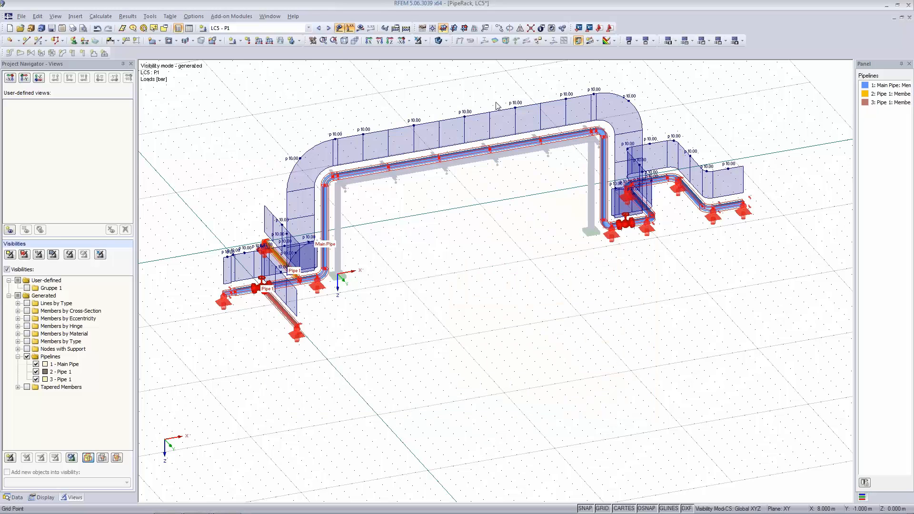
# Step: In load case LC6 - P2, apply a pipe internal pressure member load of 15 bar to pipe members 26-59
pyautogui.click(328, 28)
pyautogui.click(258, 40)
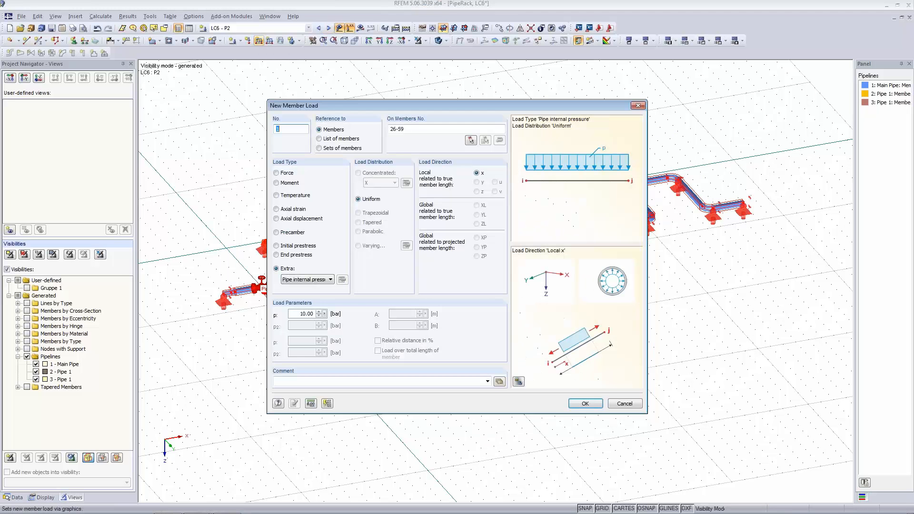
pyautogui.doubleClick(304, 314)
pyautogui.write('15')
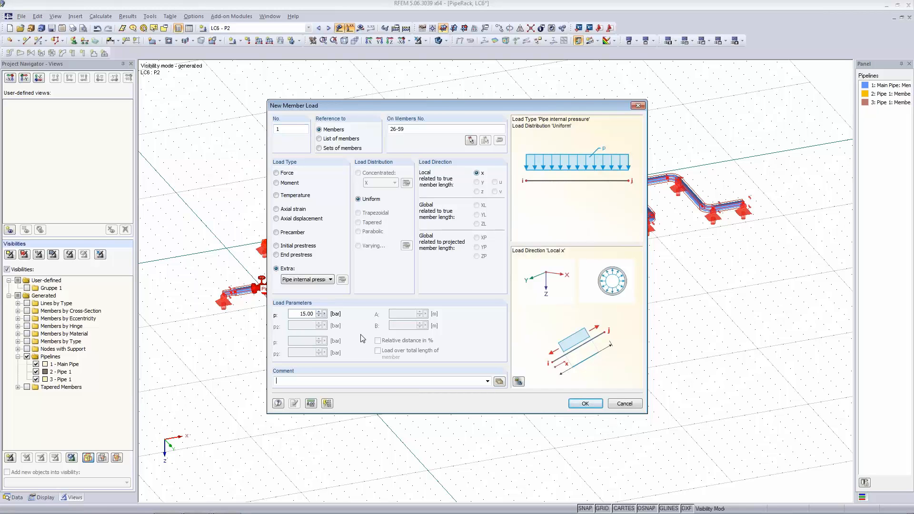
pyautogui.click(588, 404)
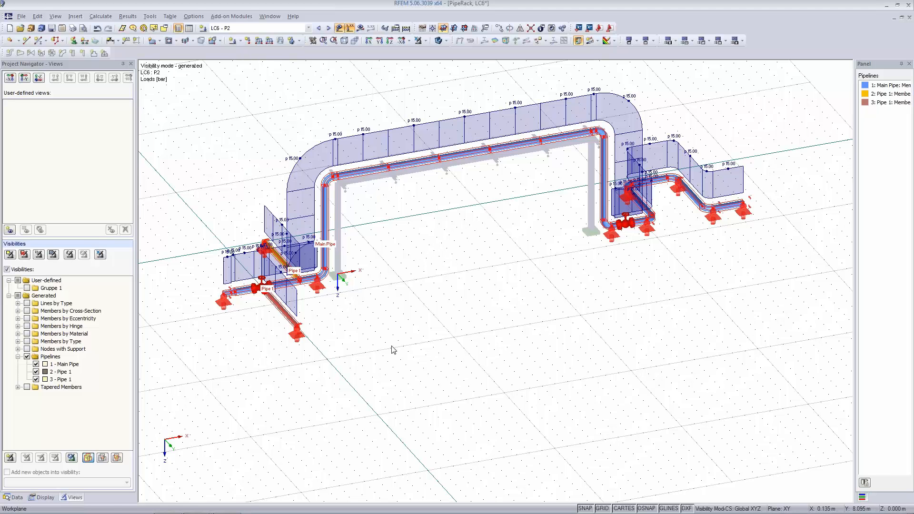
# Step: Review the applied loads case by case from LC6 back to LC1 - Pipe Self-Weight, and clear the selection
pyautogui.click(317, 29)
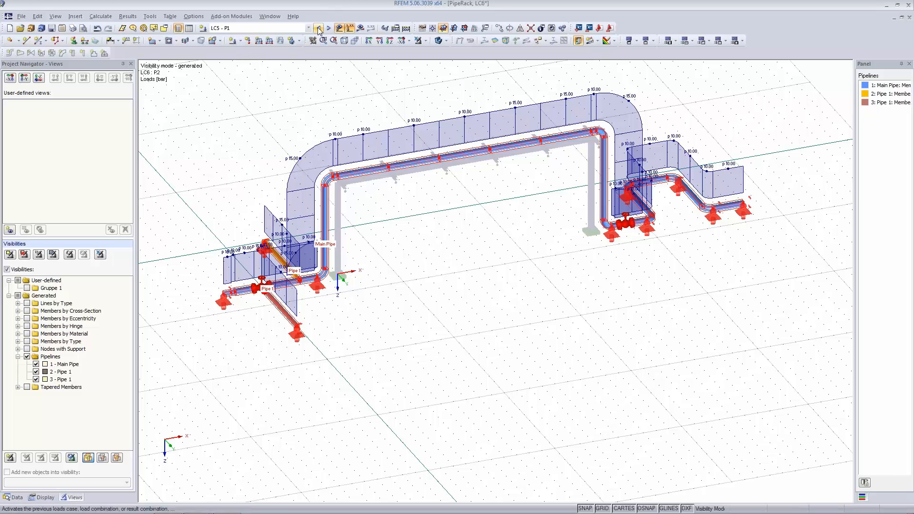
pyautogui.click(318, 29)
pyautogui.click(318, 28)
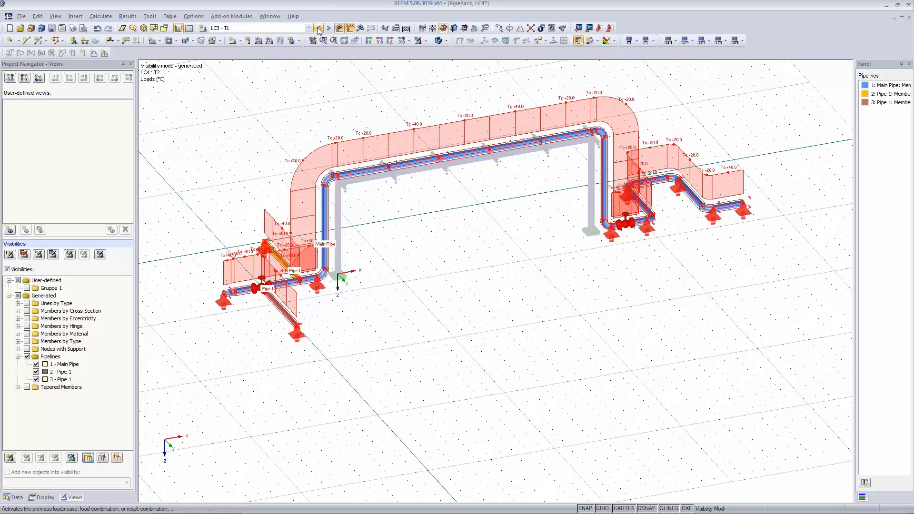
pyautogui.click(318, 29)
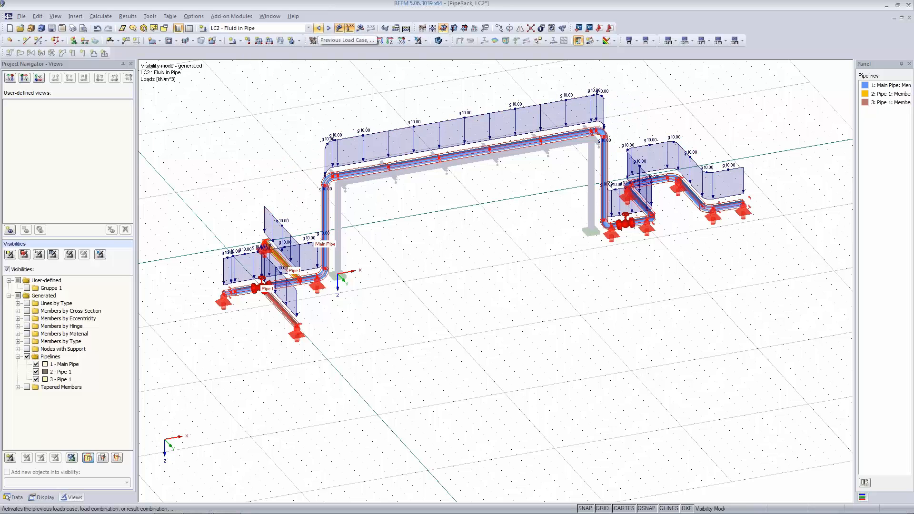
pyautogui.click(318, 28)
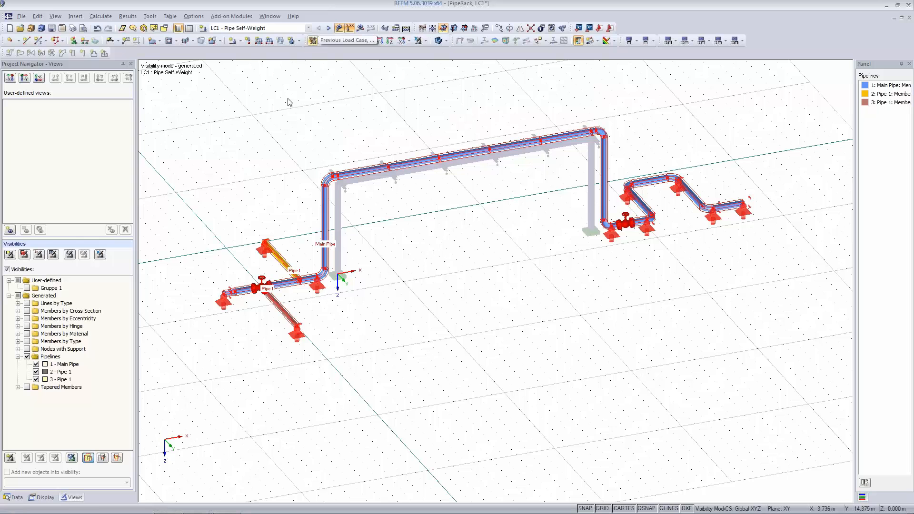
pyautogui.click(502, 261)
pyautogui.scroll(1, 502, 261)
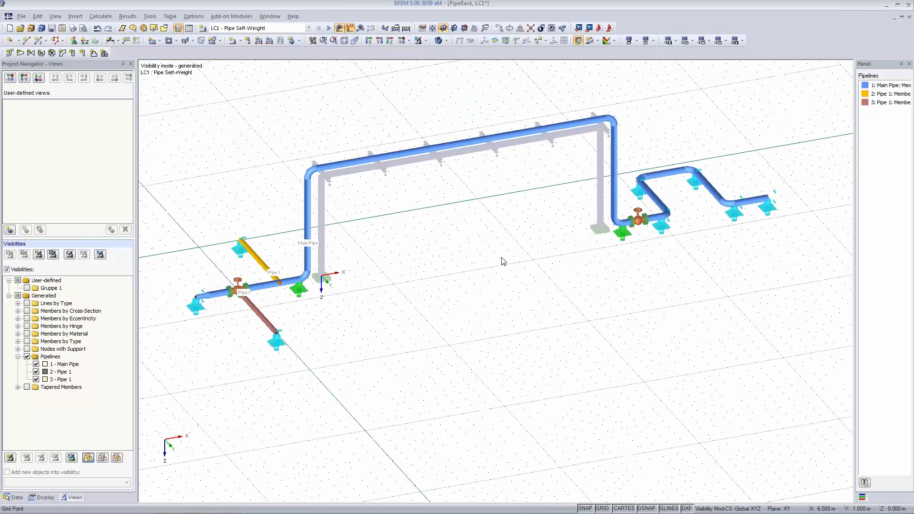
pyautogui.moveTo(502, 261)
pyautogui.mouseDown(button='middle')
pyautogui.moveTo(505, 278)
pyautogui.moveTo(510, 258)
pyautogui.mouseUp(button='middle')
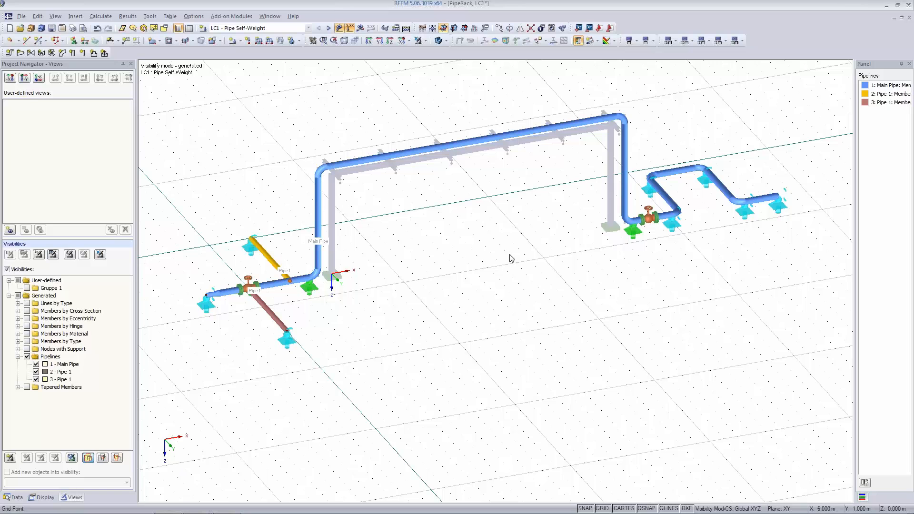
# Step: Start the RF-PIPING Design add-on module for the pipe rack model
pyautogui.click(14, 498)
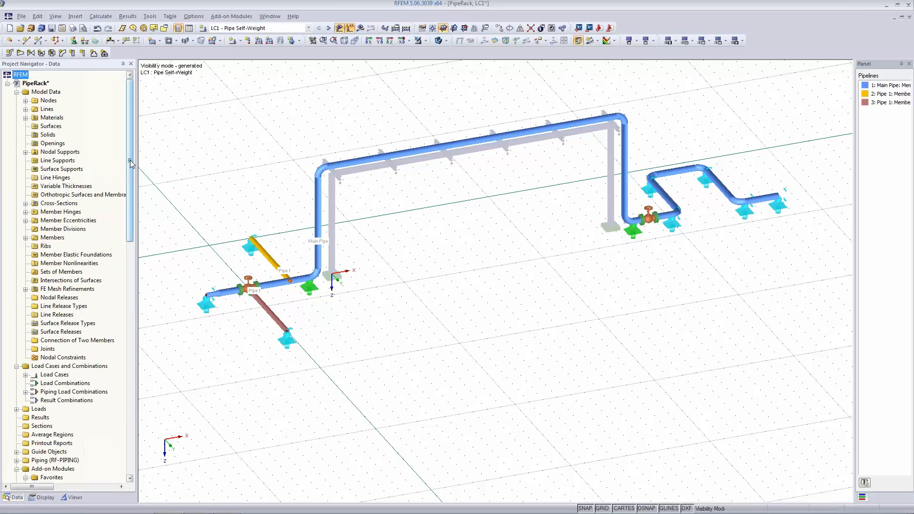
pyautogui.moveTo(131, 163); pyautogui.dragTo(132, 251)
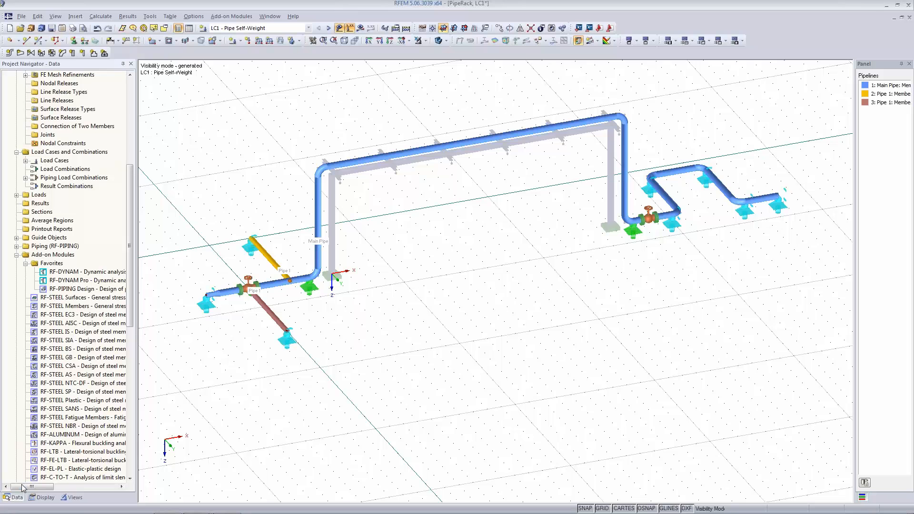
pyautogui.rightClick(68, 288)
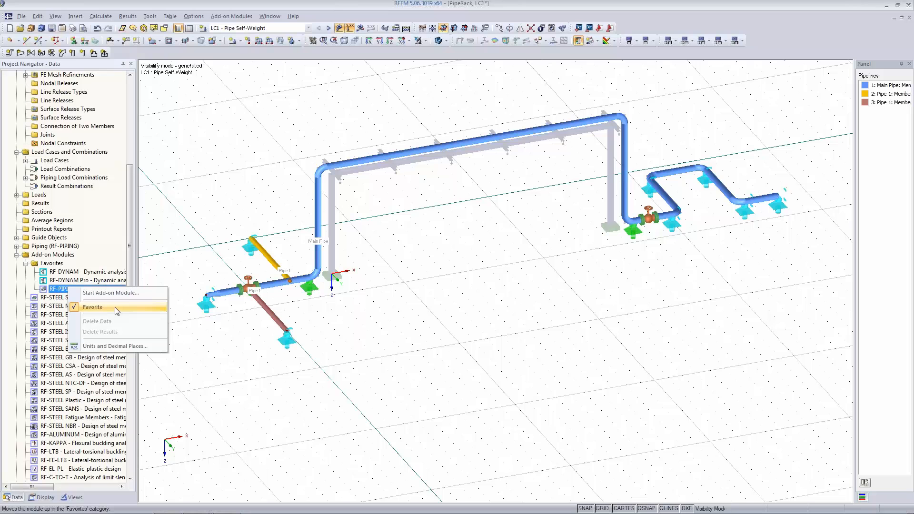
pyautogui.click(52, 288)
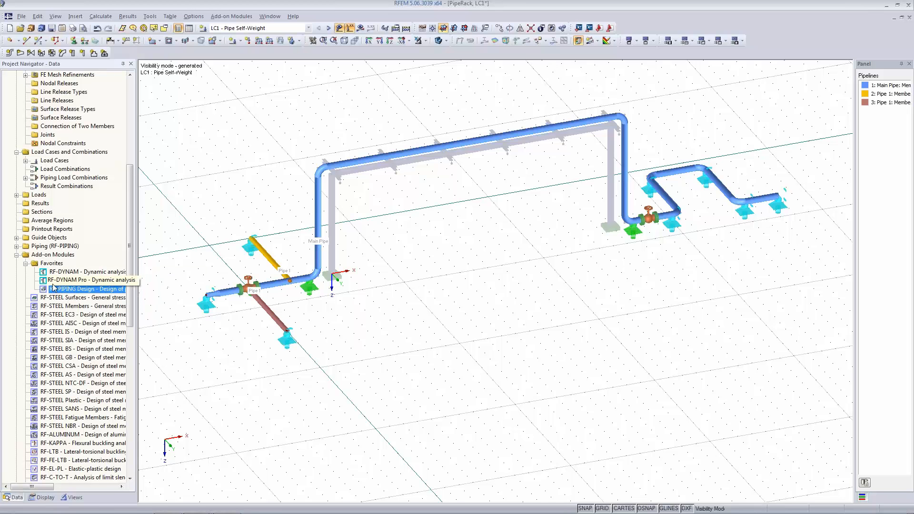
pyautogui.click(227, 17)
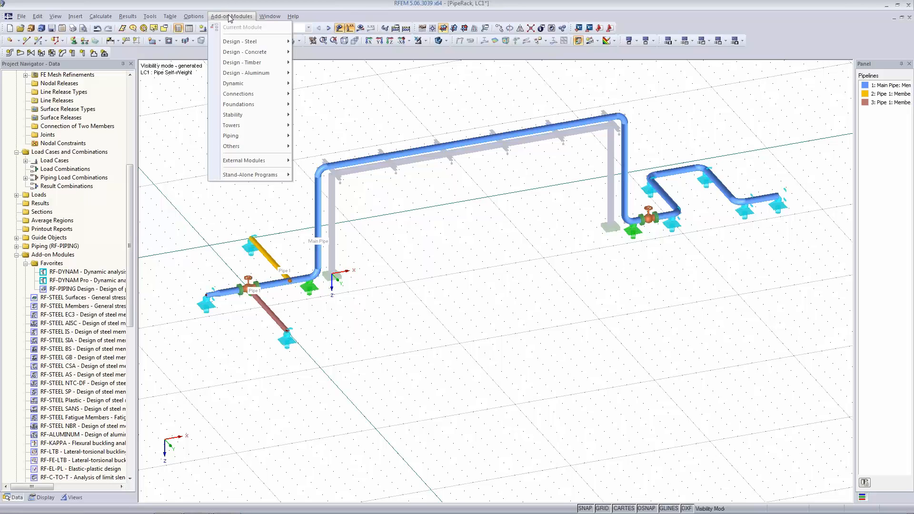
pyautogui.moveTo(239, 137)
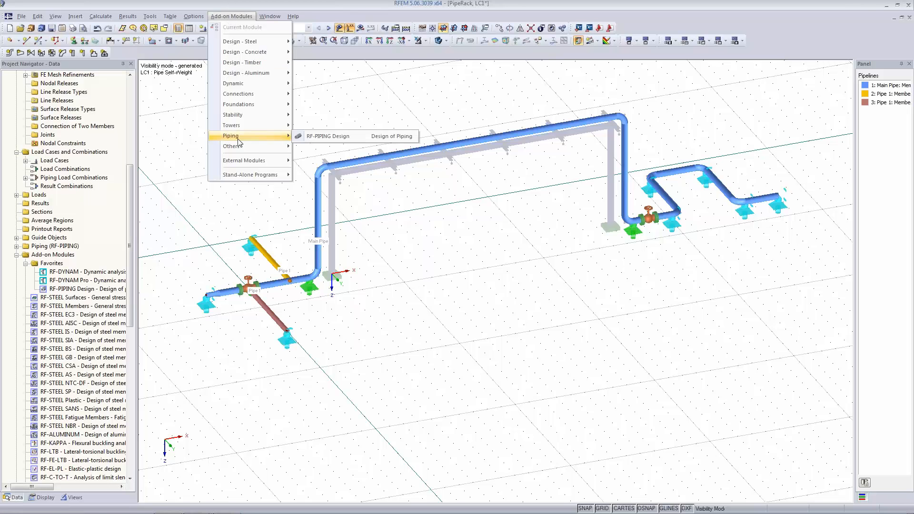
pyautogui.click(354, 137)
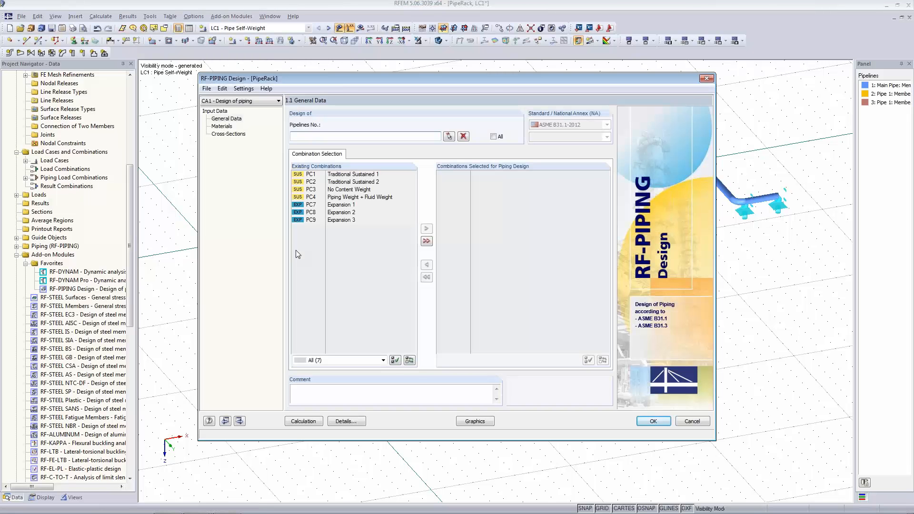
# Step: Include all pipelines and add all existing piping combinations to the piping design, and open the materials data
pyautogui.click(226, 119)
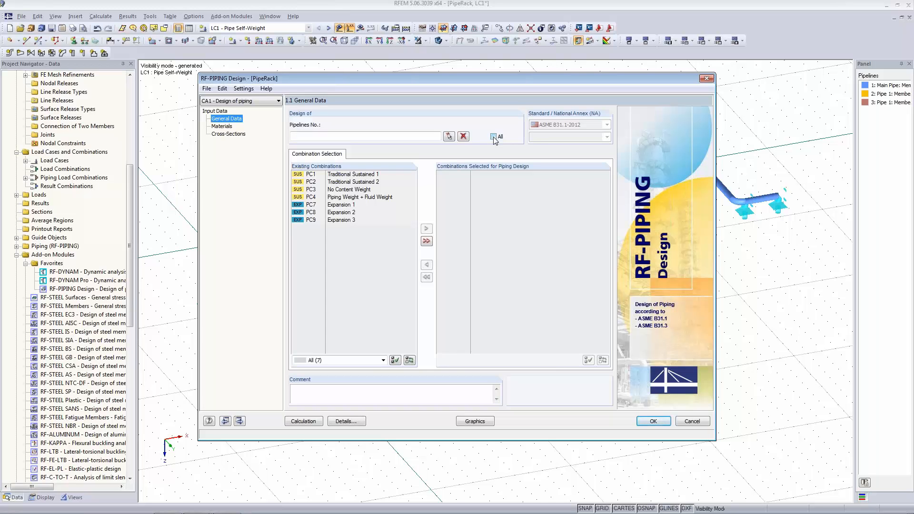
pyautogui.click(376, 135)
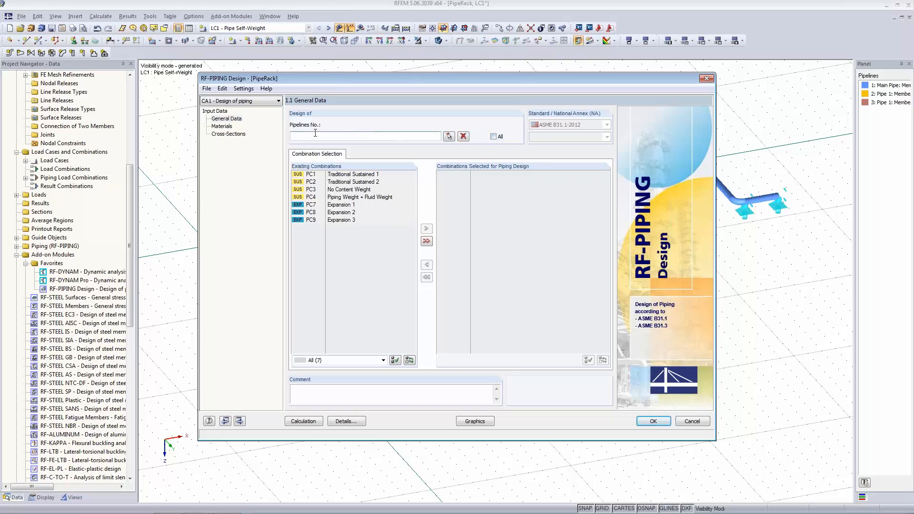
pyautogui.click(493, 136)
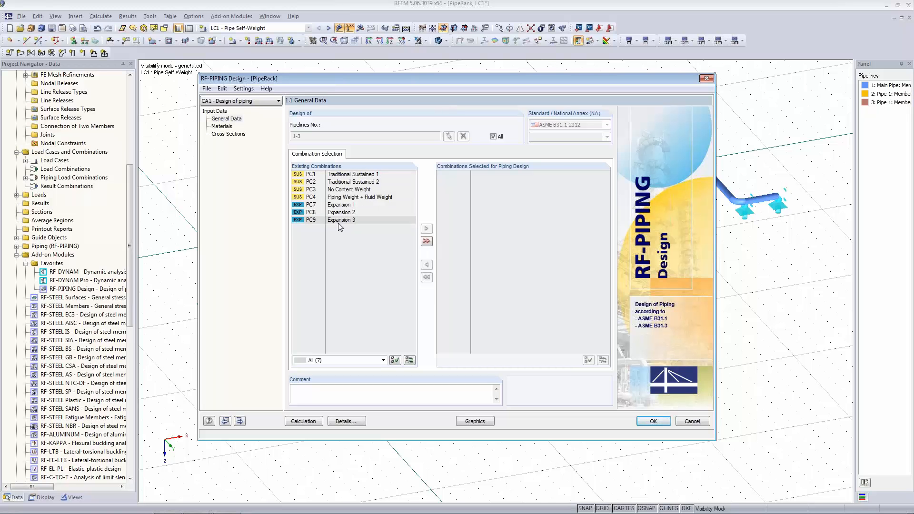
pyautogui.click(426, 242)
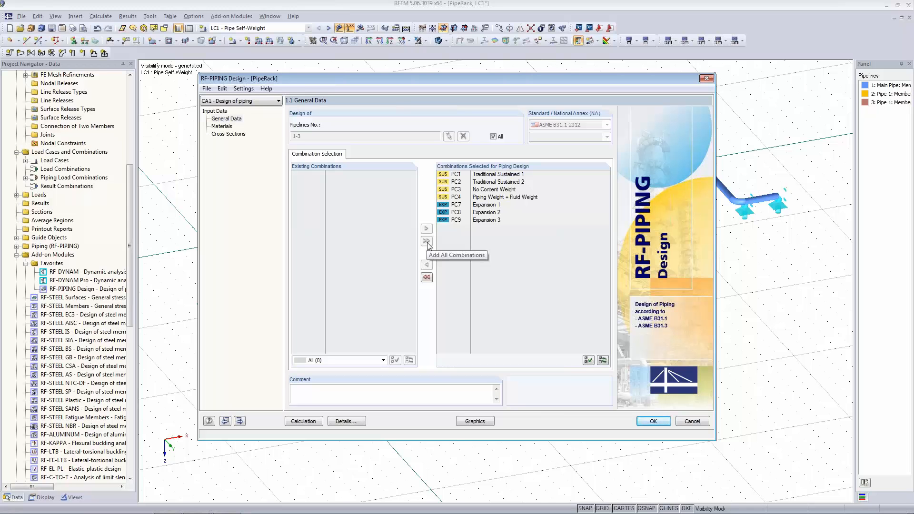
pyautogui.click(222, 127)
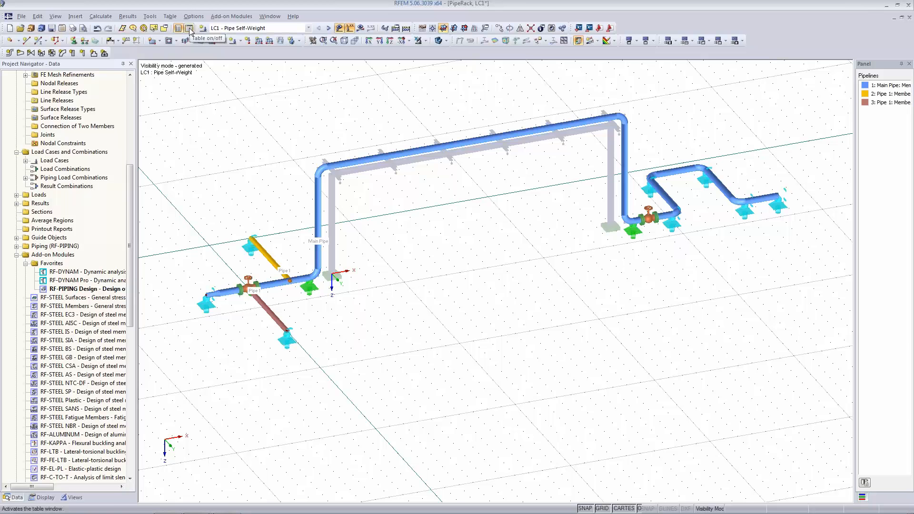
# Step: Display the member loads table and make LC4 - T2 the active load case
pyautogui.click(189, 29)
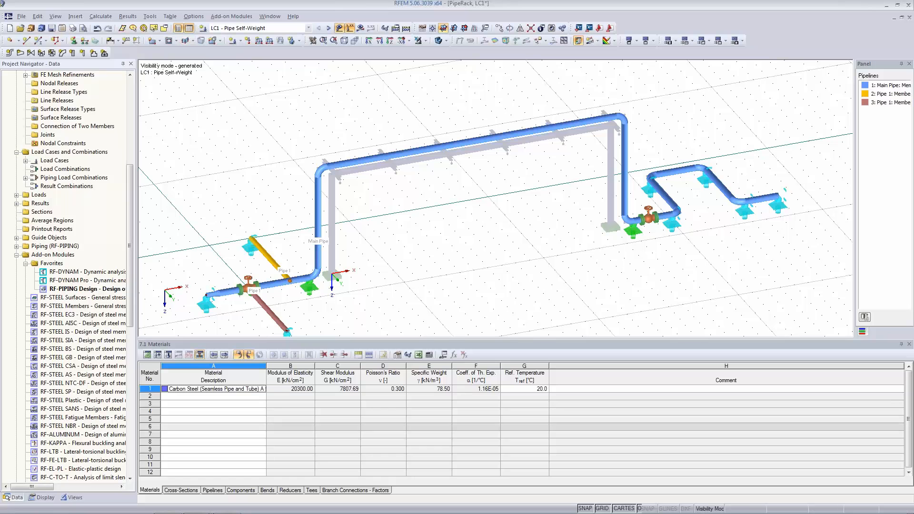
pyautogui.click(169, 354)
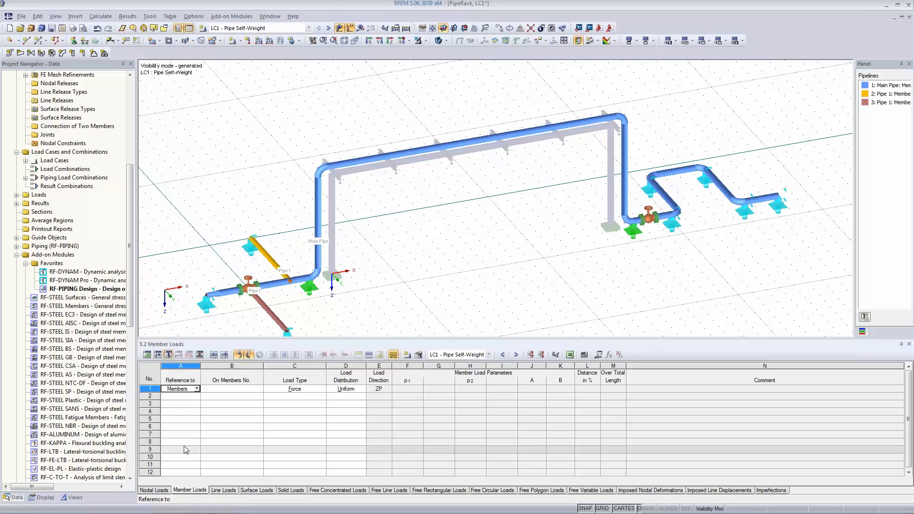
pyautogui.click(291, 28)
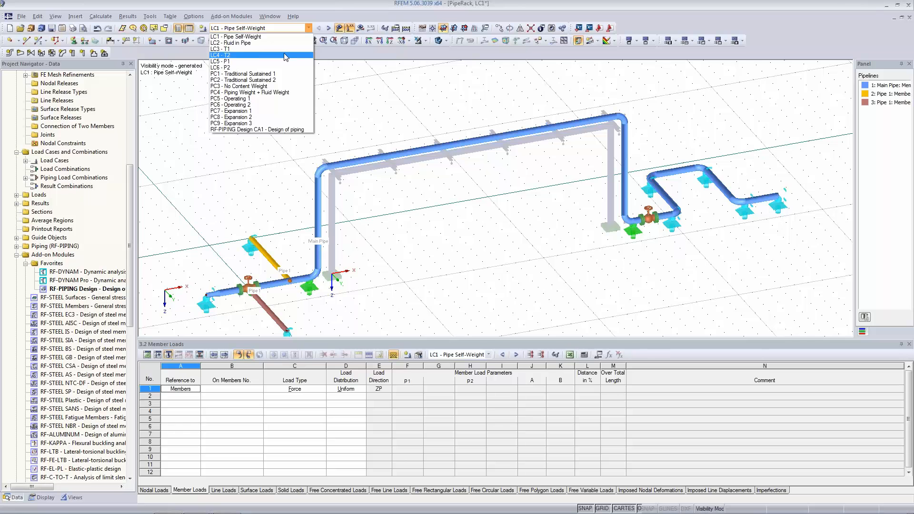
pyautogui.click(284, 55)
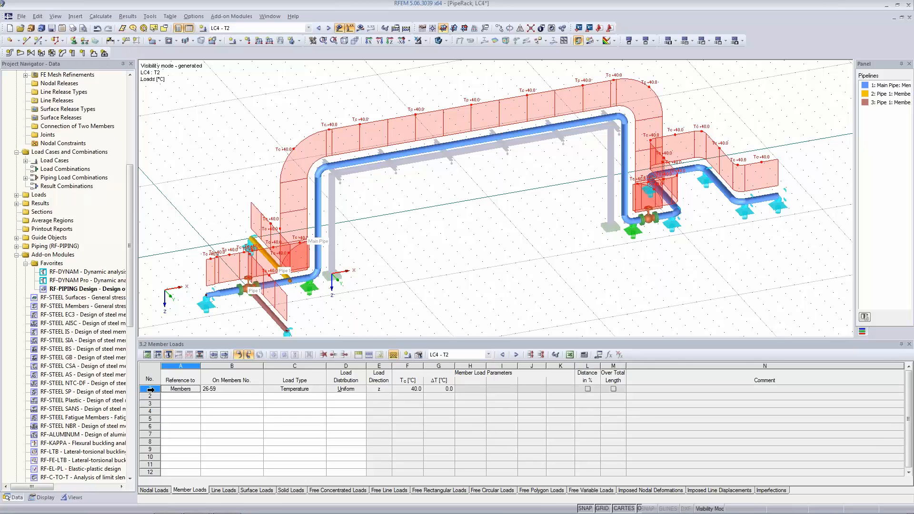
# Step: Change the temperature load on members 26-59 to a Tc of 60 °C, accepting the deletion of existing results
pyautogui.doubleClick(151, 389)
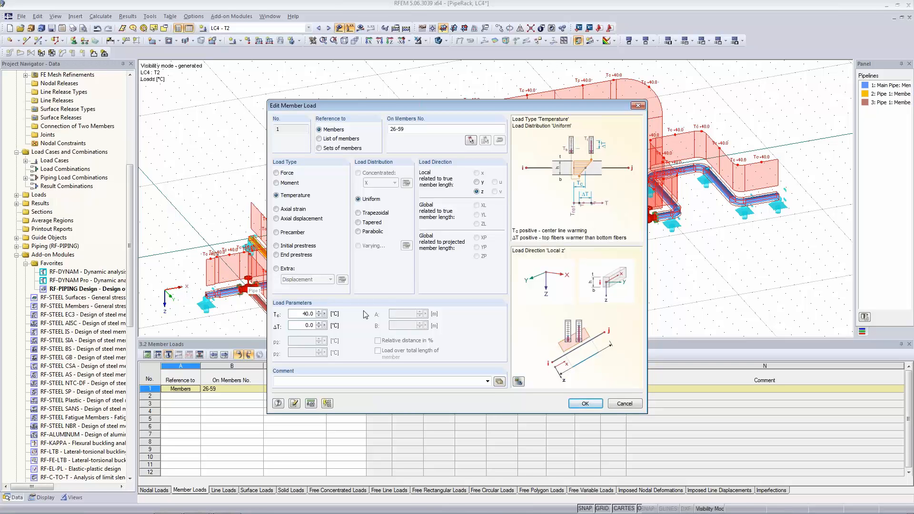
pyautogui.write('60')
pyautogui.press('Tab')
pyautogui.click(592, 404)
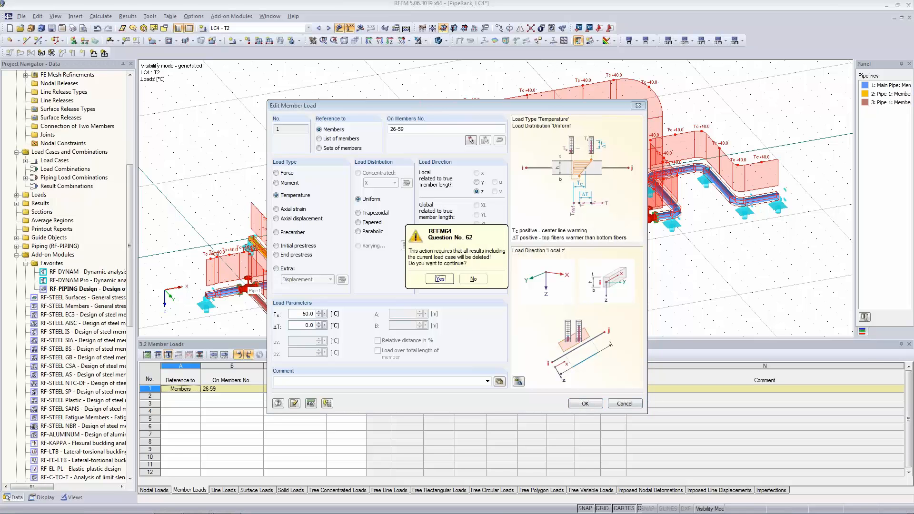
pyautogui.click(439, 279)
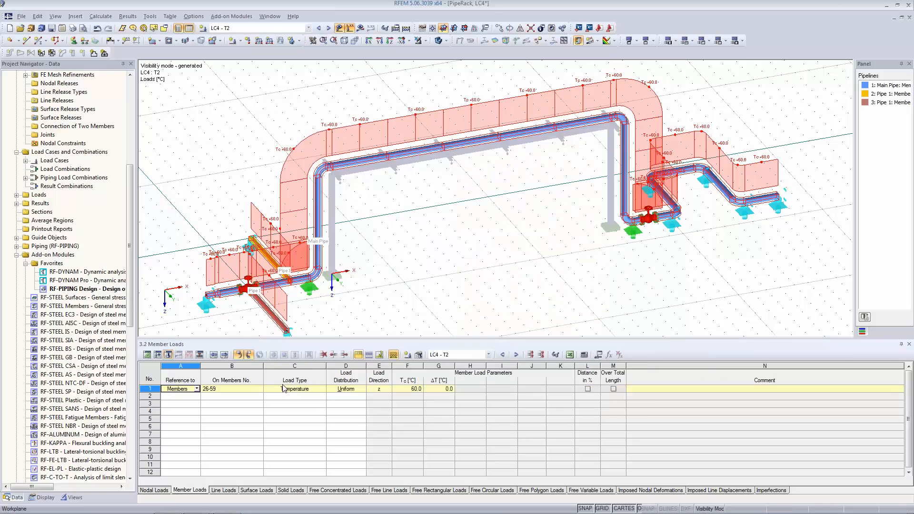
# Step: Reopen RF-PIPING Design, run the calculation and show the design details of the Expansion 2 combination
pyautogui.doubleClick(62, 288)
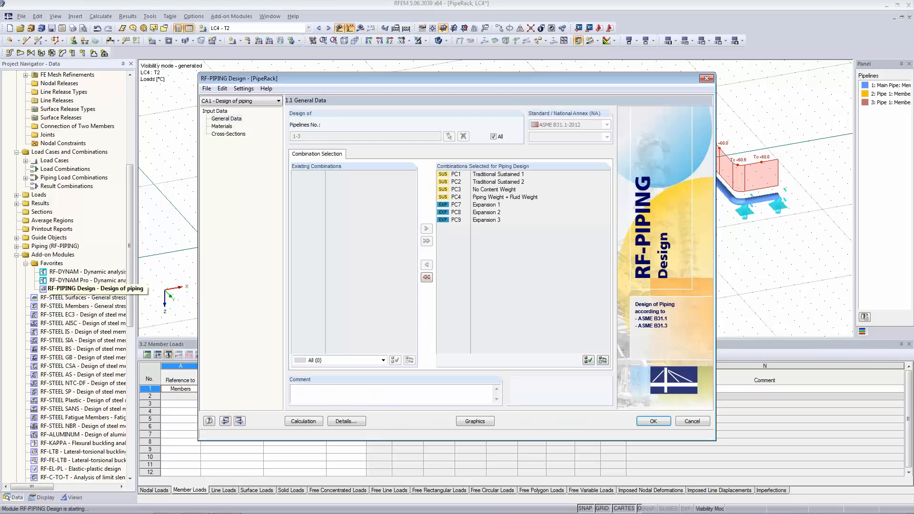
pyautogui.click(304, 420)
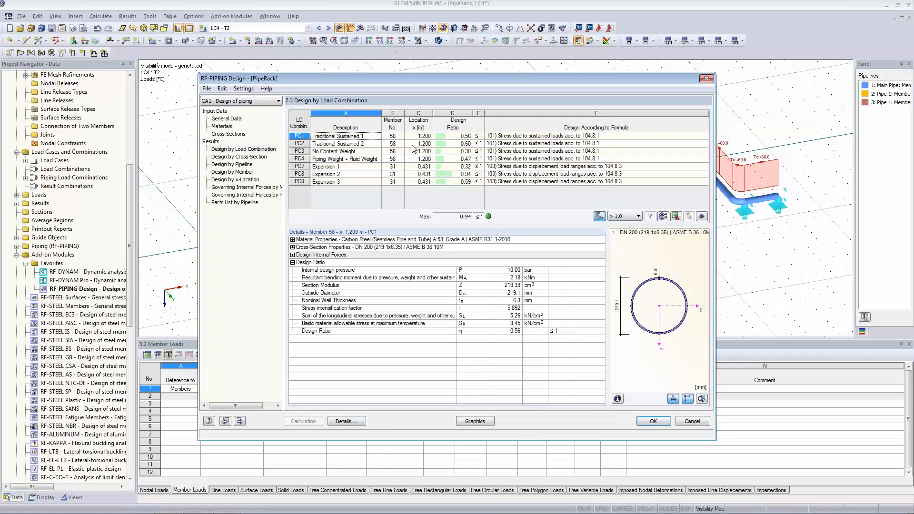
pyautogui.click(452, 175)
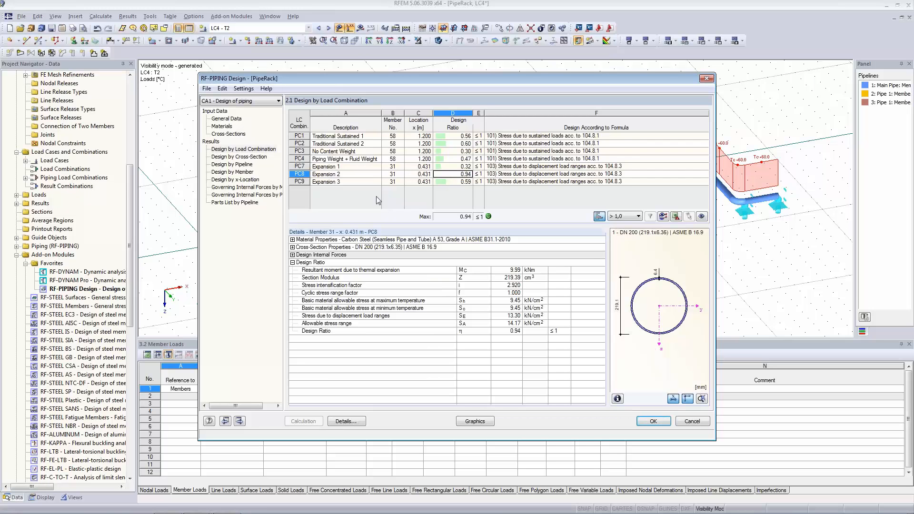
pyautogui.click(333, 174)
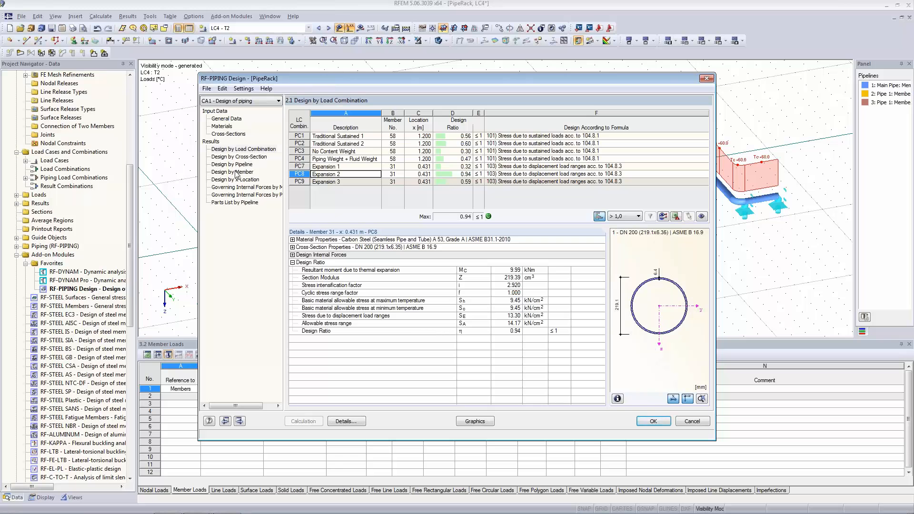
# Step: Review the results by load combination, cross-section, pipeline and x-location, the governing internal forces by member, and the parts list by pipeline
pyautogui.click(235, 151)
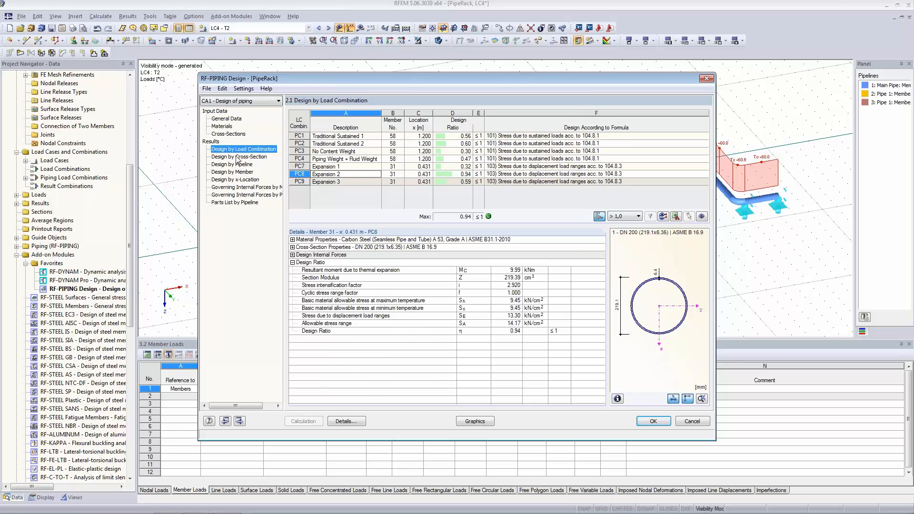
pyautogui.click(237, 158)
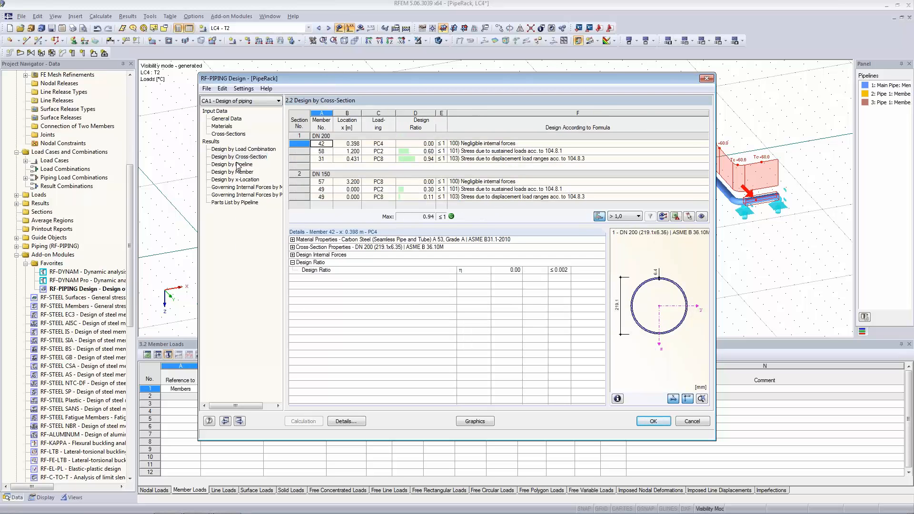
pyautogui.click(239, 165)
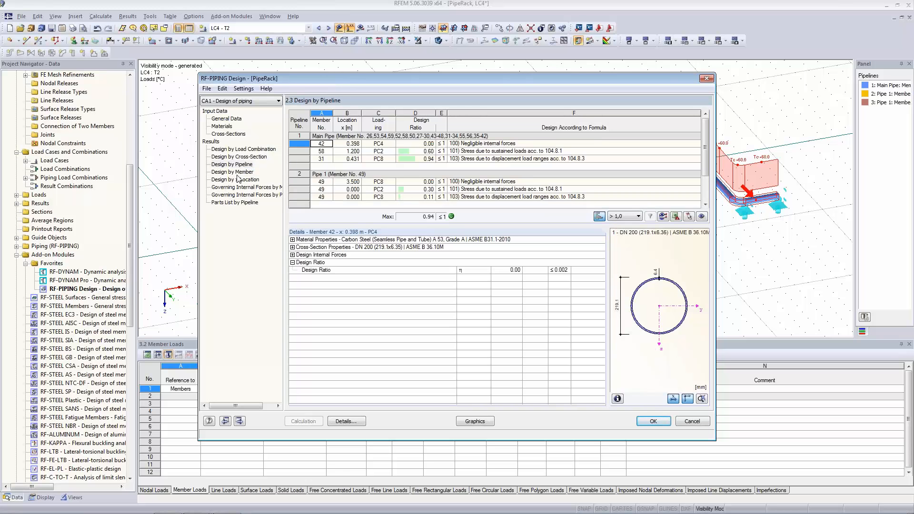
pyautogui.click(237, 178)
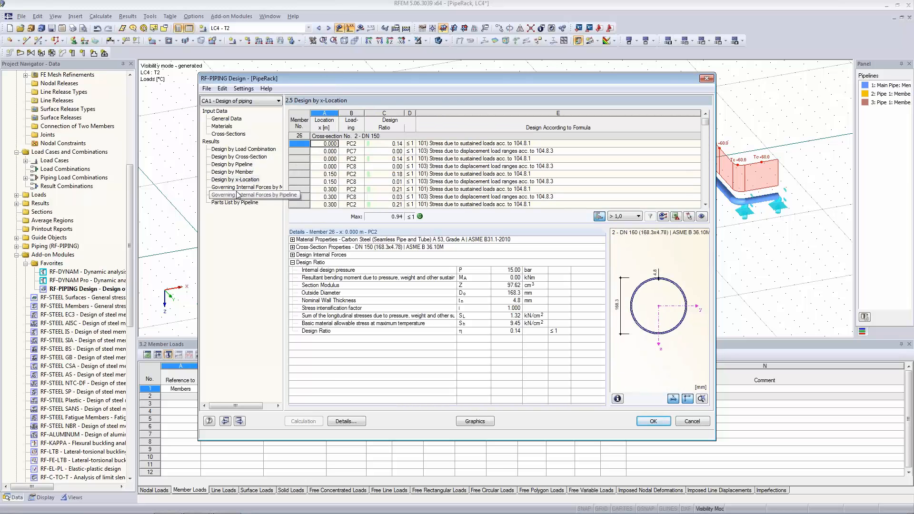
pyautogui.click(239, 187)
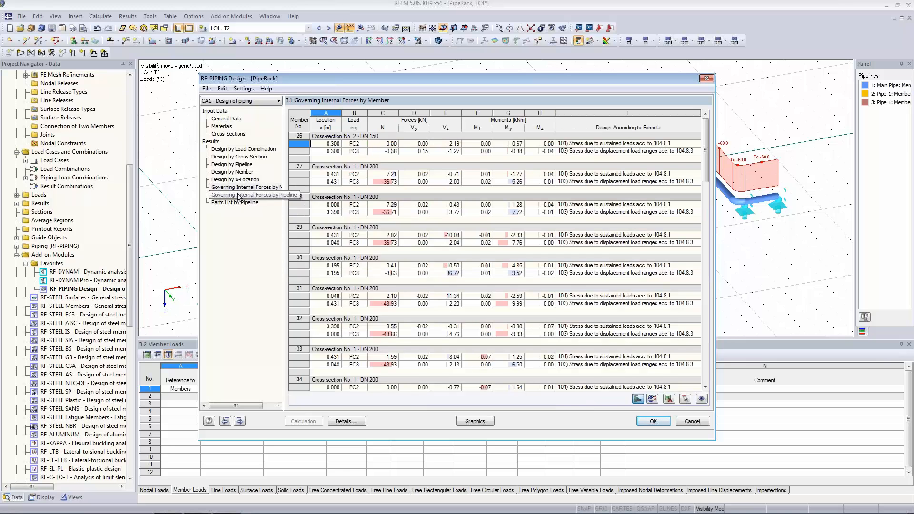
pyautogui.click(239, 204)
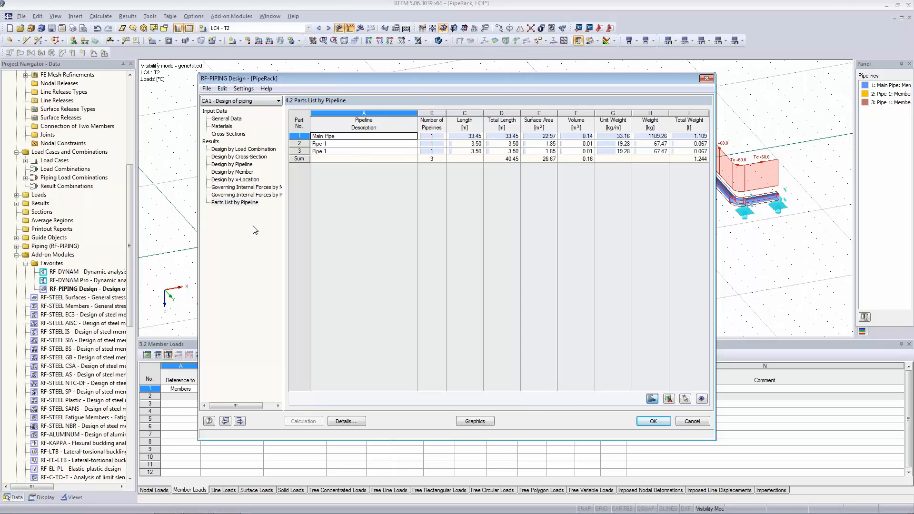
# Step: Display the RF-PIPING Design ratios graphically on the model and hide the member loads table
pyautogui.click(474, 421)
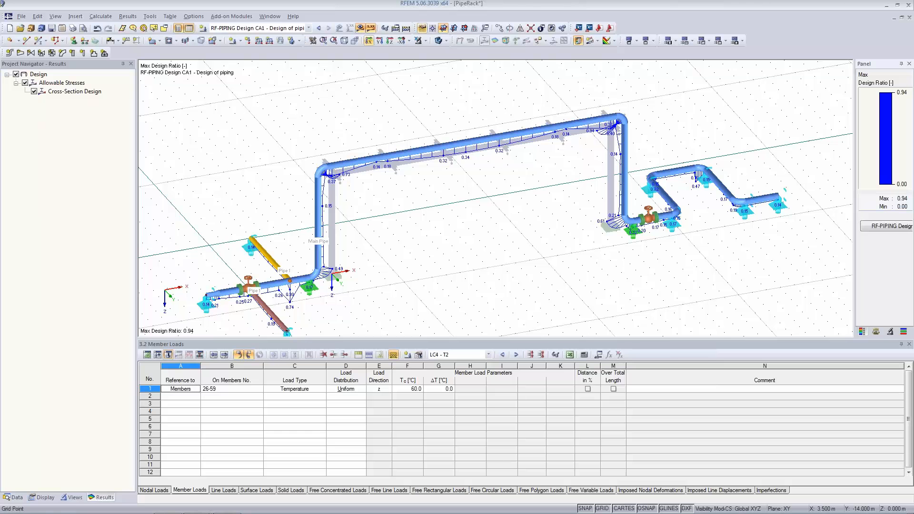
pyautogui.click(189, 28)
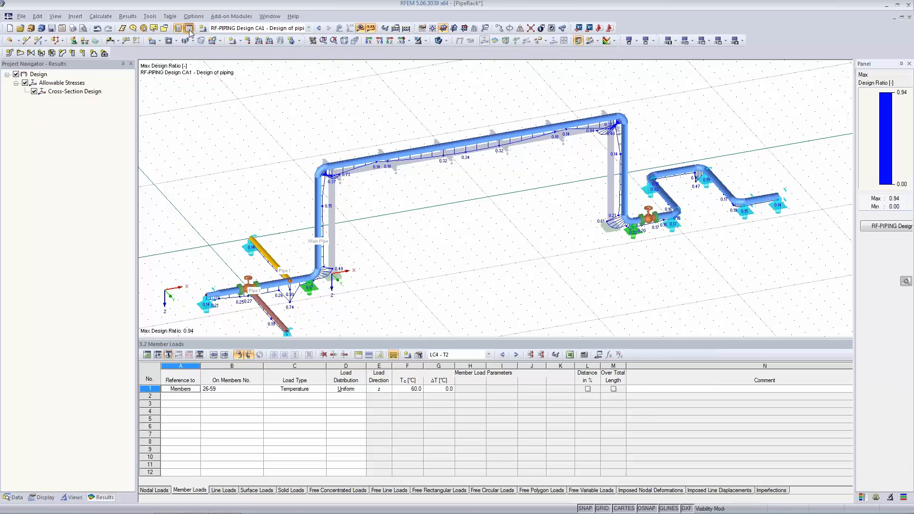
pyautogui.moveTo(421, 221); pyautogui.dragTo(414, 277, button='middle')
pyautogui.scroll(2, 414, 275)
pyautogui.scroll(-2, 415, 278)
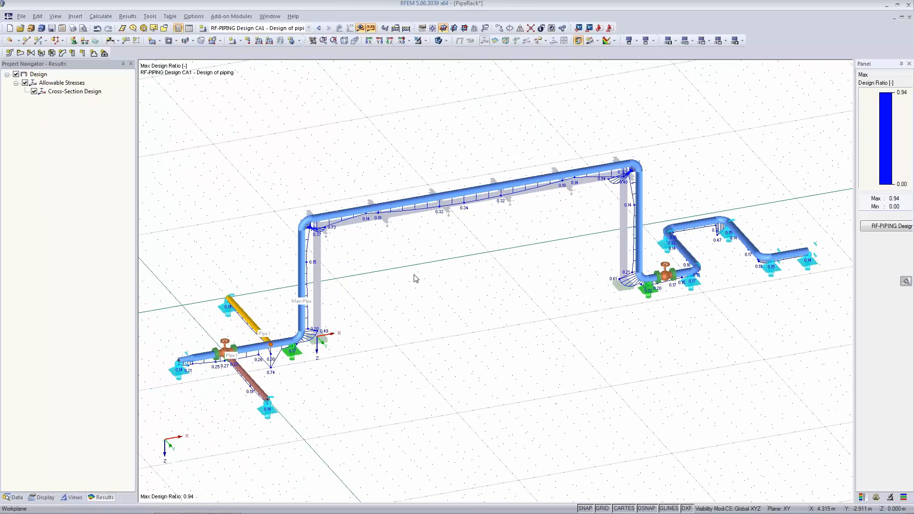
pyautogui.scroll(2, 416, 278)
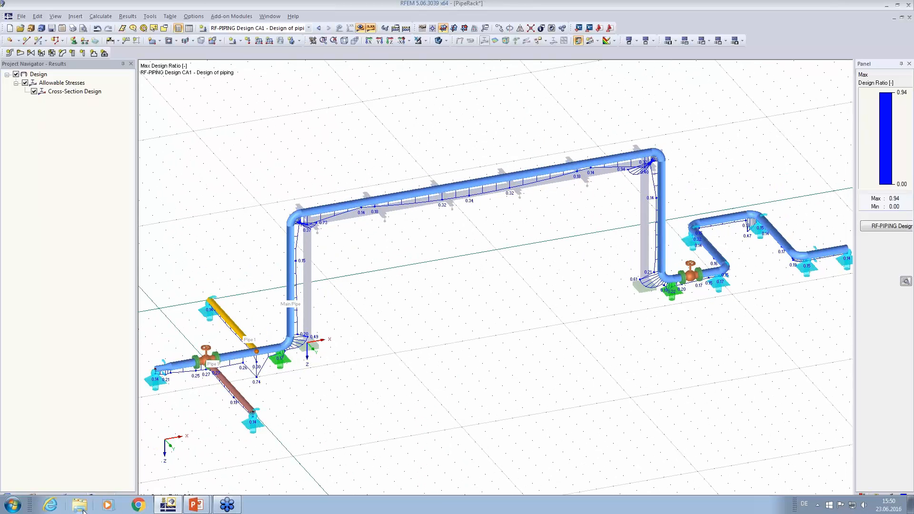
# Step: Set the display of member results to Cross-Sections so the design ratios are coloured on the pipes
pyautogui.click(48, 499)
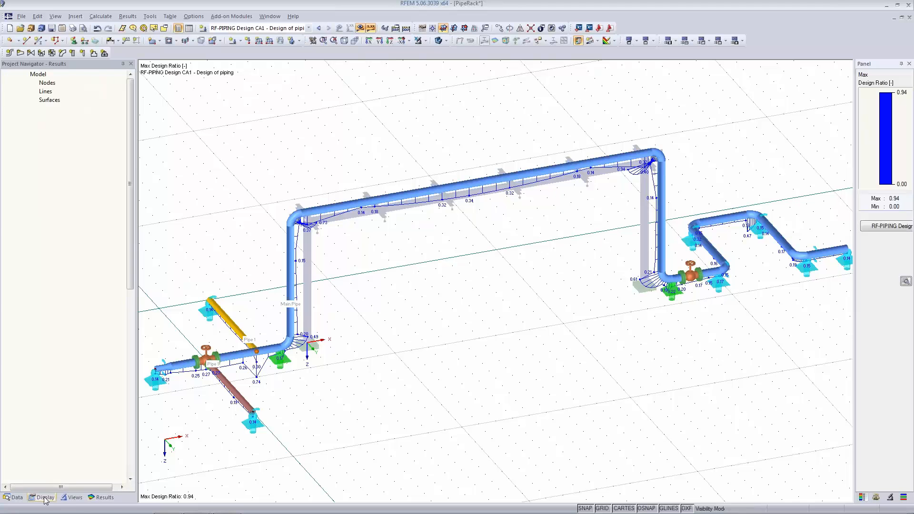
pyautogui.click(46, 499)
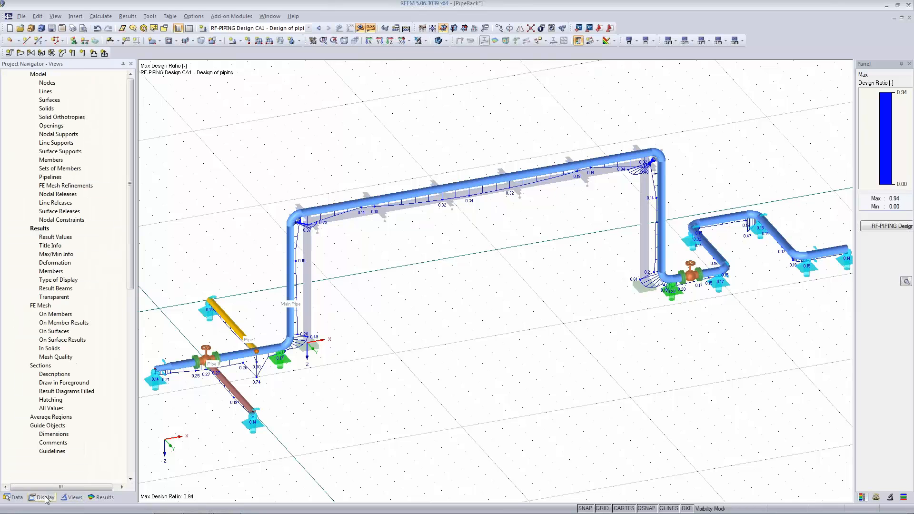
pyautogui.scroll(-4, 45, 289)
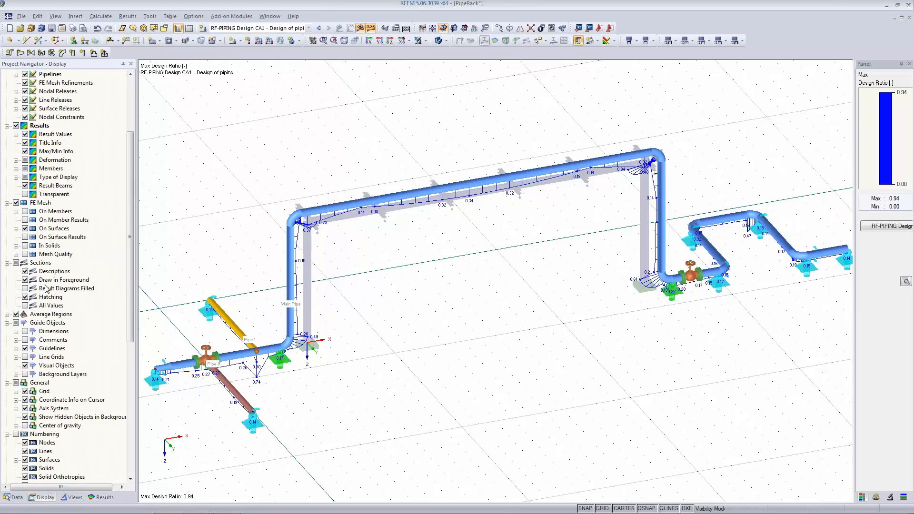
pyautogui.scroll(3, 14, 209)
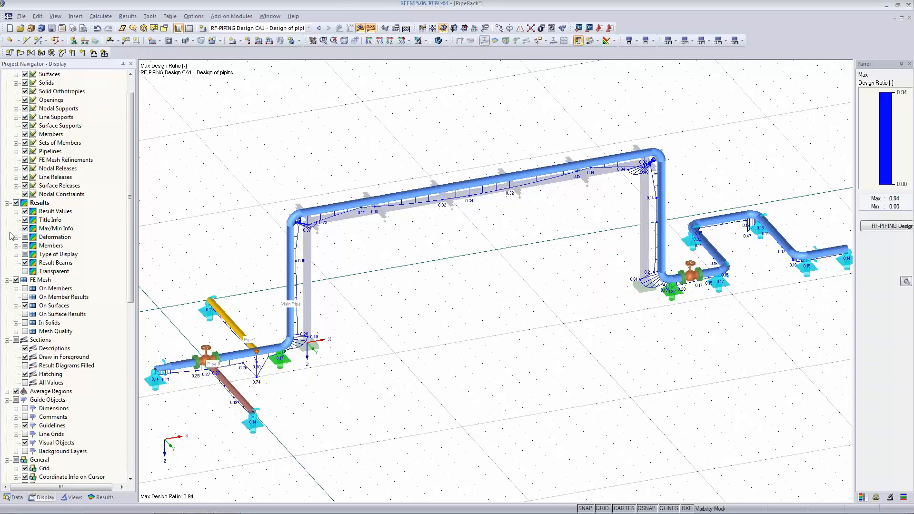
pyautogui.click(16, 246)
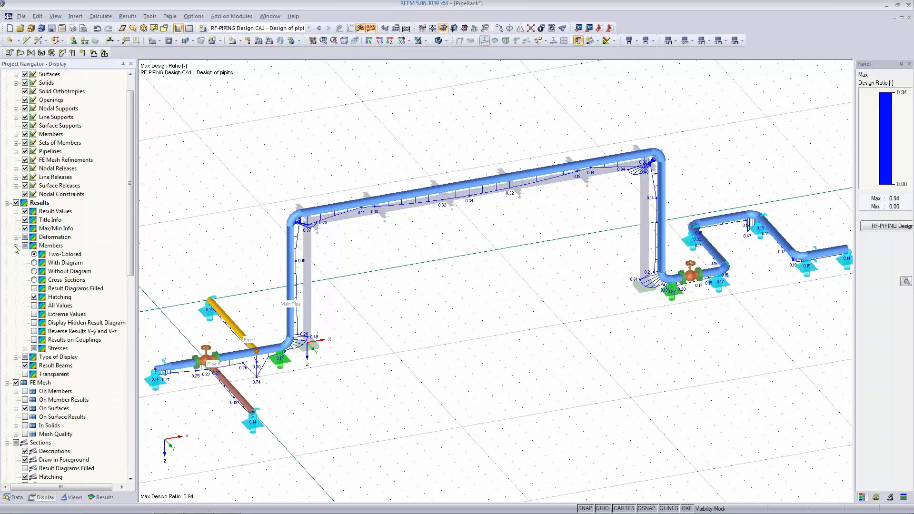
pyautogui.click(33, 280)
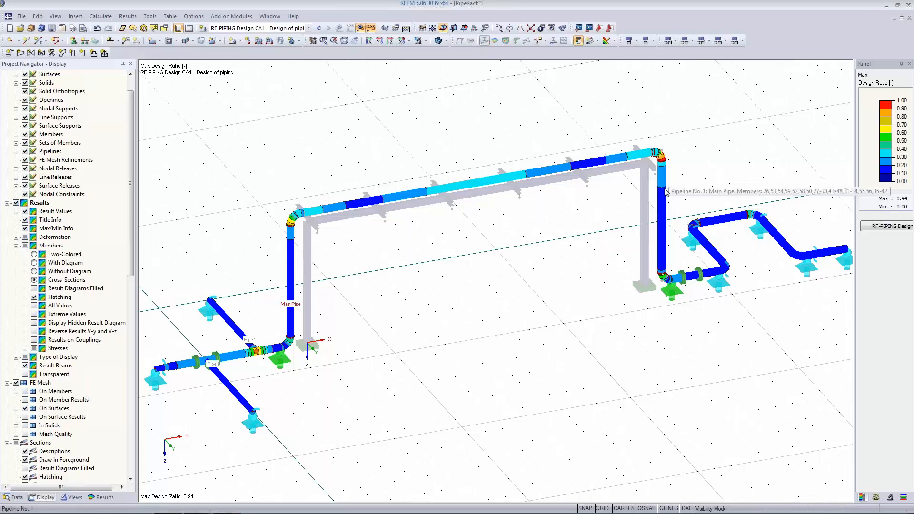
# Step: Examine the coloured design ratios at the upper bend near the far rack column and along the whole piping system
pyautogui.scroll(8, 678, 162)
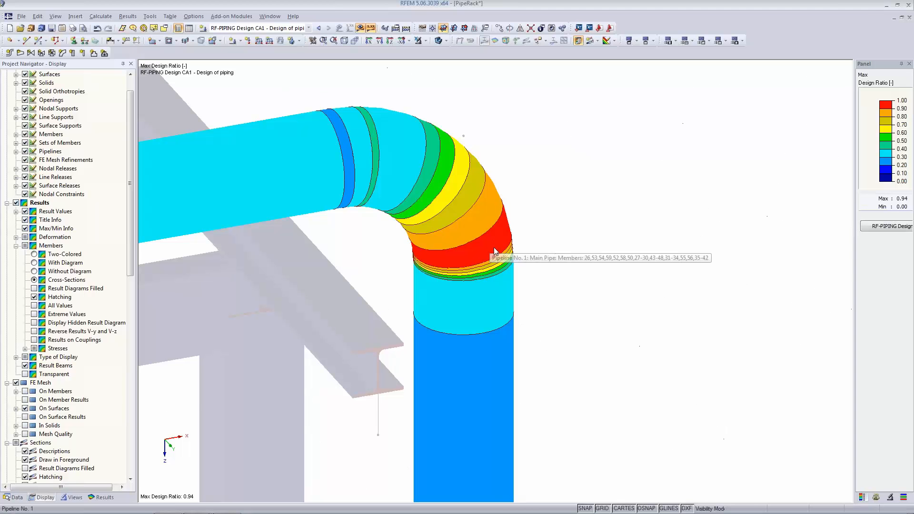
pyautogui.scroll(-8, 493, 247)
pyautogui.moveTo(378, 341); pyautogui.dragTo(397, 329, button='middle')
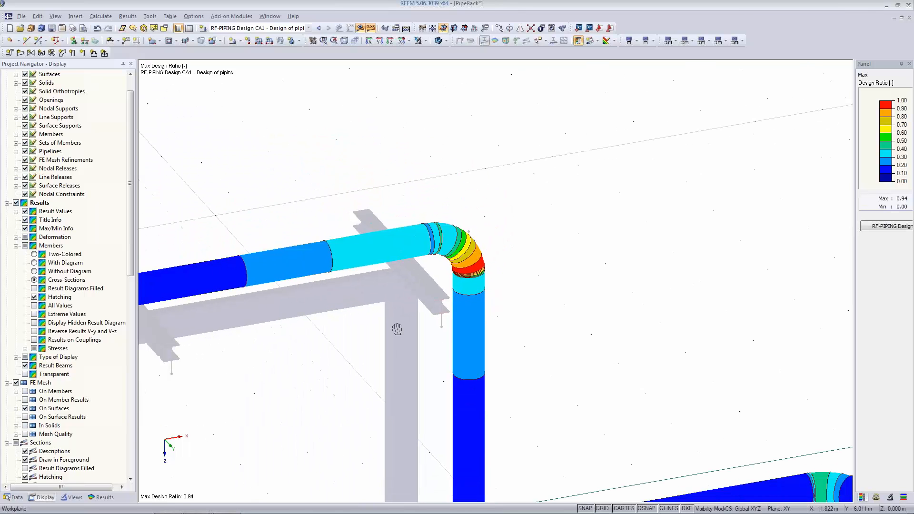
pyautogui.scroll(-5, 397, 329)
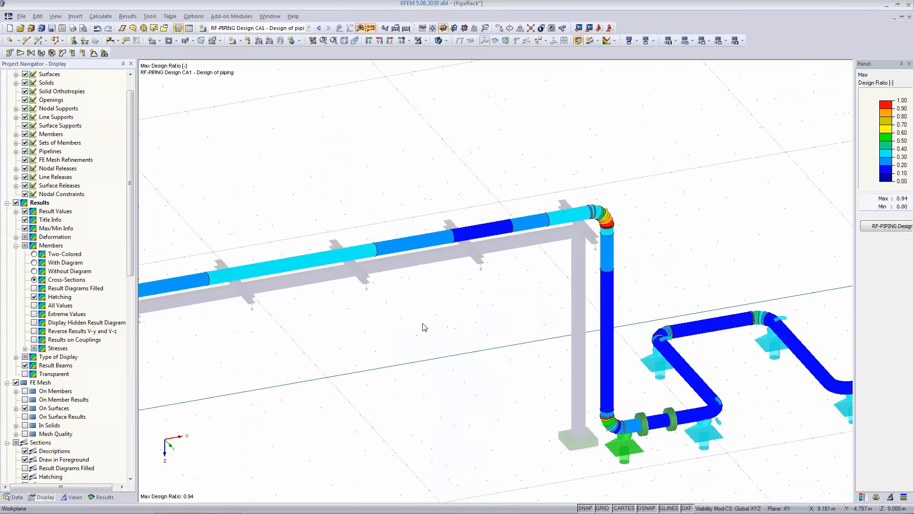
pyautogui.scroll(-3, 423, 327)
pyautogui.moveTo(434, 299); pyautogui.dragTo(538, 164, button='middle')
pyautogui.scroll(-1, 538, 164)
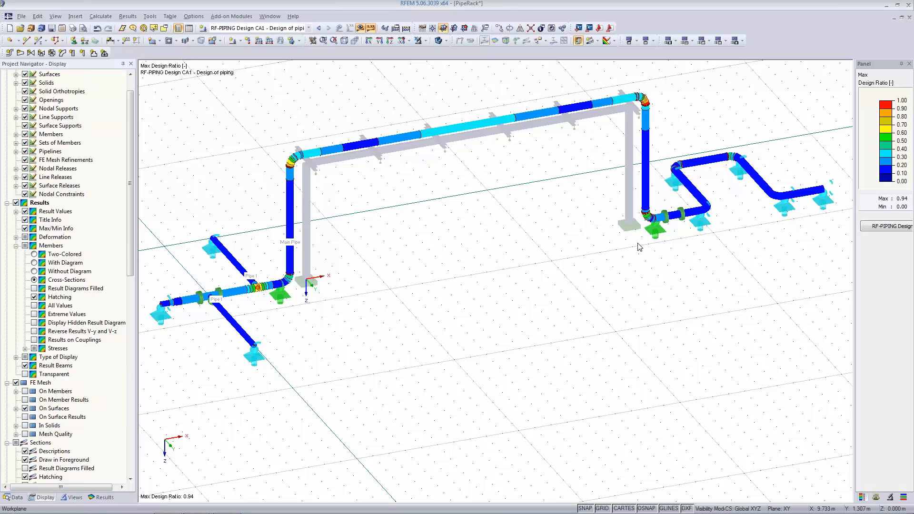
# Step: Turn off the visibility mode to display the supporting steel structure in full together with the pipelines
pyautogui.click(445, 42)
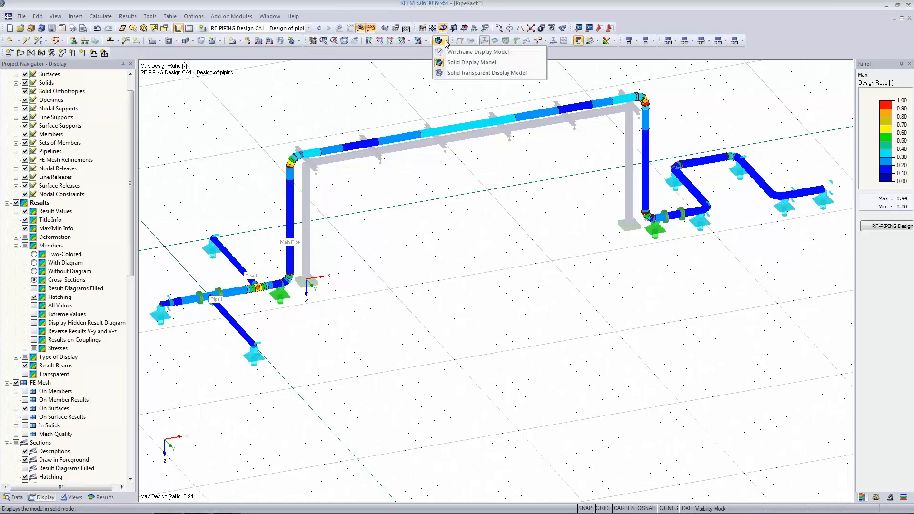
pyautogui.click(417, 42)
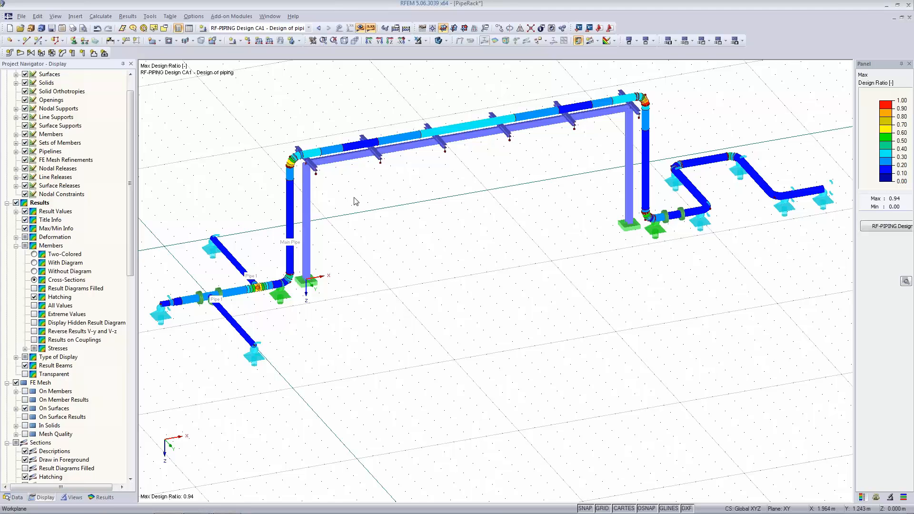
# Step: Check the load combinations and result combinations available for the model in the load cases and combinations settings
pyautogui.click(241, 41)
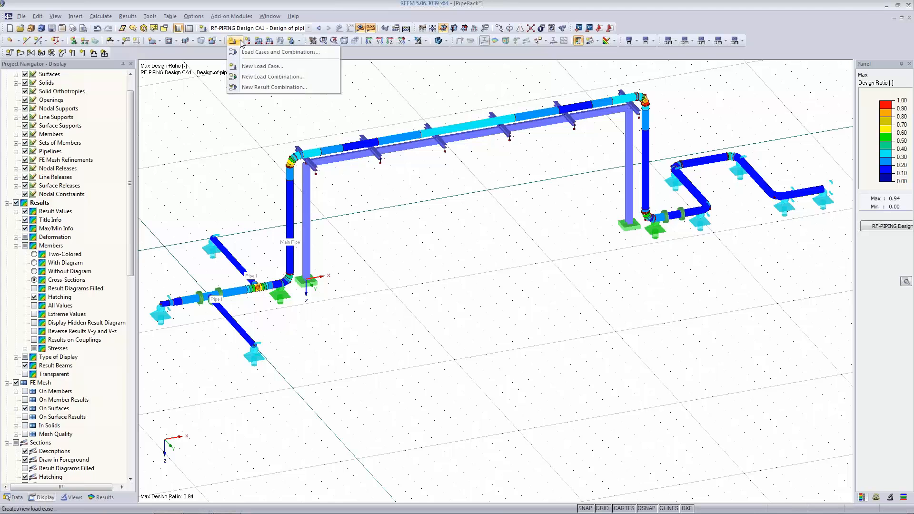
pyautogui.click(267, 77)
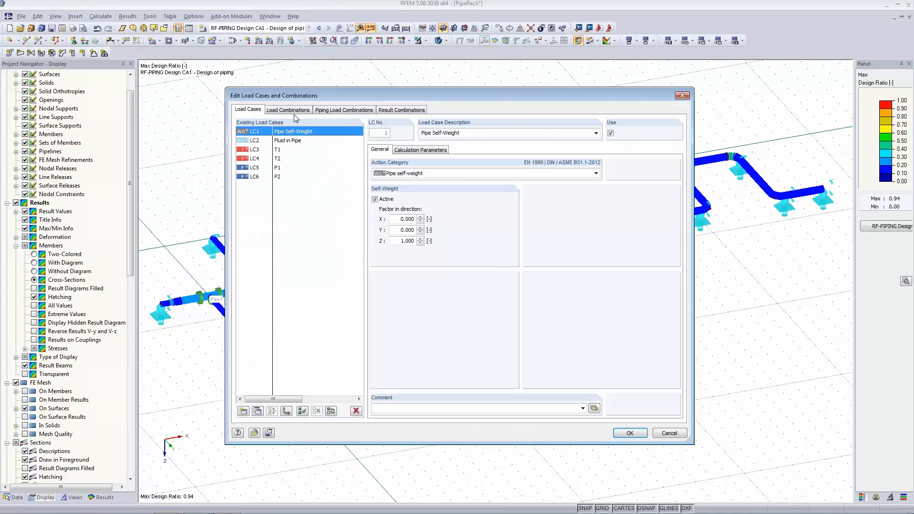
pyautogui.click(291, 110)
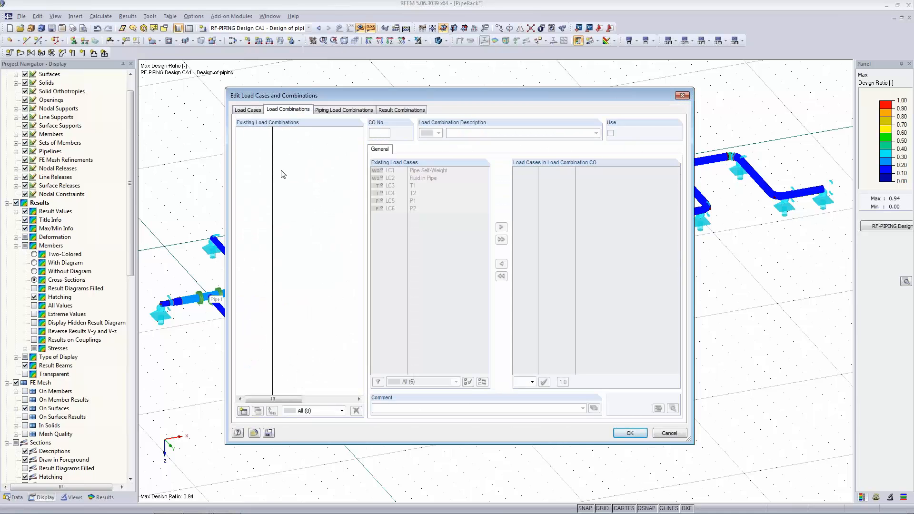
pyautogui.click(394, 112)
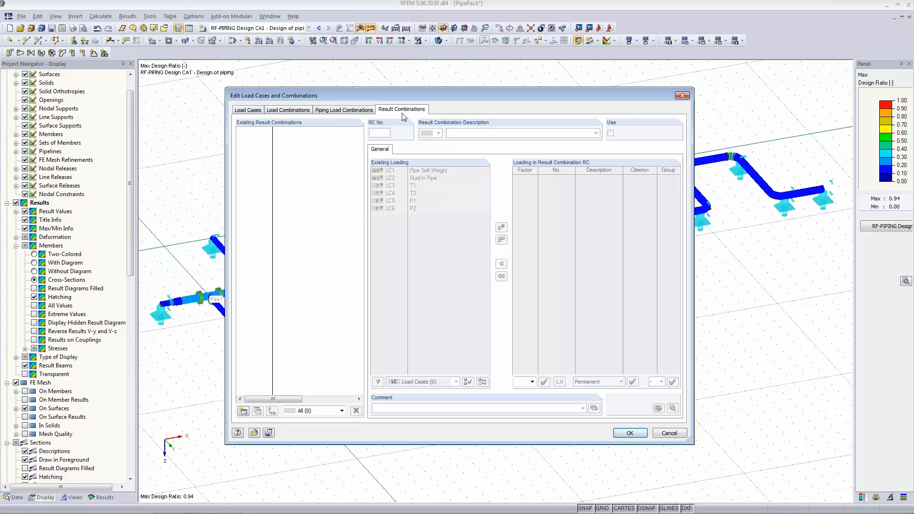
pyautogui.click(627, 433)
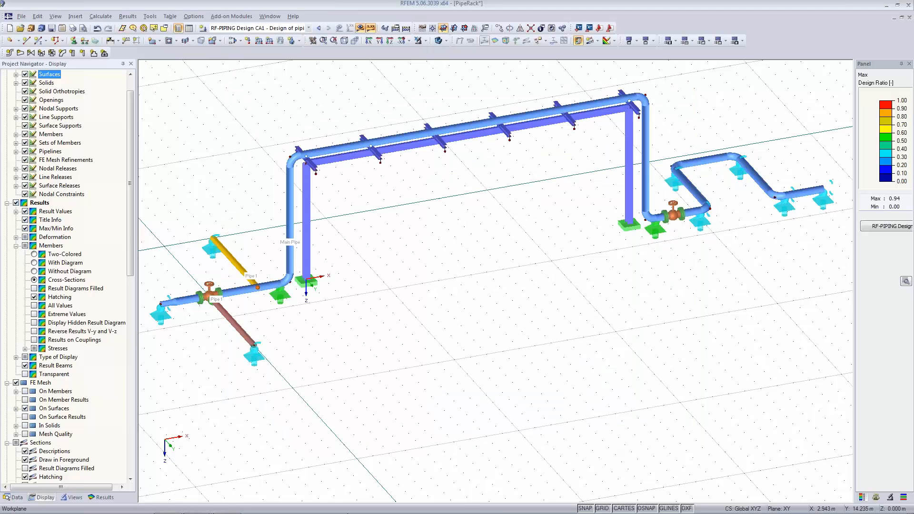
# Step: Browse the model data for the add-on modules available for steel, concrete, timber and connection design
pyautogui.click(15, 497)
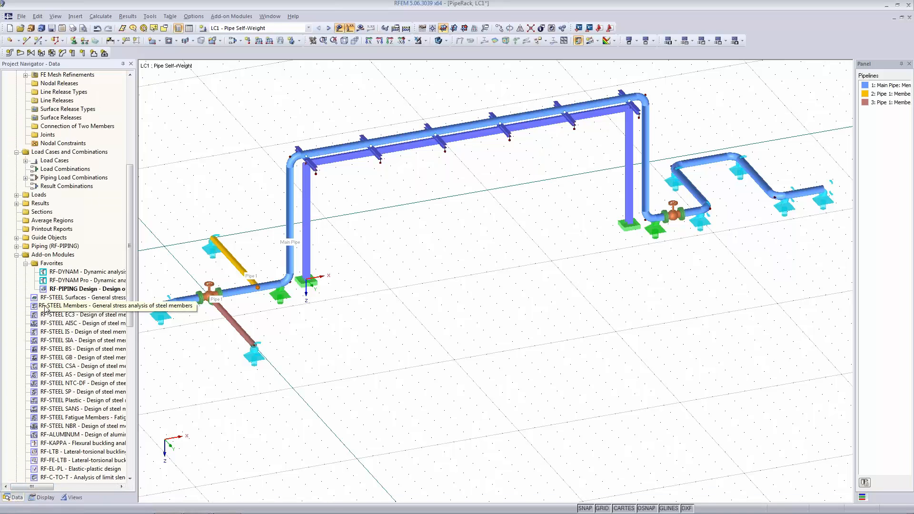
pyautogui.scroll(-3, 46, 310)
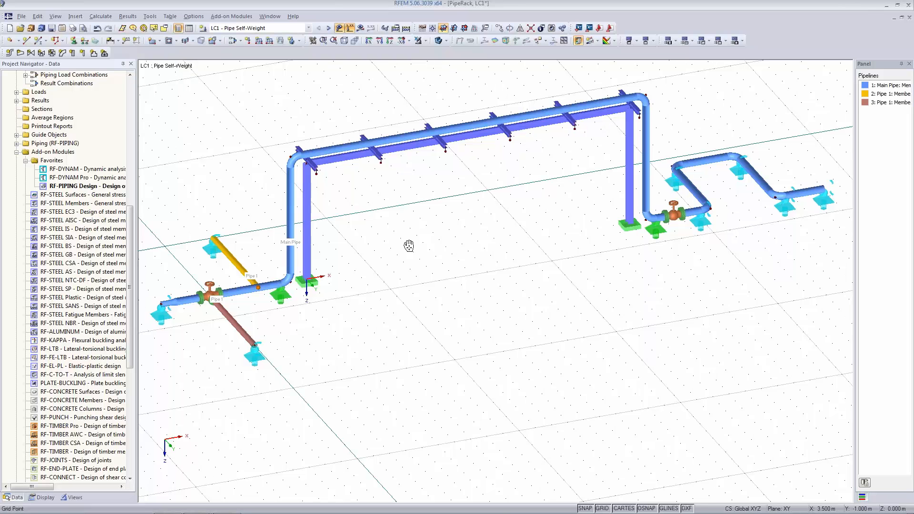
pyautogui.moveTo(410, 248); pyautogui.dragTo(414, 236, button='middle')
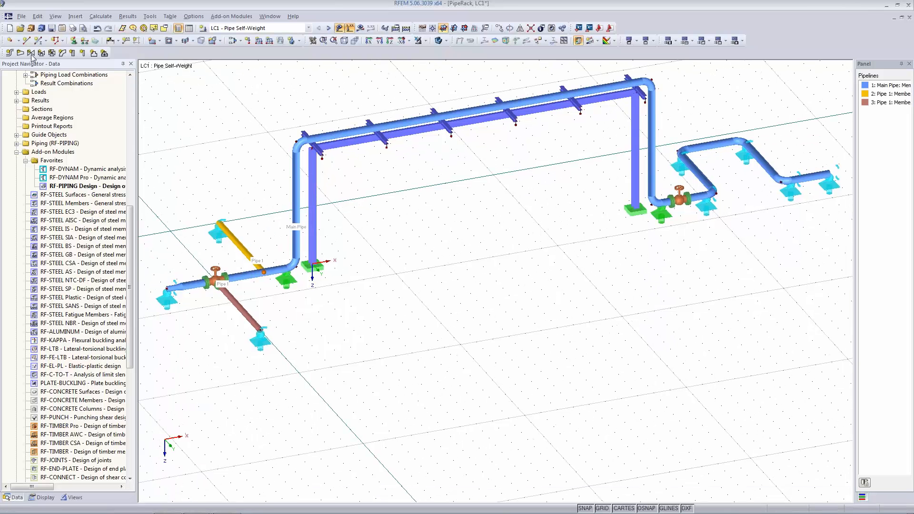
pyautogui.click(21, 16)
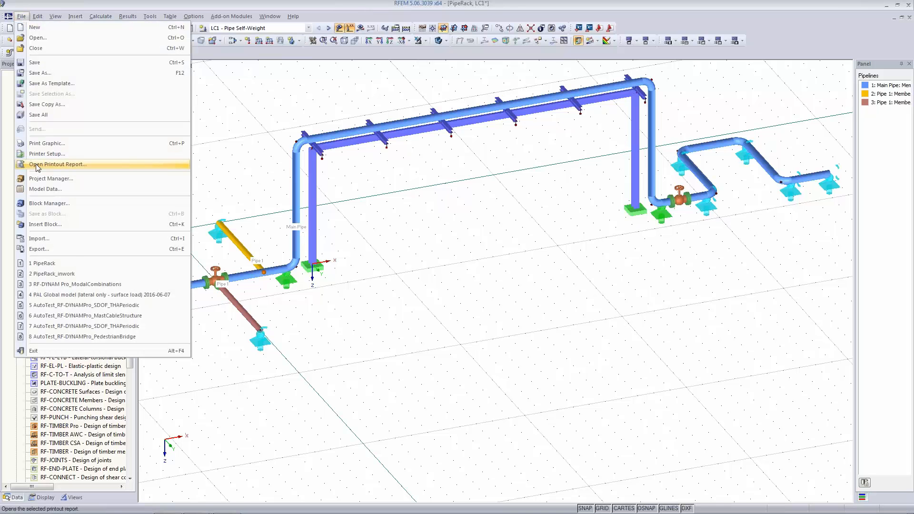
pyautogui.click(446, 252)
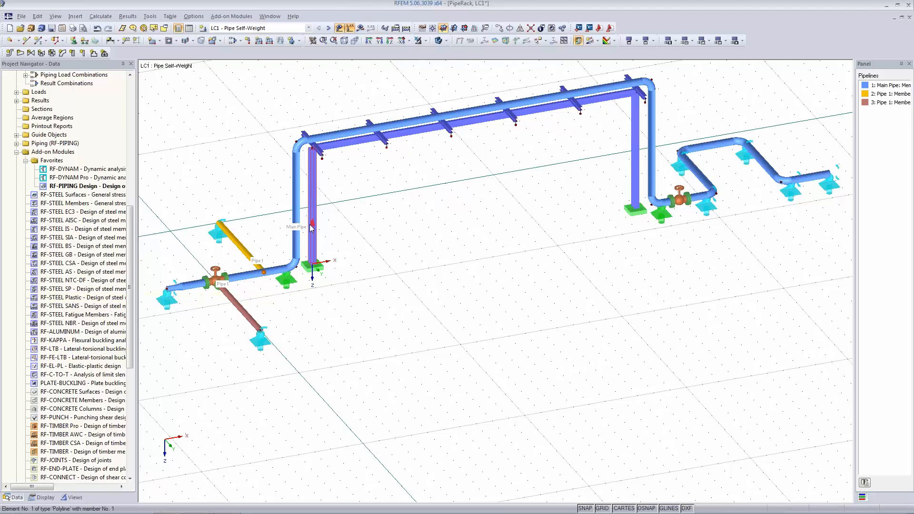
# Step: Display the RF-PIPING Design CA1 results as coloured maximum design ratios on the piping model
pyautogui.click(238, 28)
pyautogui.click(238, 132)
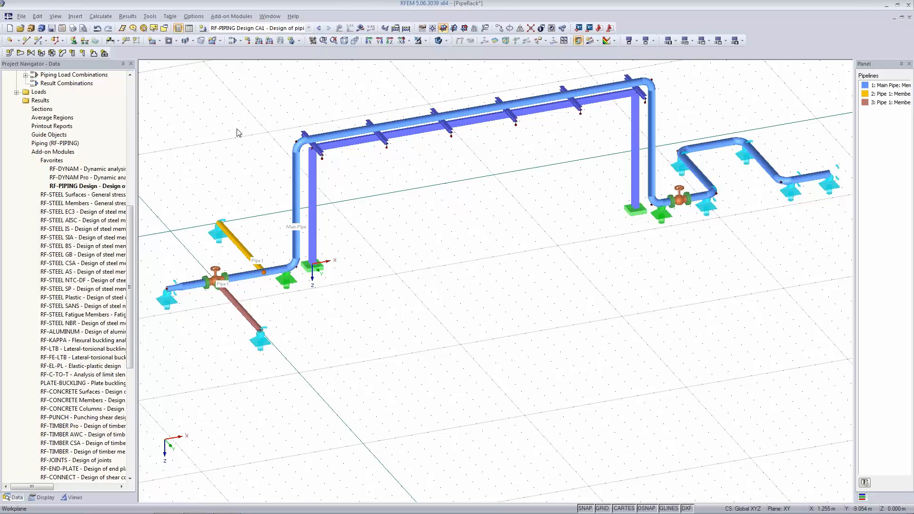
pyautogui.click(360, 28)
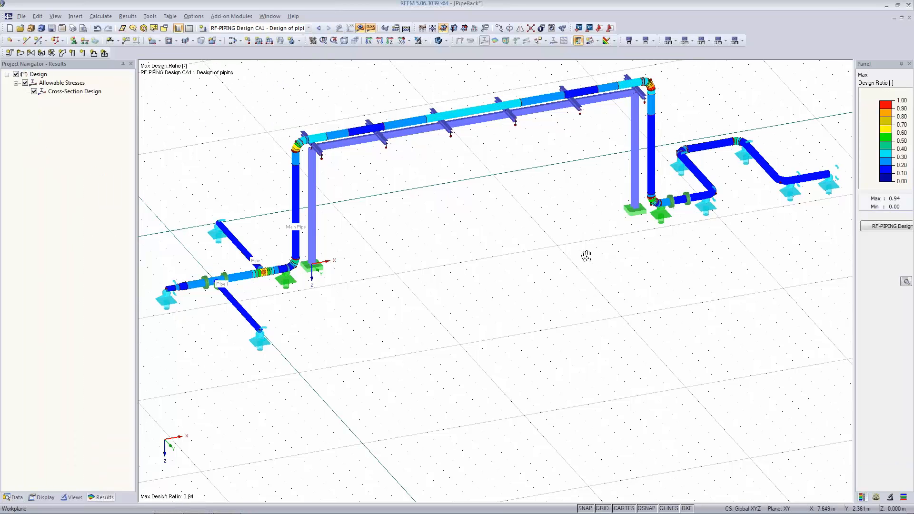
pyautogui.moveTo(585, 257); pyautogui.dragTo(577, 253, button='middle')
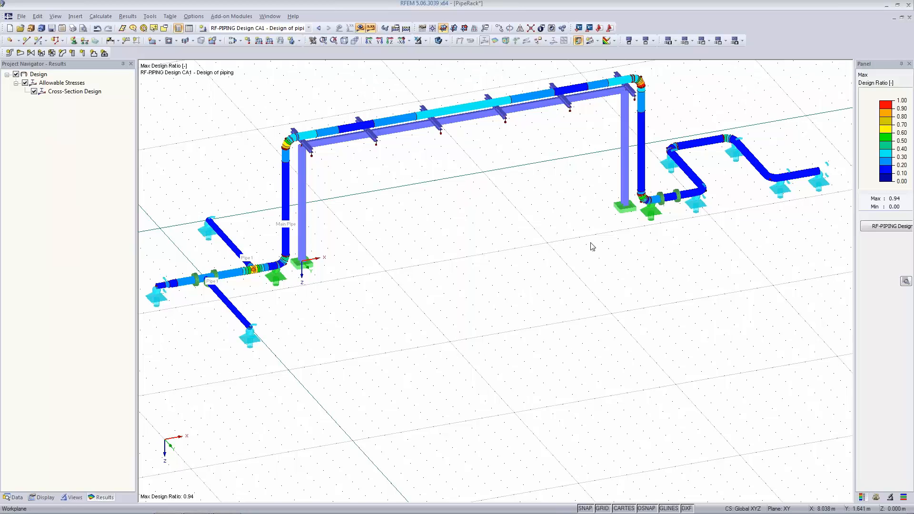
# Step: Send the current design ratio graphic to a new printout report using the "Input data and reduced results" template, at full page width and 50% height
pyautogui.click(73, 28)
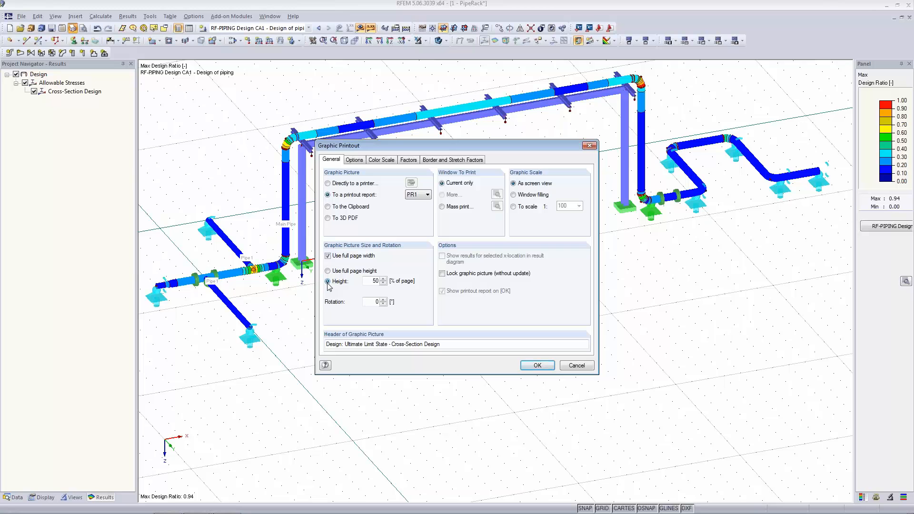
pyautogui.click(354, 160)
pyautogui.click(380, 159)
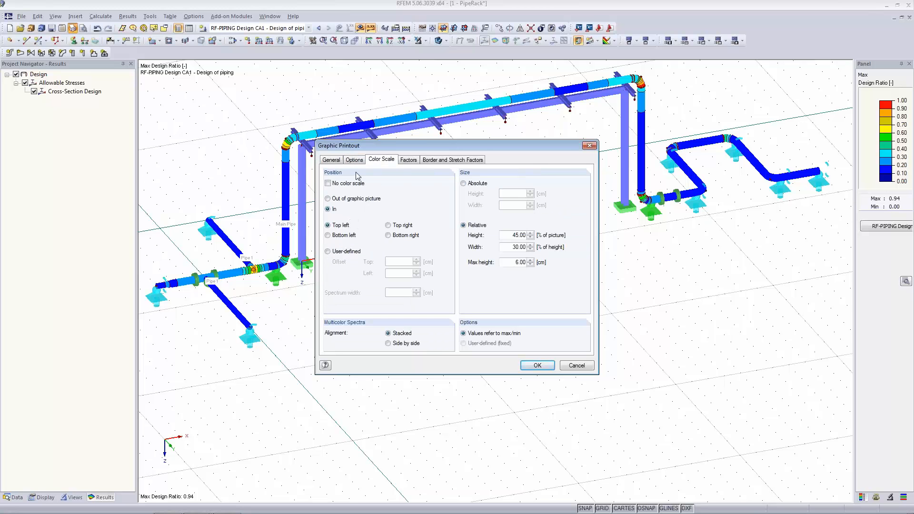
pyautogui.click(331, 159)
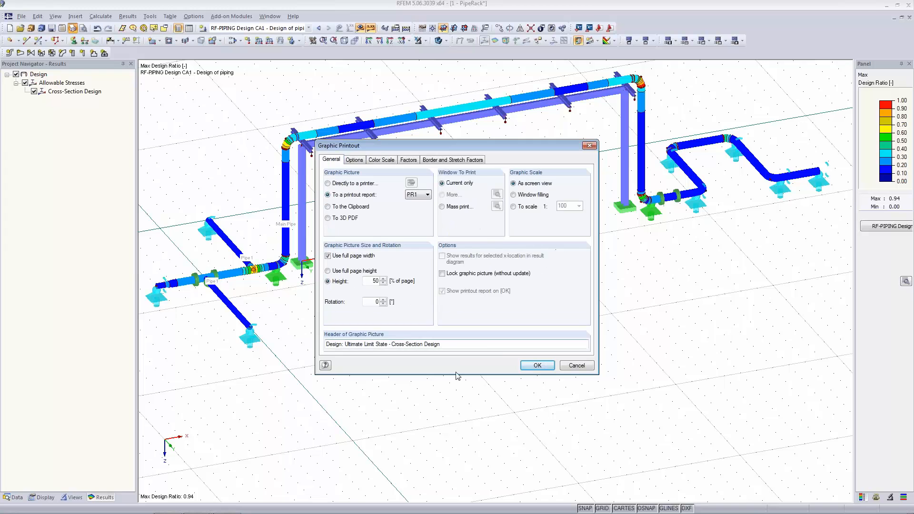
pyautogui.click(552, 367)
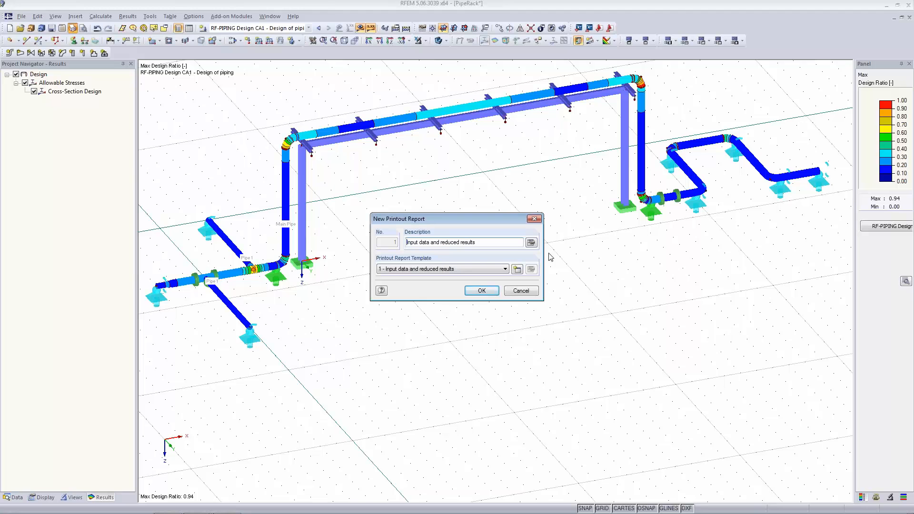
pyautogui.click(481, 291)
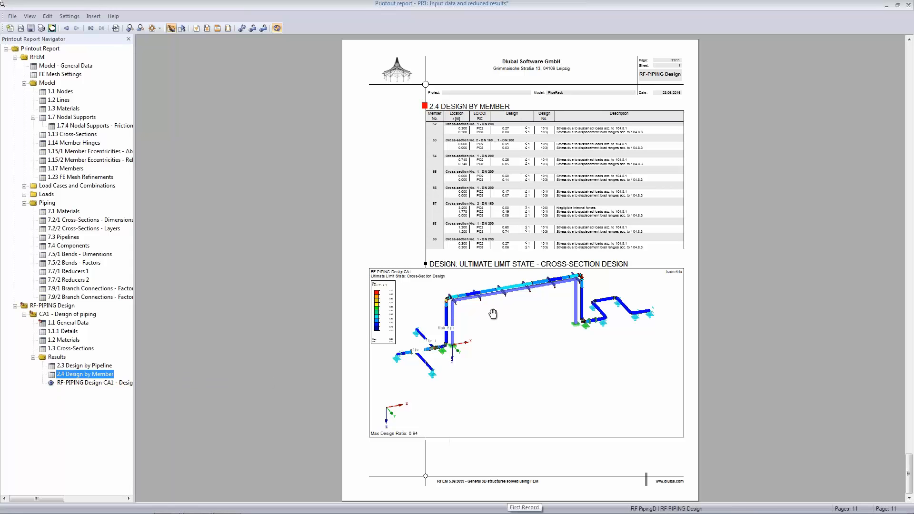
# Step: Enlarge the report page and examine the Design by Member table and the cross-section design graphic below it
pyautogui.click(129, 28)
pyautogui.click(129, 28)
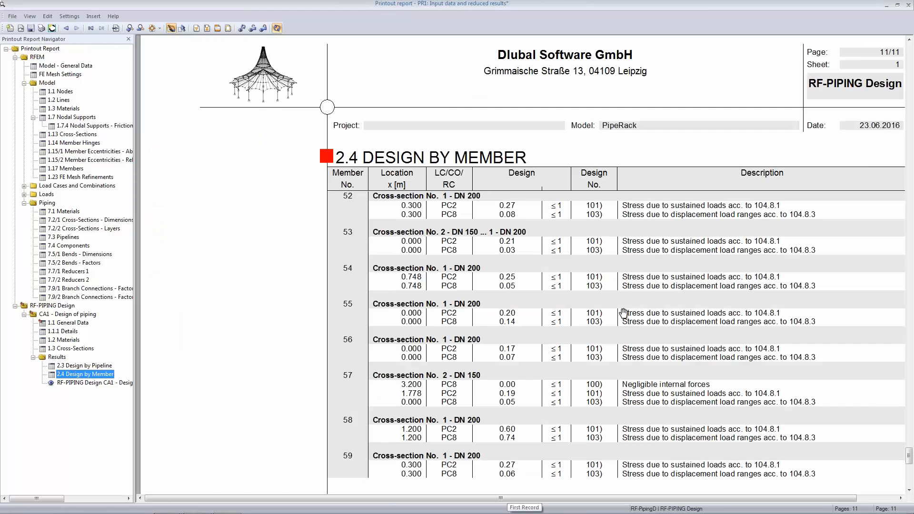
pyautogui.scroll(-10, 625, 328)
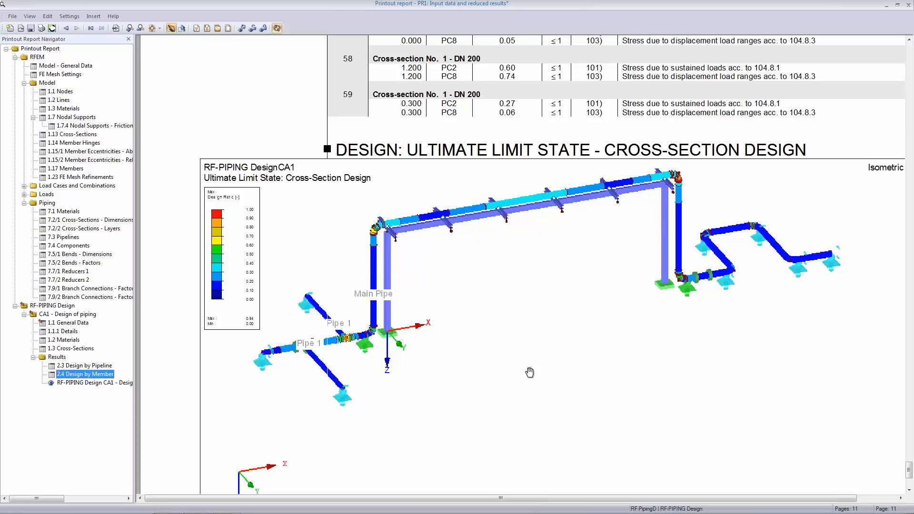
pyautogui.scroll(1, 453, 283)
pyautogui.scroll(4, 453, 284)
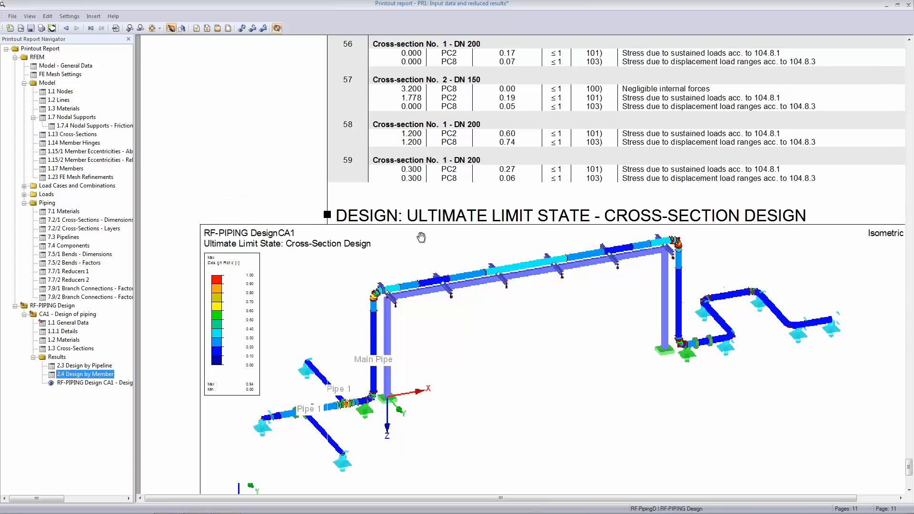
# Step: Review the report from its first page, covering the page header, the model's general data and the FE mesh settings
pyautogui.click(60, 66)
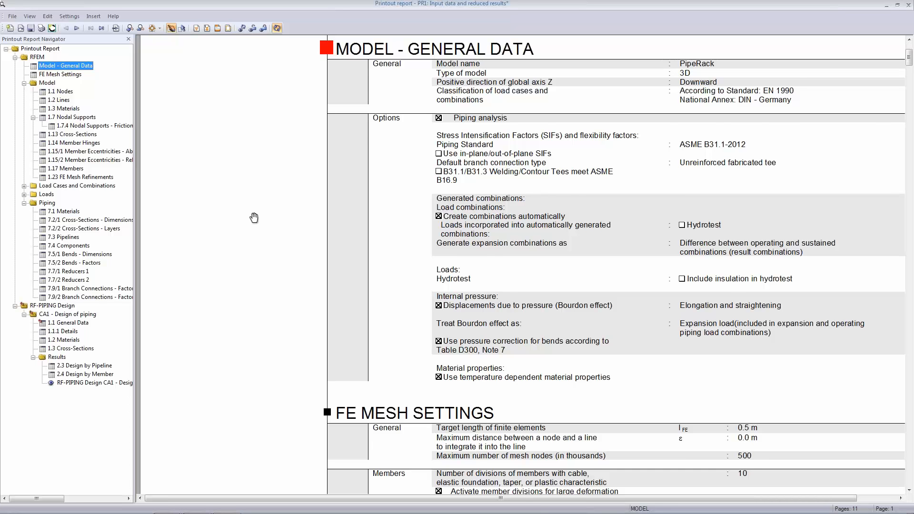
pyautogui.scroll(1, 253, 190)
pyautogui.scroll(3, 526, 76)
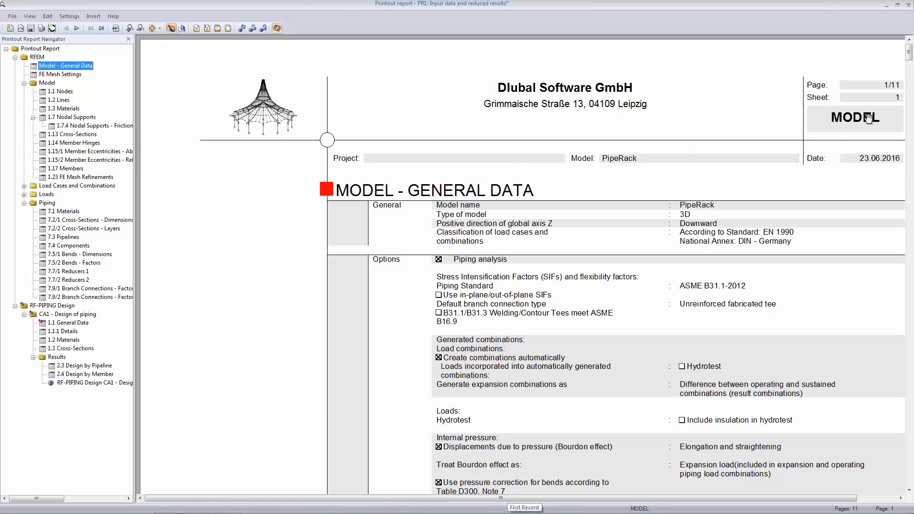
pyautogui.scroll(-3, 379, 285)
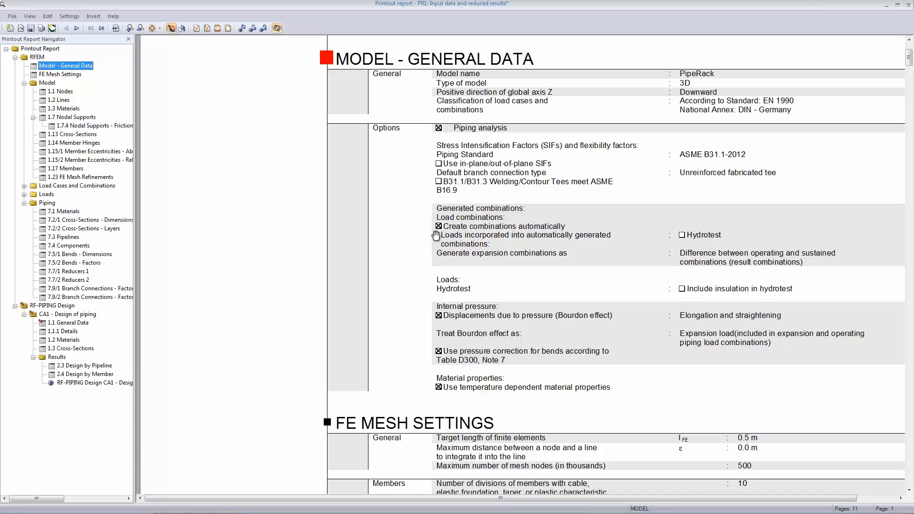
pyautogui.scroll(-2, 436, 235)
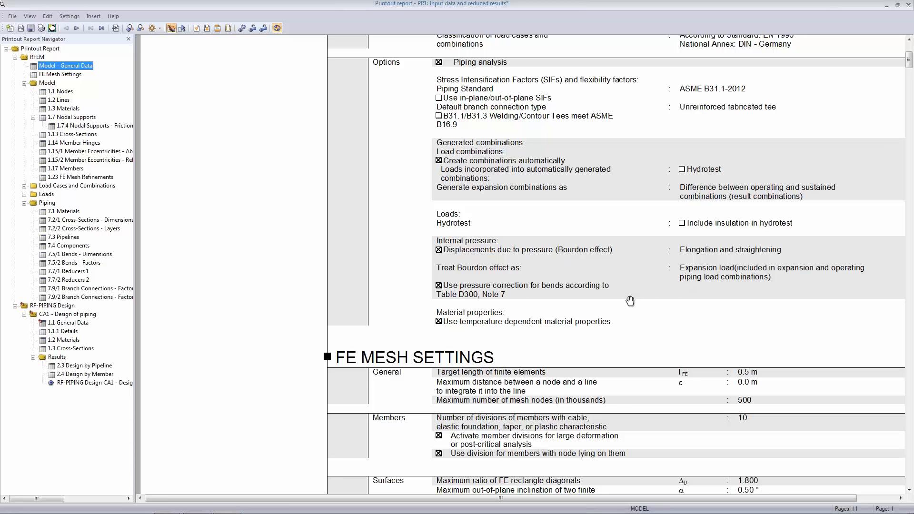
pyautogui.scroll(-3, 629, 300)
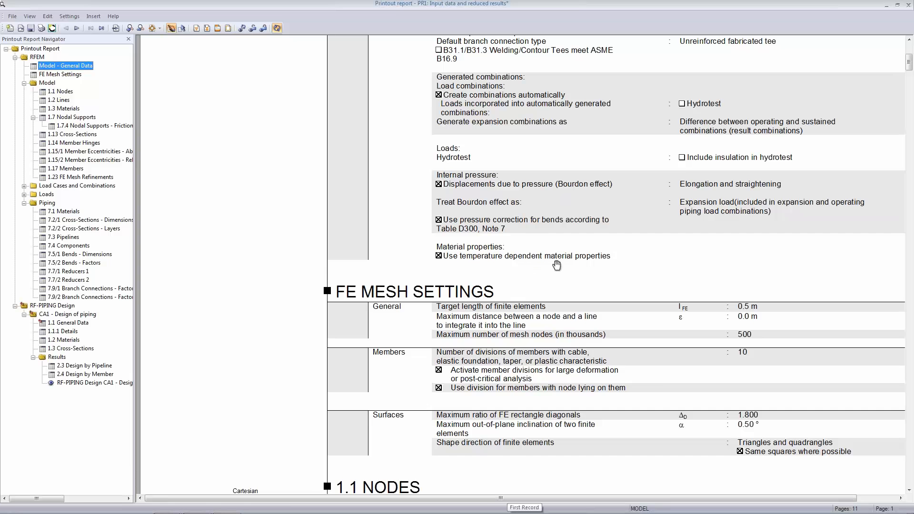
pyautogui.scroll(-3, 550, 256)
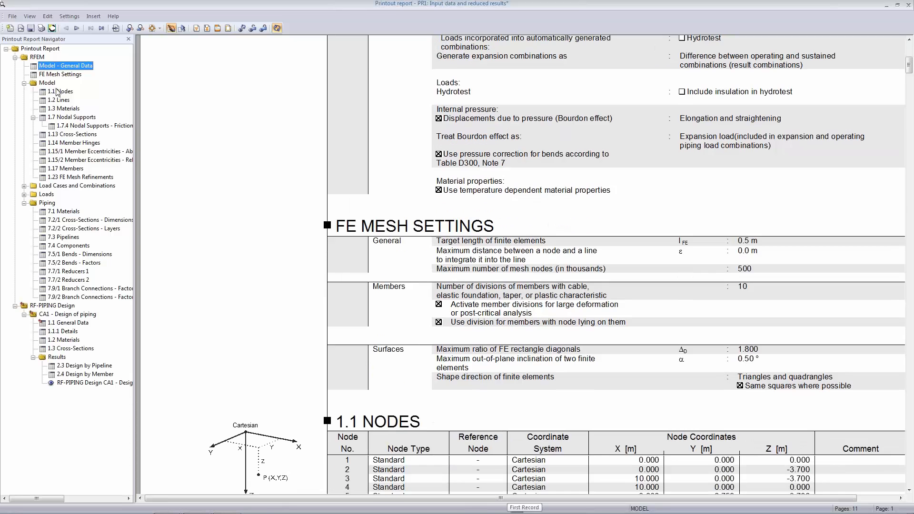
# Step: Review the report's piping chapters for materials, cross-section dimensions and layers, pipelines and components, and check the options available for a chapter
pyautogui.click(64, 211)
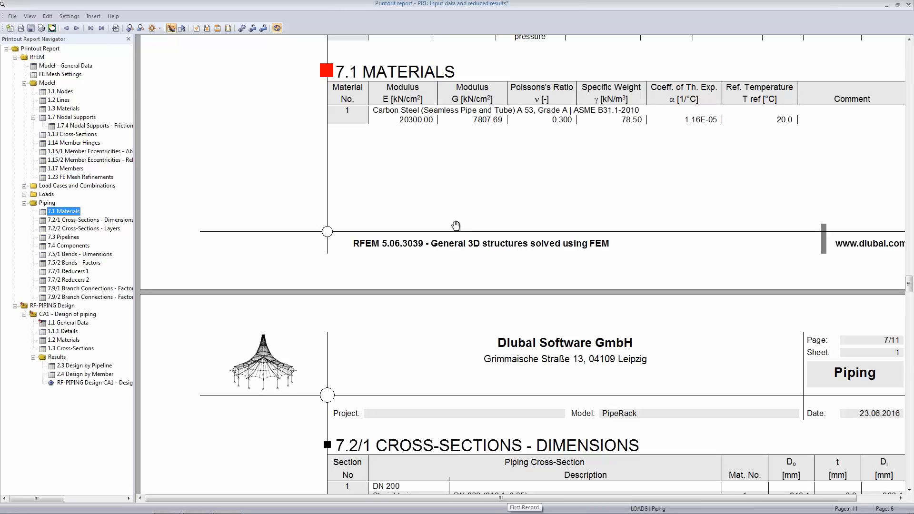
pyautogui.scroll(-7, 448, 242)
pyautogui.click(448, 256)
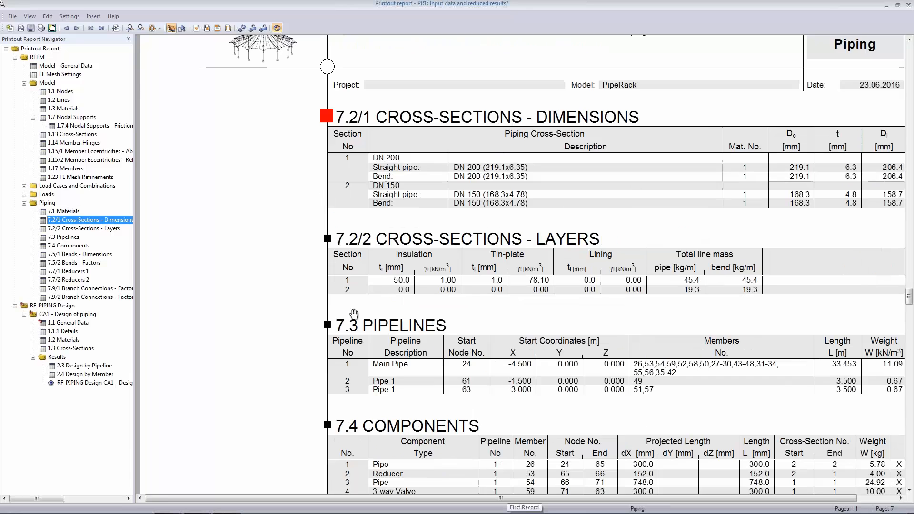
pyautogui.scroll(-1, 381, 385)
pyautogui.scroll(-5, 380, 384)
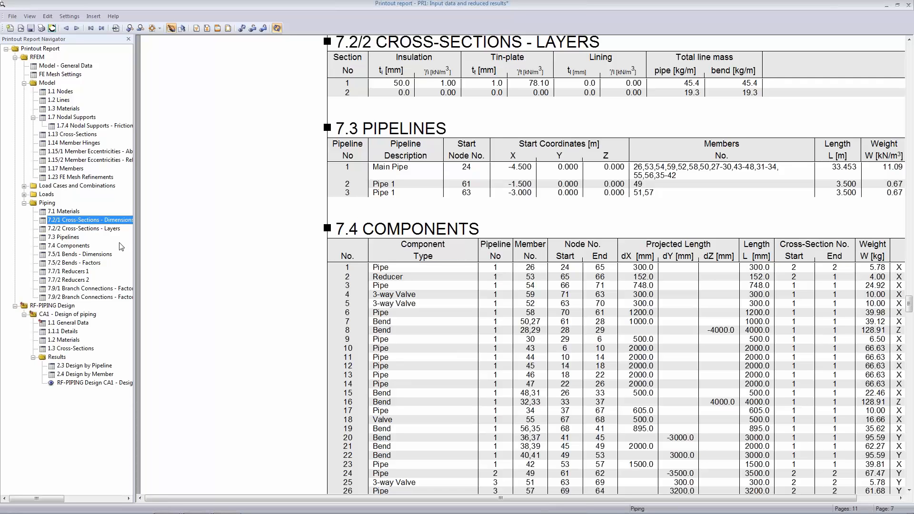
pyautogui.rightClick(100, 222)
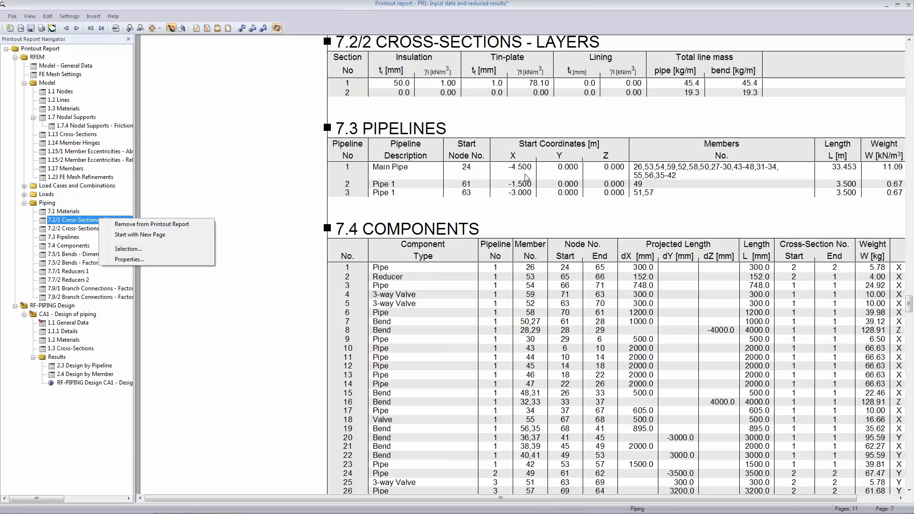
pyautogui.click(147, 364)
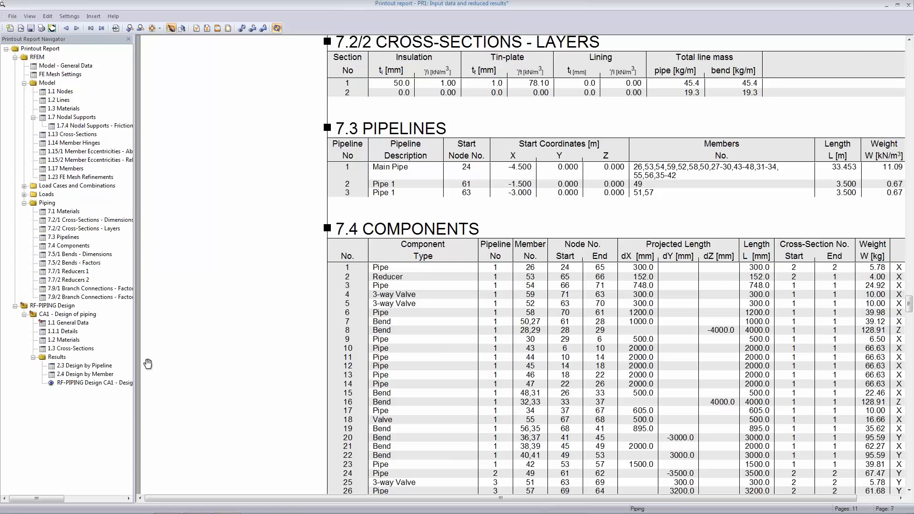
# Step: Open the printout report's topic selection and go through the RF-PIPING Design input data and results, keeping Design by Pipeline included
pyautogui.click(67, 306)
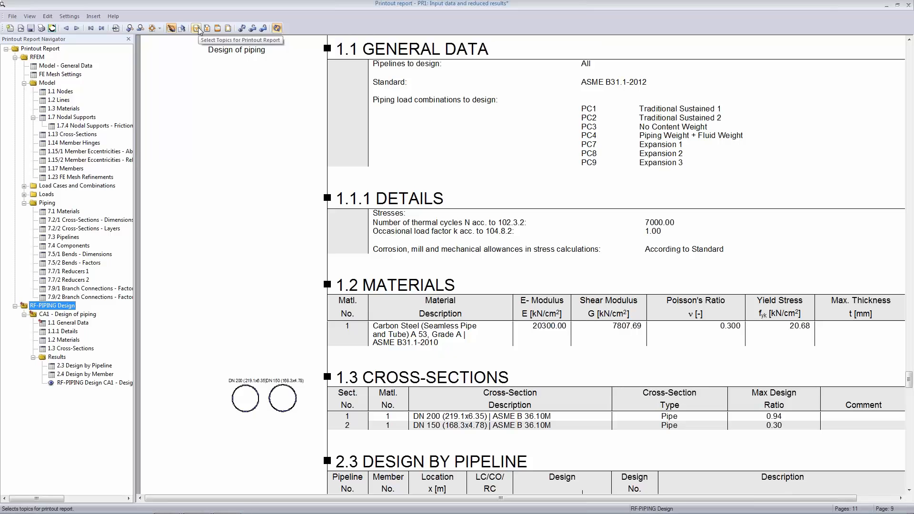
pyautogui.click(197, 28)
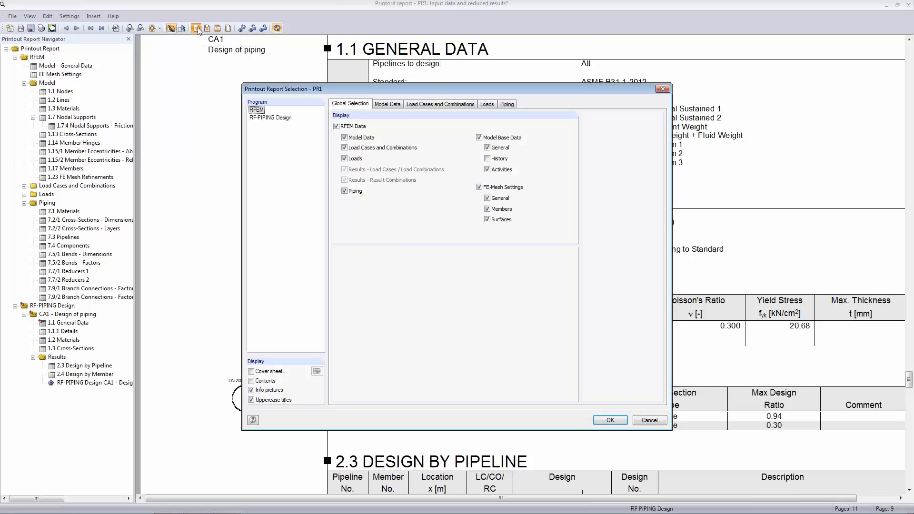
pyautogui.click(271, 118)
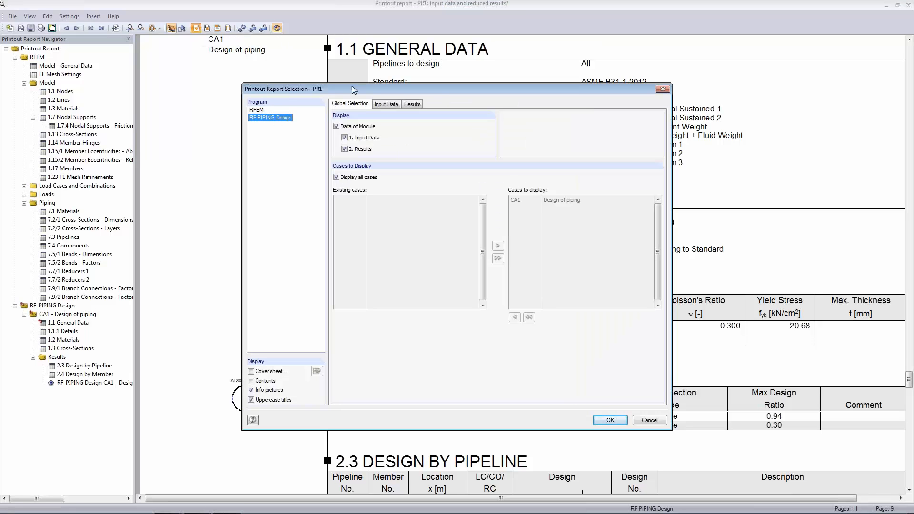
pyautogui.click(393, 104)
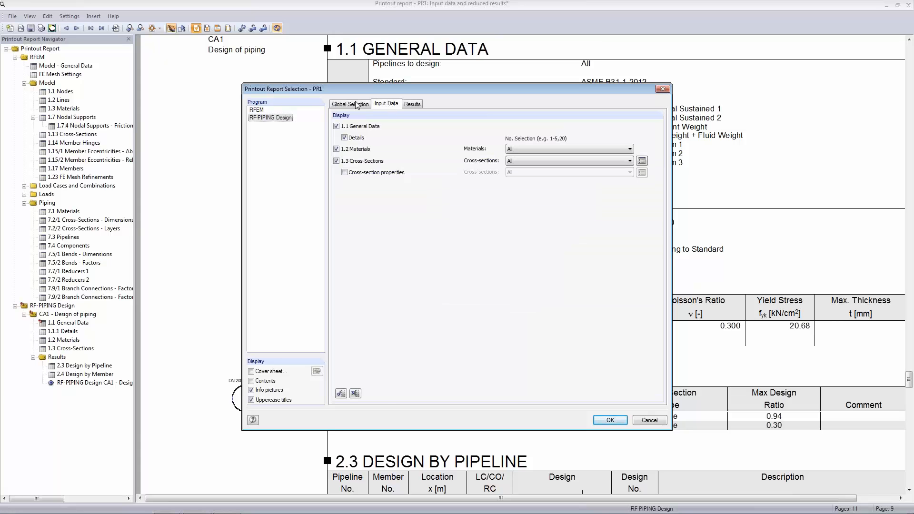
pyautogui.click(413, 104)
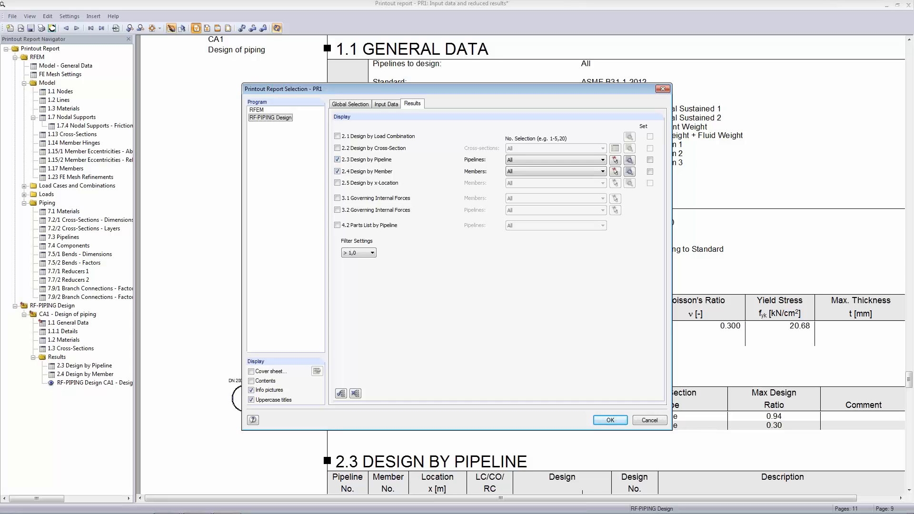
pyautogui.click(364, 161)
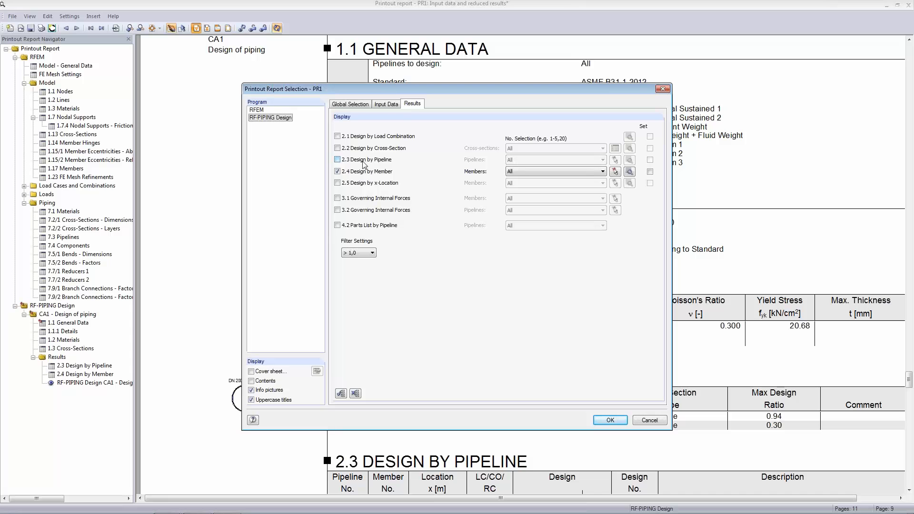
pyautogui.click(338, 159)
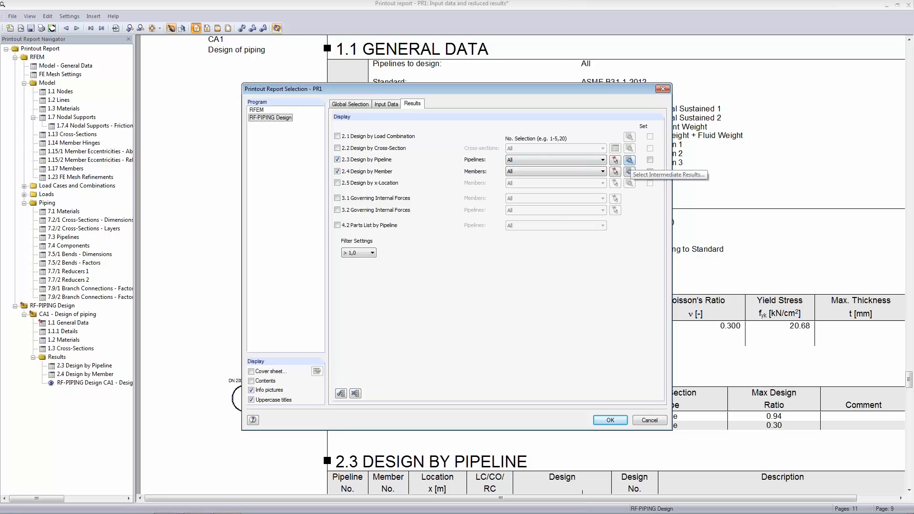
# Step: Include intermediate results in long form for Design by Pipeline, with all chapters displayed
pyautogui.click(628, 160)
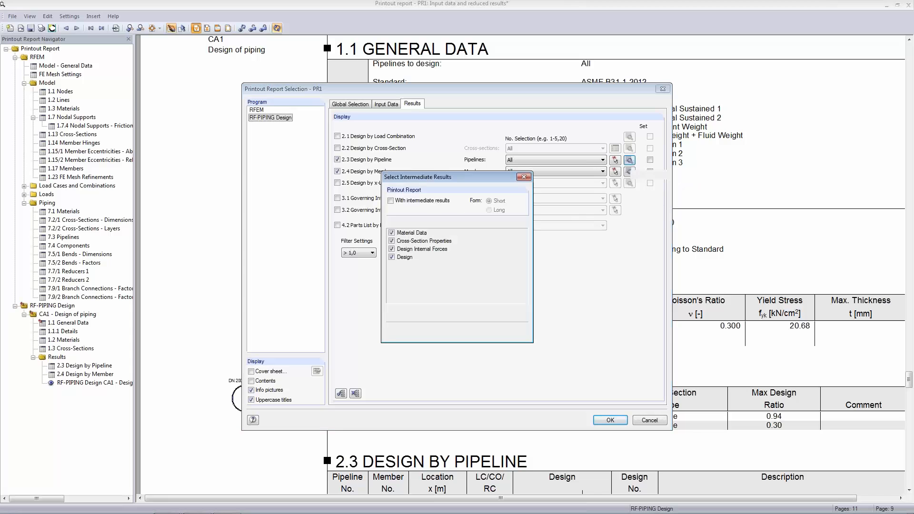
pyautogui.click(390, 201)
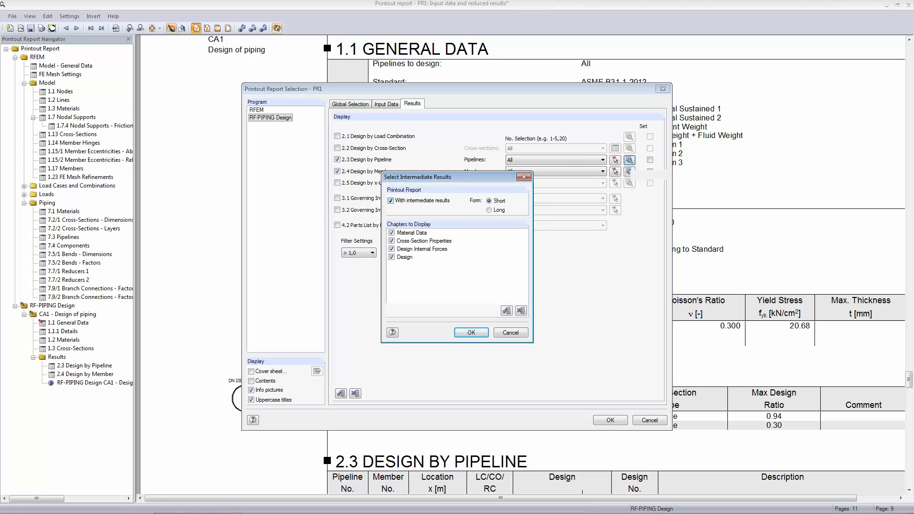
pyautogui.click(488, 209)
pyautogui.click(474, 333)
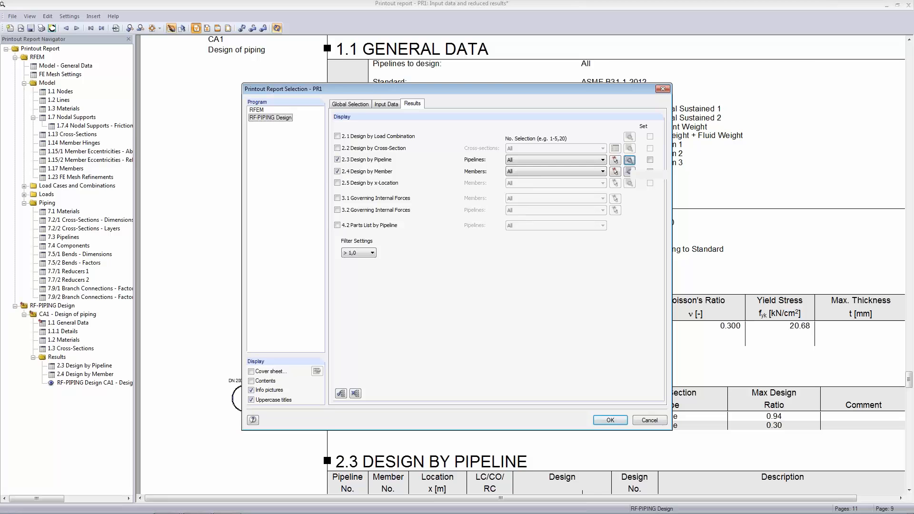
# Step: Add the RF-PIPING Design parts list by pipeline to the report contents for all pipelines and apply the selection
pyautogui.click(337, 225)
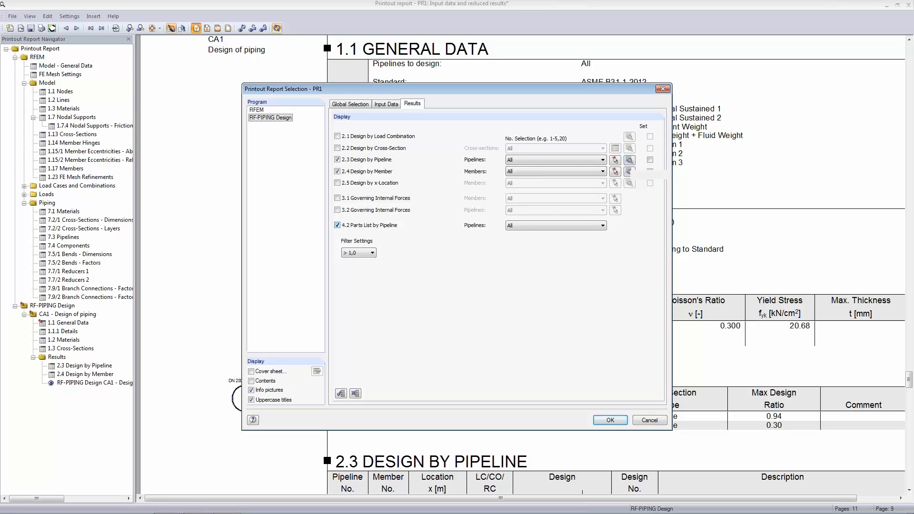
pyautogui.click(609, 419)
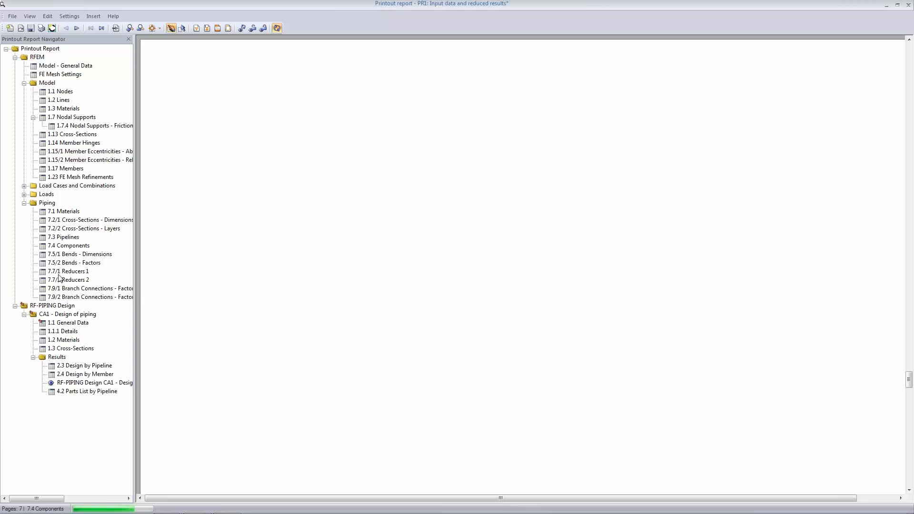
# Step: Review the long-form intermediate results in the Design by Pipeline chapter, covering material and cross-section properties, internal forces and design ratios
pyautogui.click(79, 366)
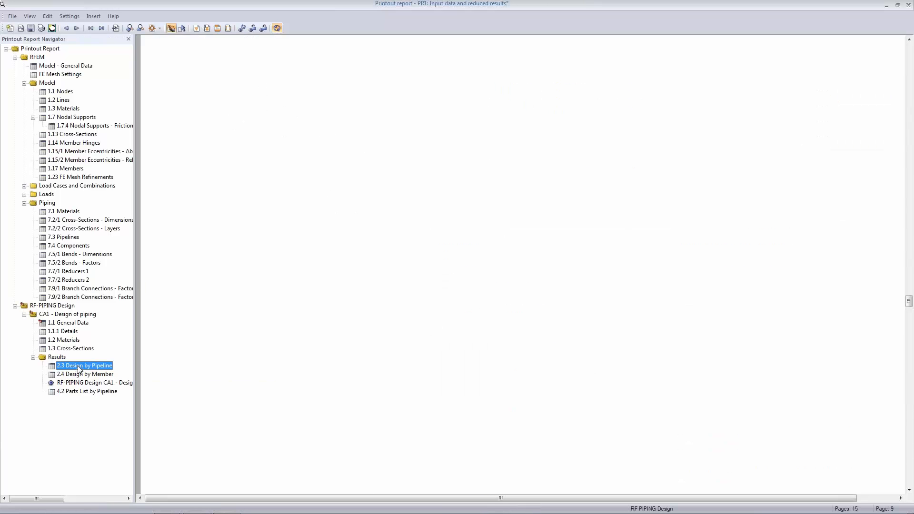
pyautogui.scroll(-1, 715, 89)
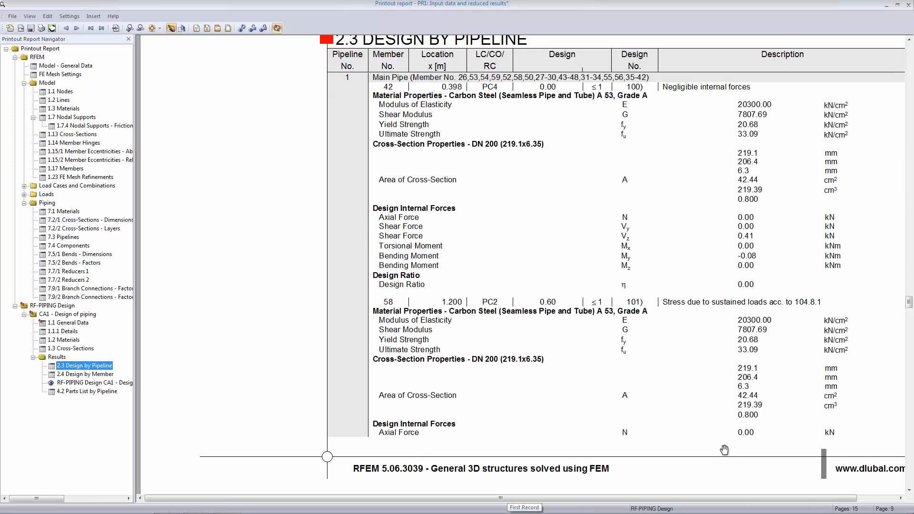
pyautogui.scroll(-20, 723, 450)
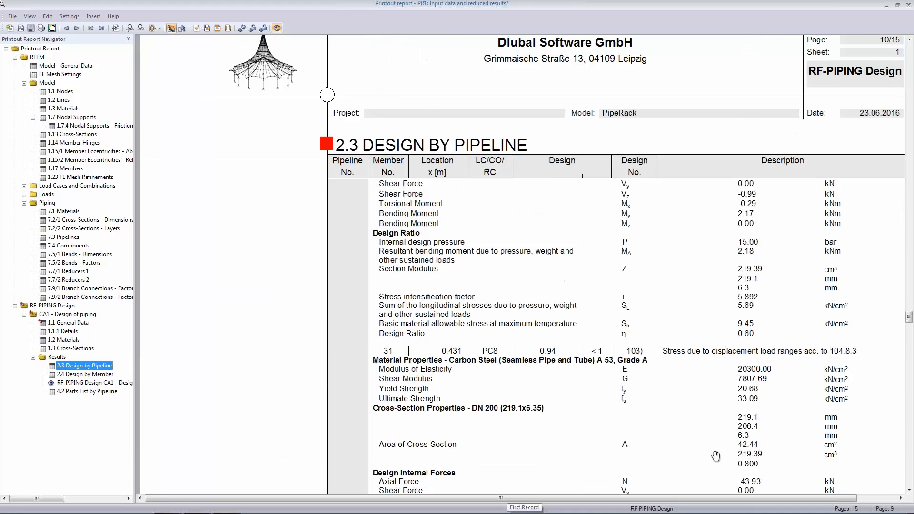
pyautogui.scroll(-20, 714, 455)
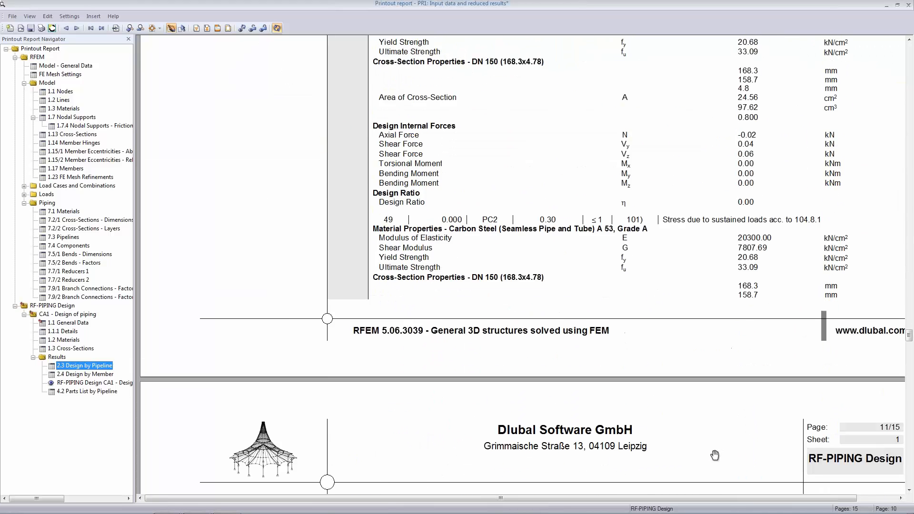
pyautogui.scroll(-10, 715, 455)
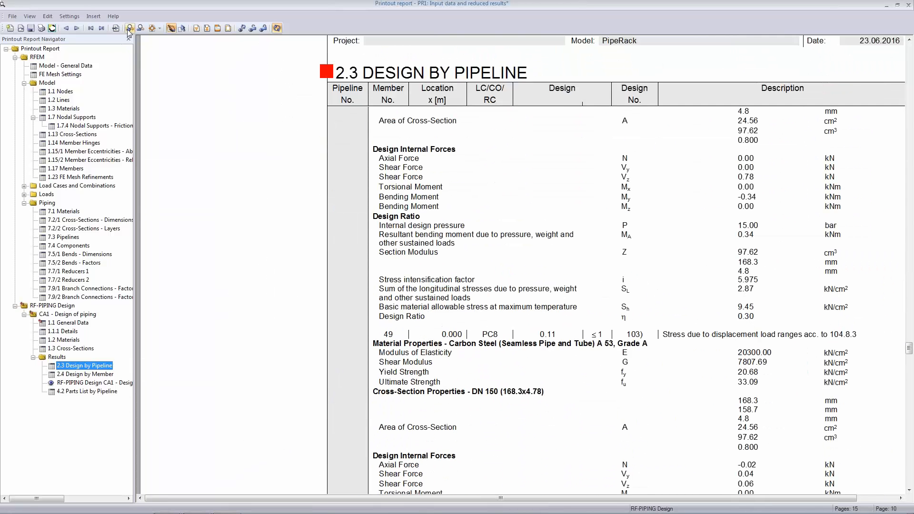
pyautogui.click(141, 28)
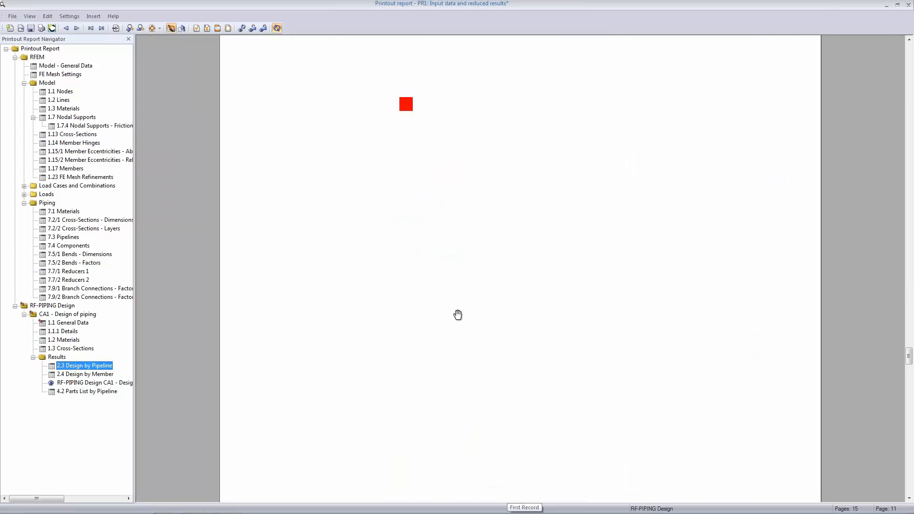
# Step: Move the RF-PIPING Design cross-section design graphic into the Piping chapter, directly after 7.1 Materials, and check its placement in the report
pyautogui.click(69, 385)
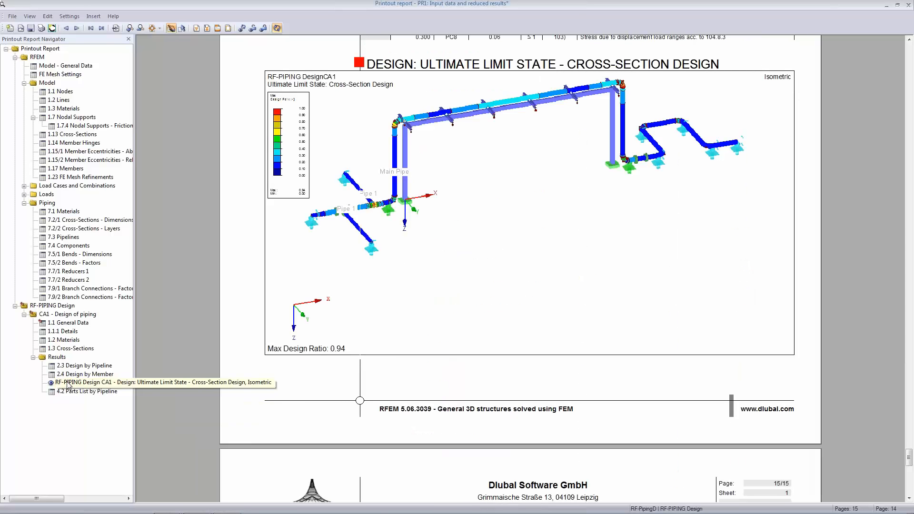
pyautogui.moveTo(68, 385); pyautogui.dragTo(66, 214)
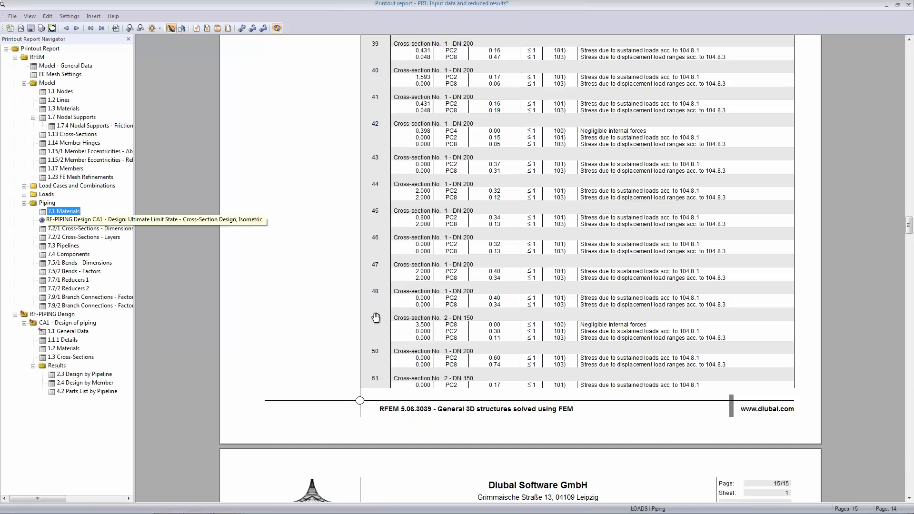
pyautogui.scroll(5, 405, 357)
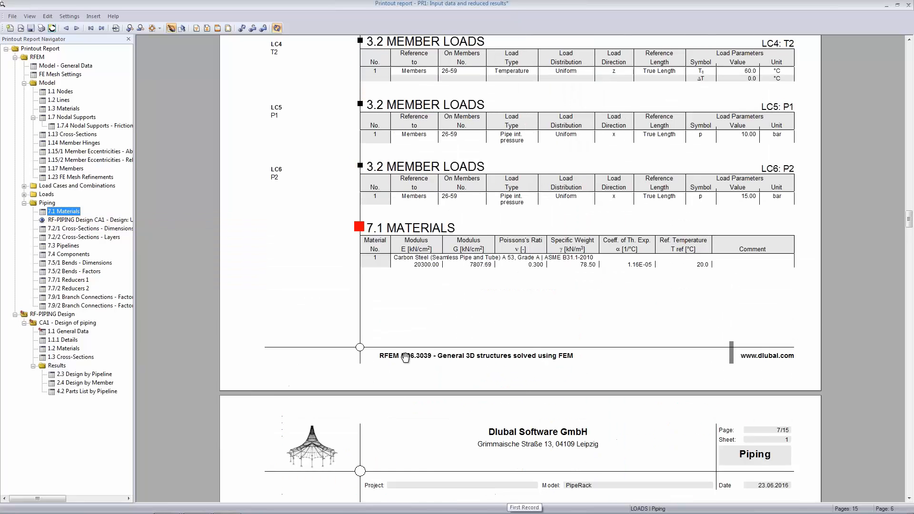
pyautogui.scroll(-8, 405, 357)
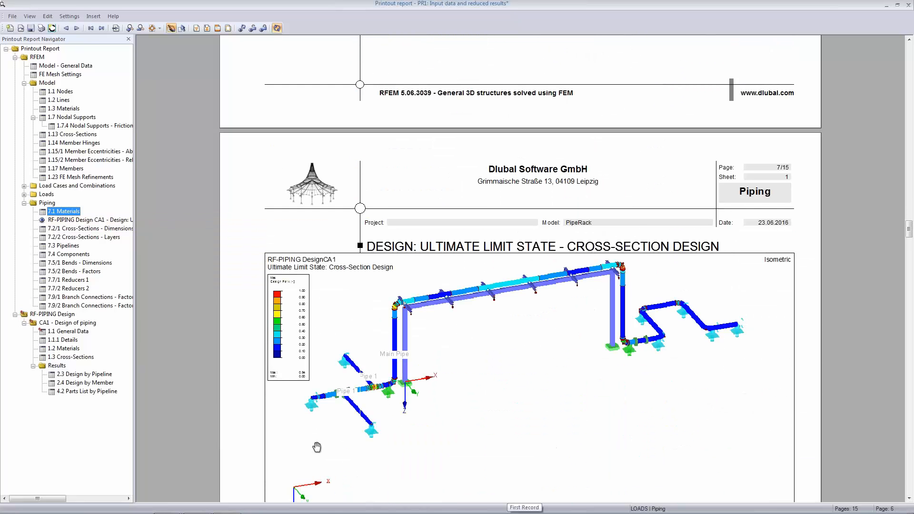
pyautogui.click(59, 219)
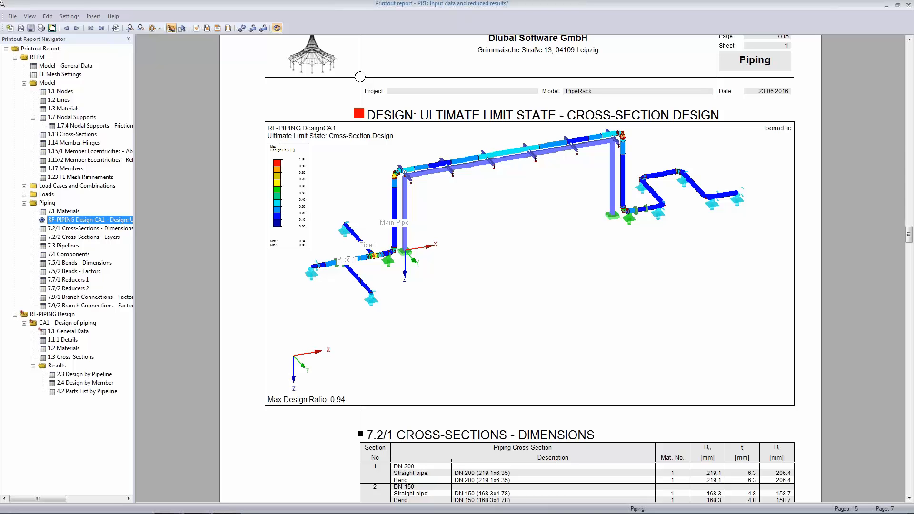
# Step: Look through the report's Load Cases and Combinations chapter, including the piping load combinations
pyautogui.click(25, 186)
pyautogui.click(85, 211)
pyautogui.scroll(-10, 512, 288)
# Step: Close the printout report without saving it and return to the pipe rack model
pyautogui.click(908, 6)
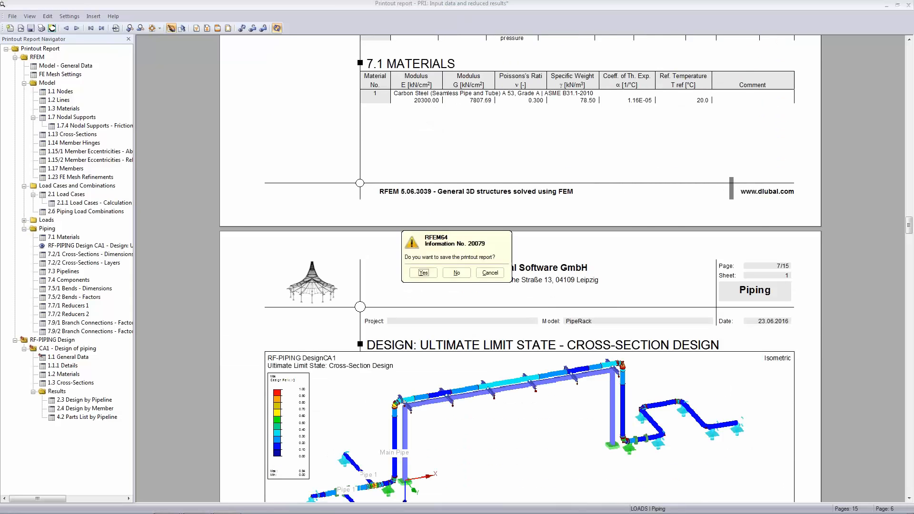
pyautogui.click(457, 273)
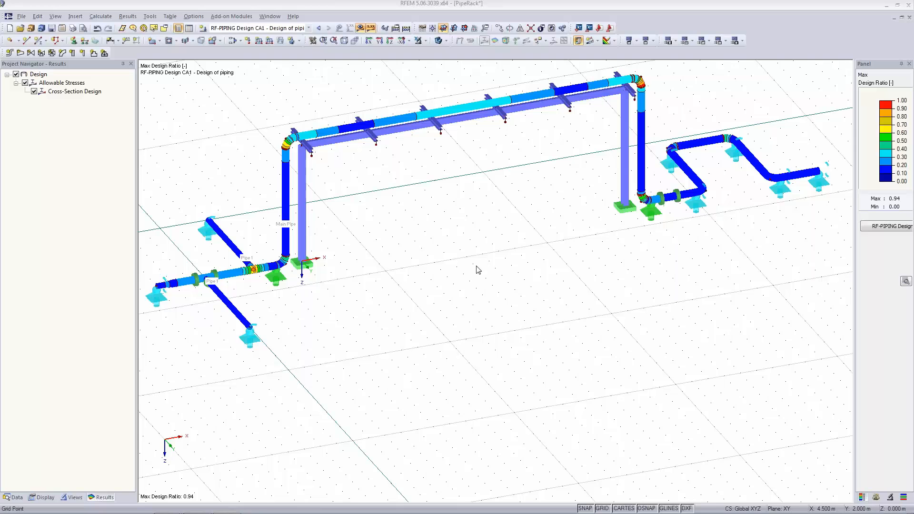
pyautogui.moveTo(476, 265); pyautogui.dragTo(489, 275, button='middle')
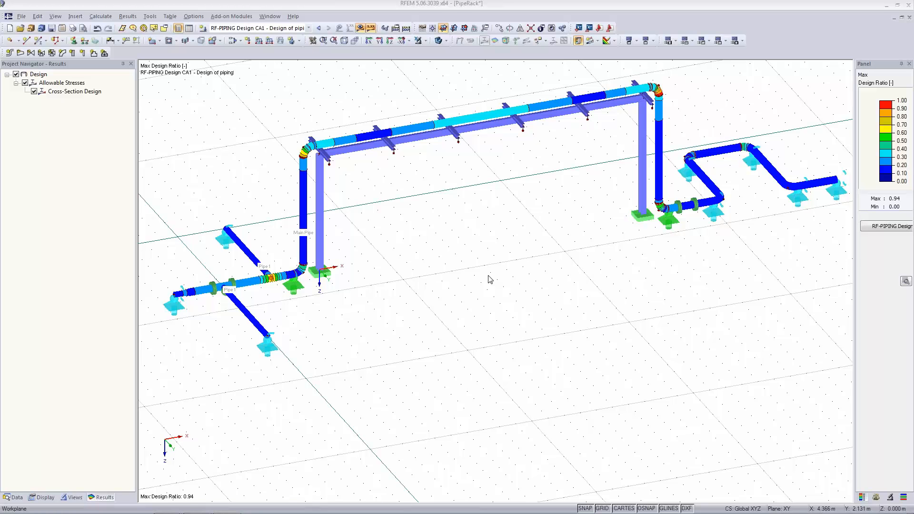
# Step: Switch from RFEM to the running PowerPoint slide show
pyautogui.hotkey('alt', 'Tab')
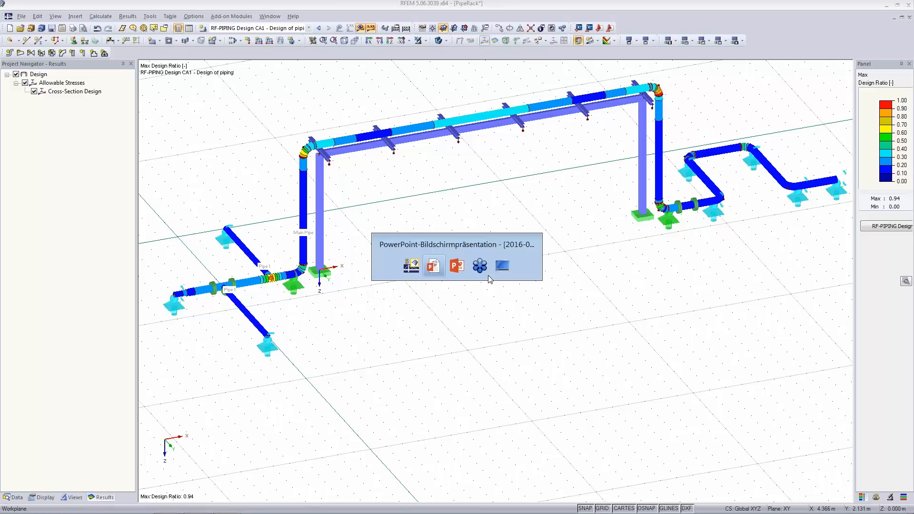
pyautogui.hotkey('alt', 'Tab')
pyautogui.hotkey('alt', 'Tab')
pyautogui.hotkey('alt', 'Tab')
pyautogui.hotkey('alt', 'Tab')
pyautogui.hotkey('alt', 'Tab')
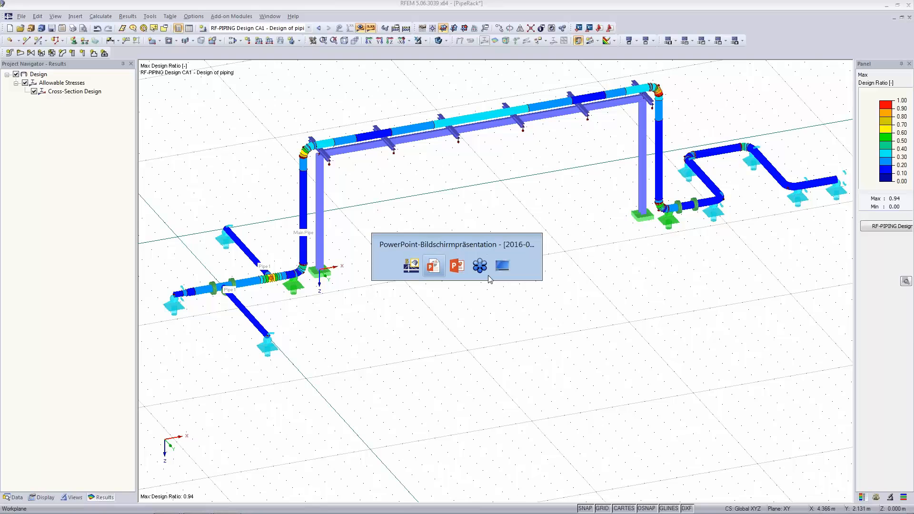